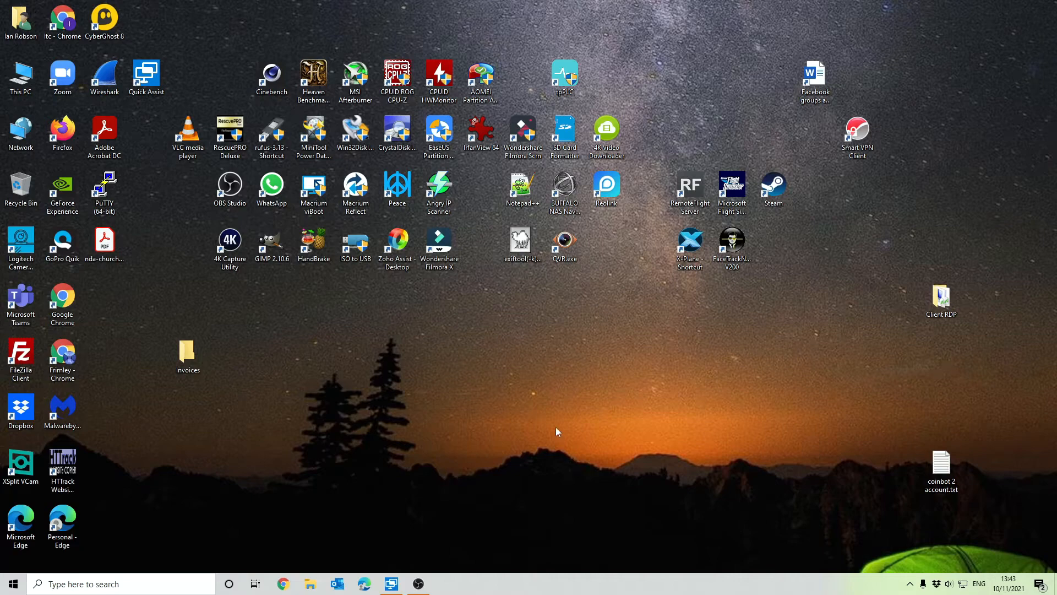
# Step: Launch AOMEI Partition Assistant from the desktop, allow it to run, and select Disk 7
pyautogui.doubleClick(492, 76)
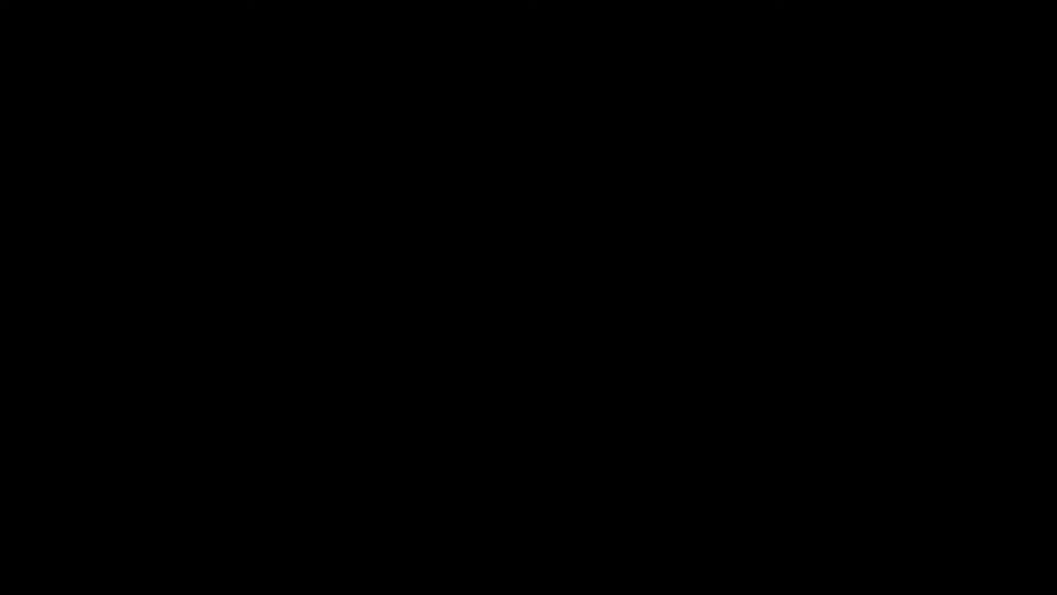
pyautogui.click(484, 364)
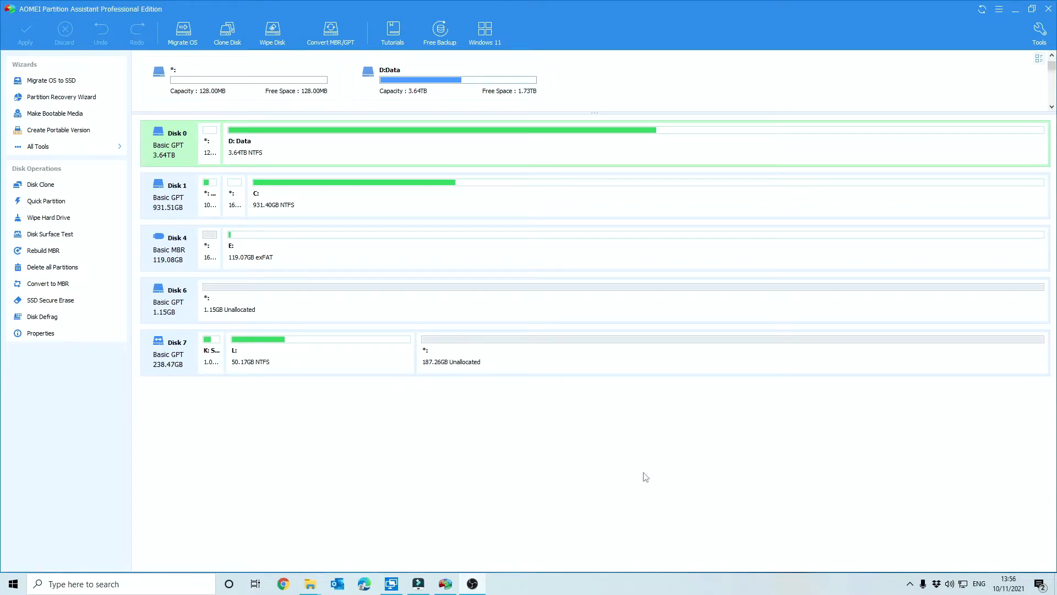
pyautogui.click(175, 368)
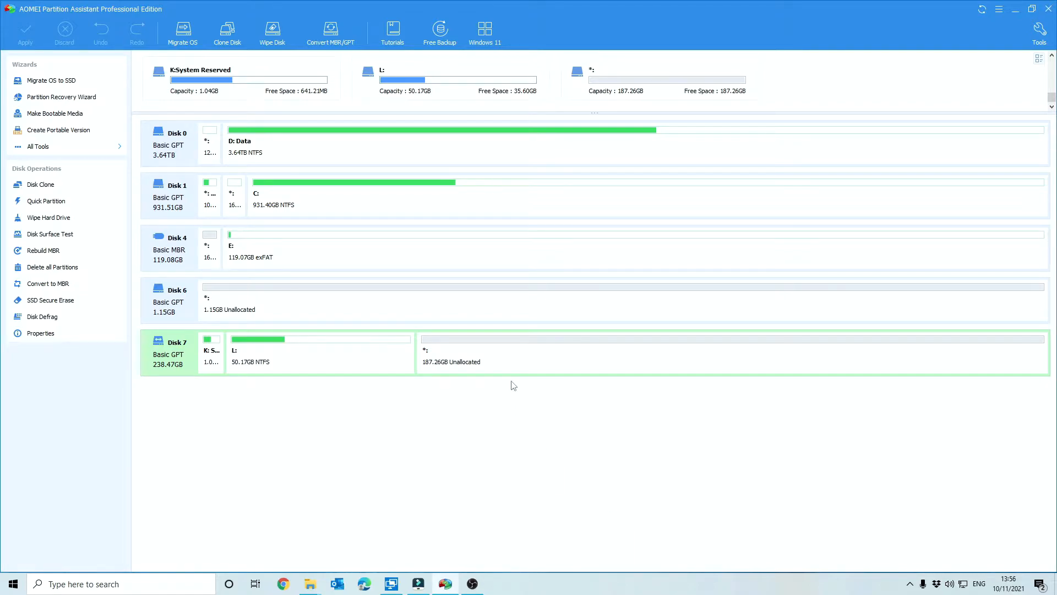
# Step: Create an NTFS partition filling Disk 7's 187.26GB unallocated space, with the label Data and drive letter M:
pyautogui.click(515, 358)
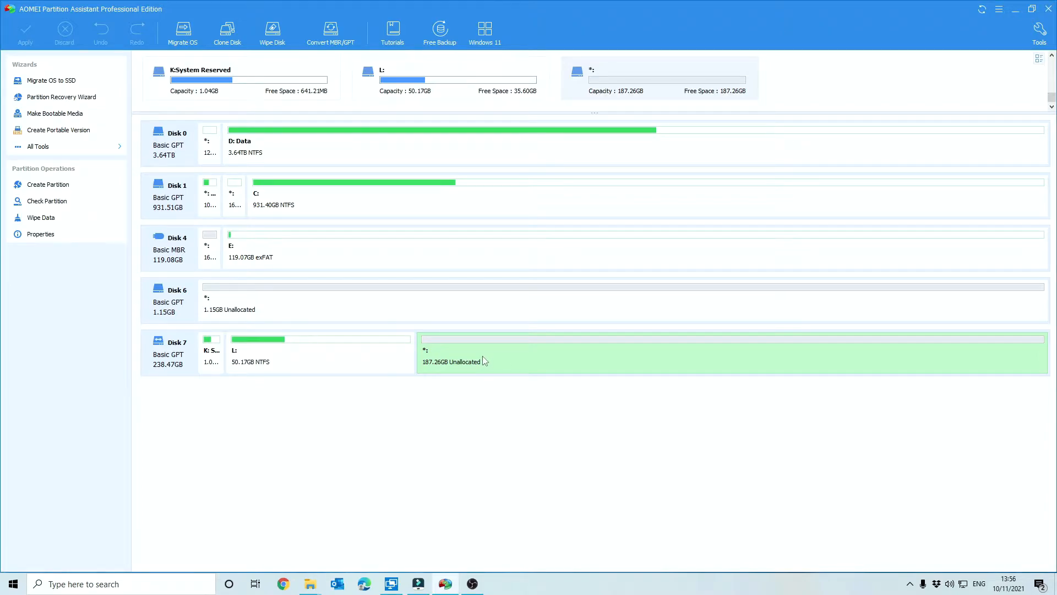
pyautogui.rightClick(484, 361)
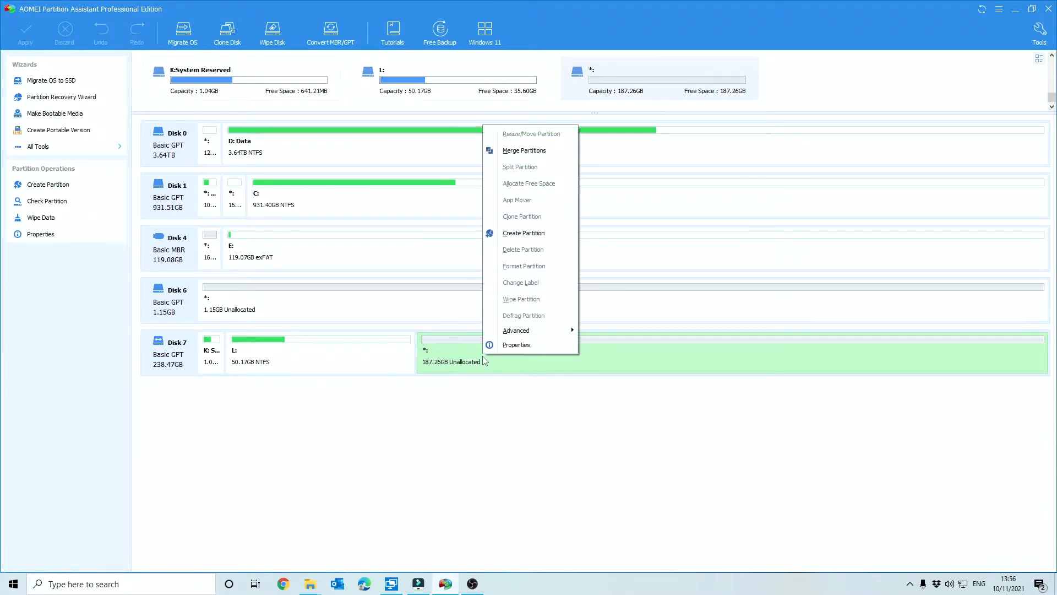
pyautogui.click(532, 234)
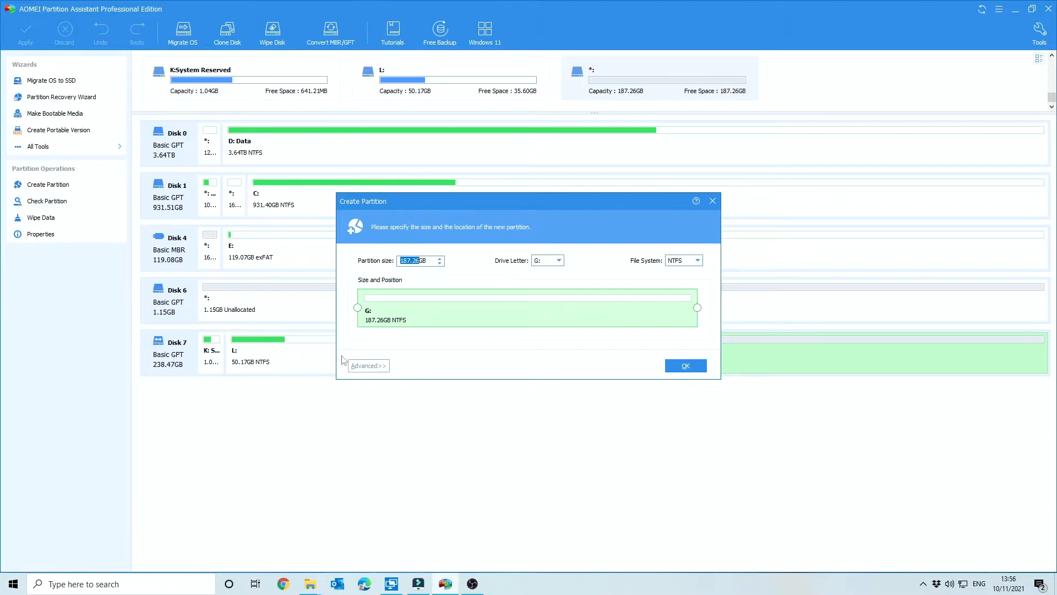
pyautogui.click(377, 367)
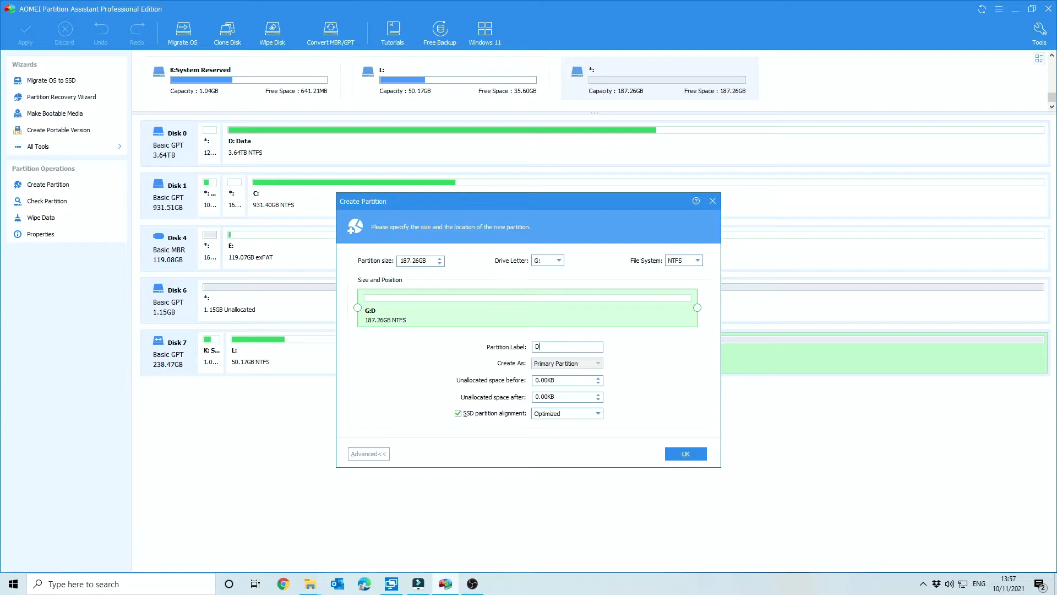
pyautogui.write('ata')
pyautogui.click(551, 260)
pyautogui.click(547, 291)
pyautogui.click(686, 455)
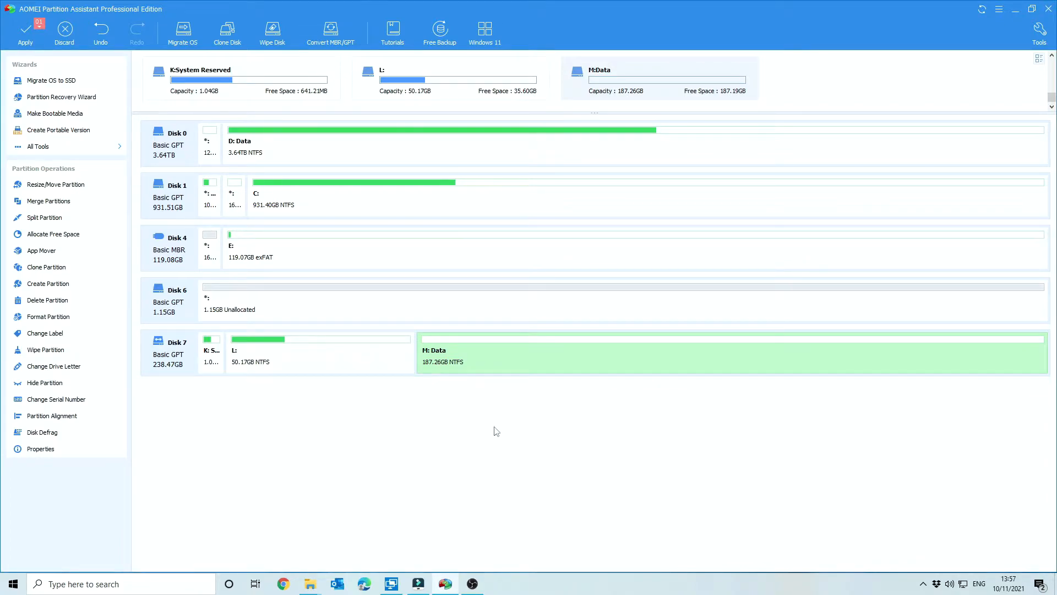
# Step: Apply the pending partition creation on Disk 7 and reload the disk properties
pyautogui.click(24, 34)
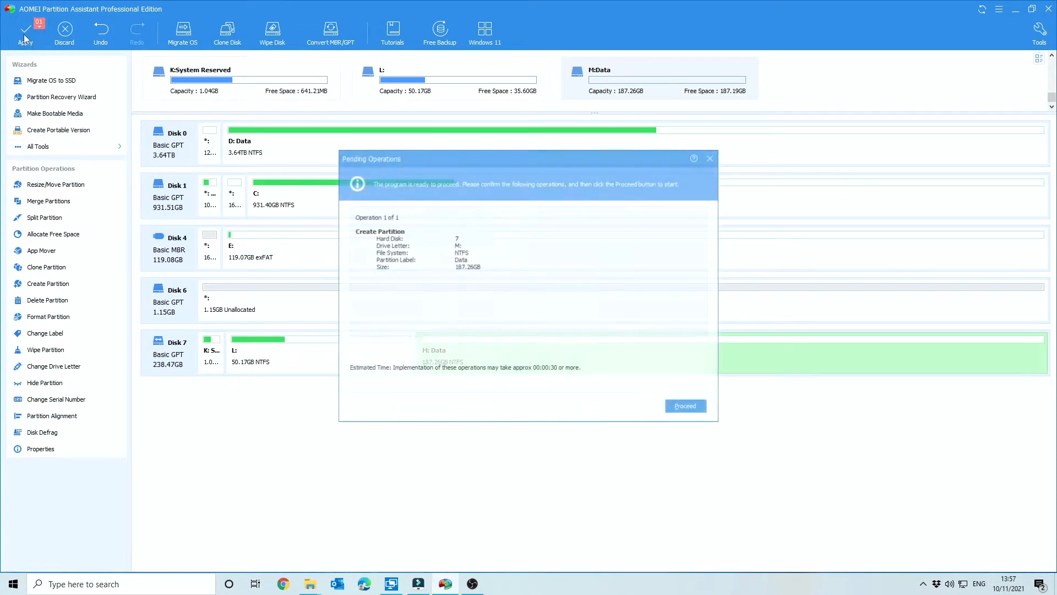
pyautogui.click(689, 407)
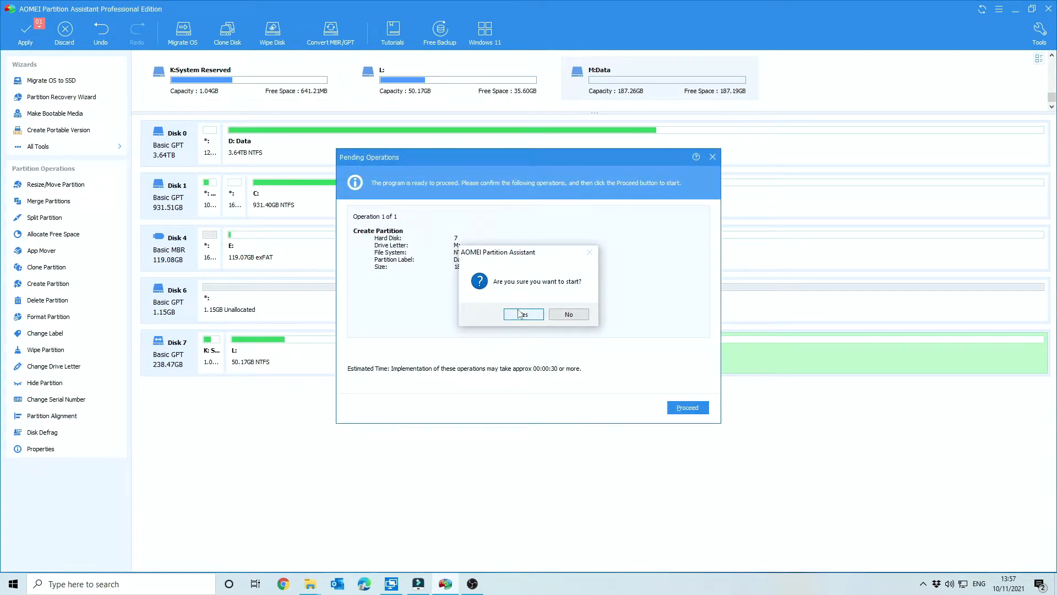
pyautogui.click(520, 314)
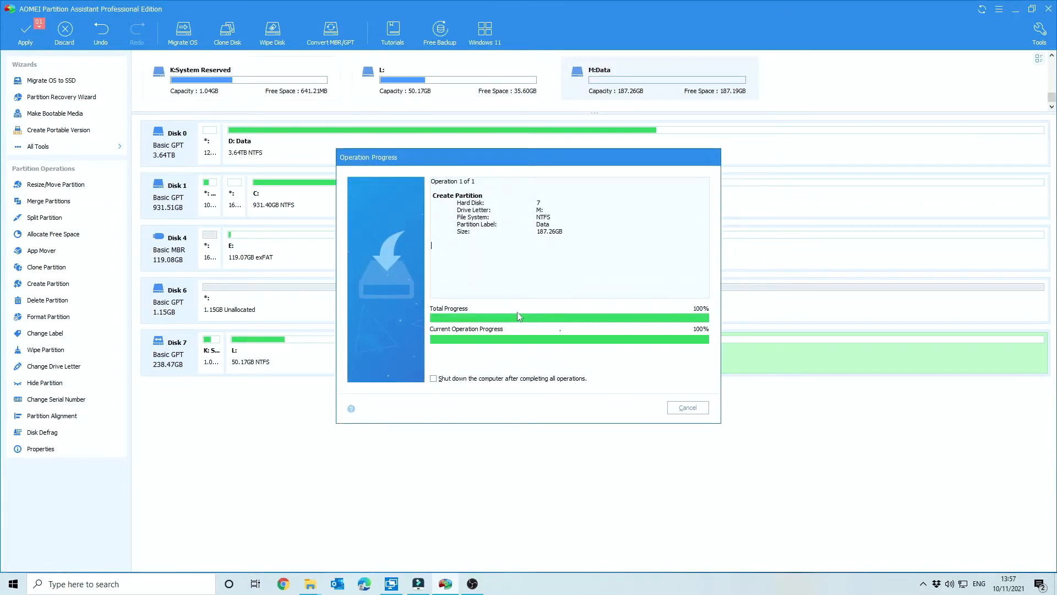
pyautogui.press('Return')
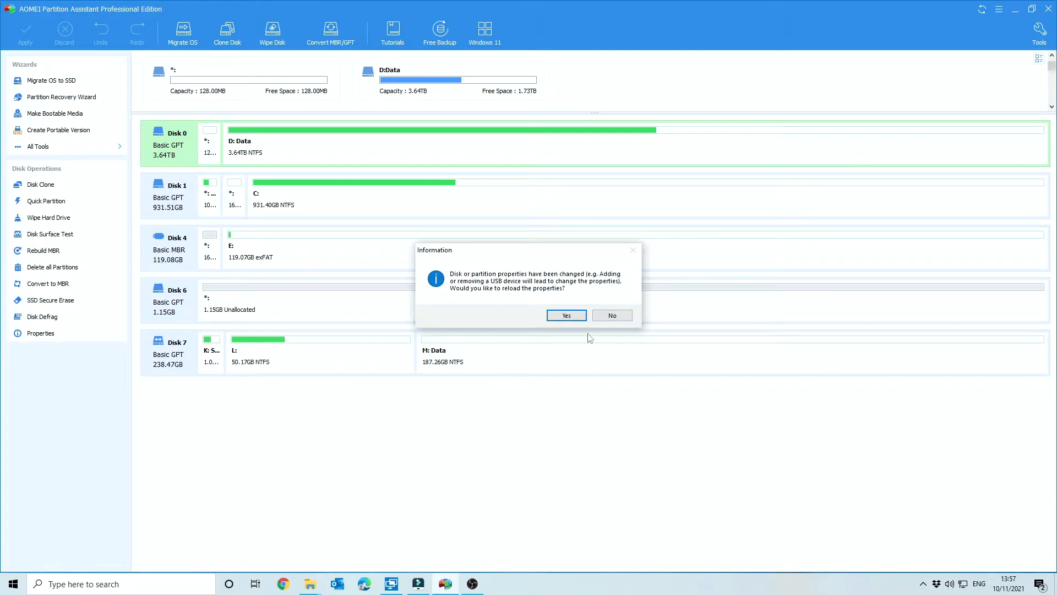
pyautogui.click(566, 315)
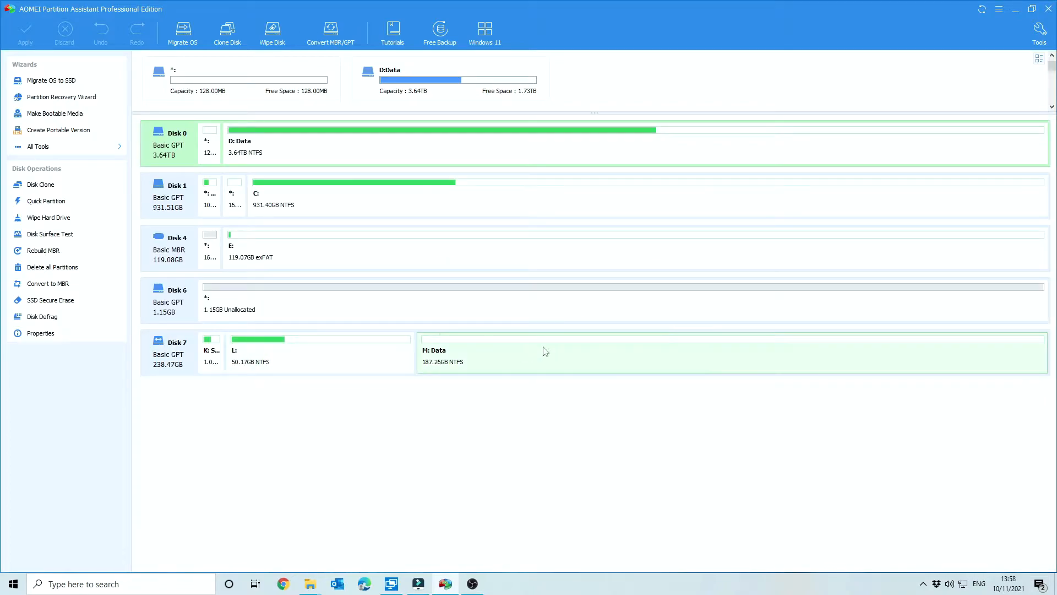
# Step: Browse the K:, L: and M: drives in File Explorer to check their contents, and close the window
pyautogui.rightClick(310, 585)
pyautogui.click(303, 531)
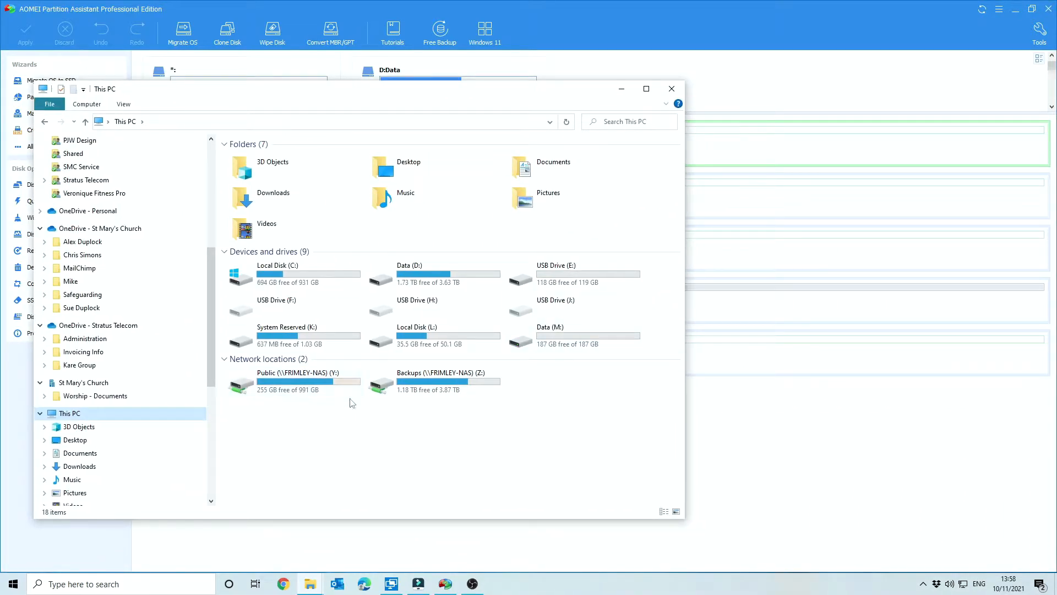
pyautogui.doubleClick(324, 343)
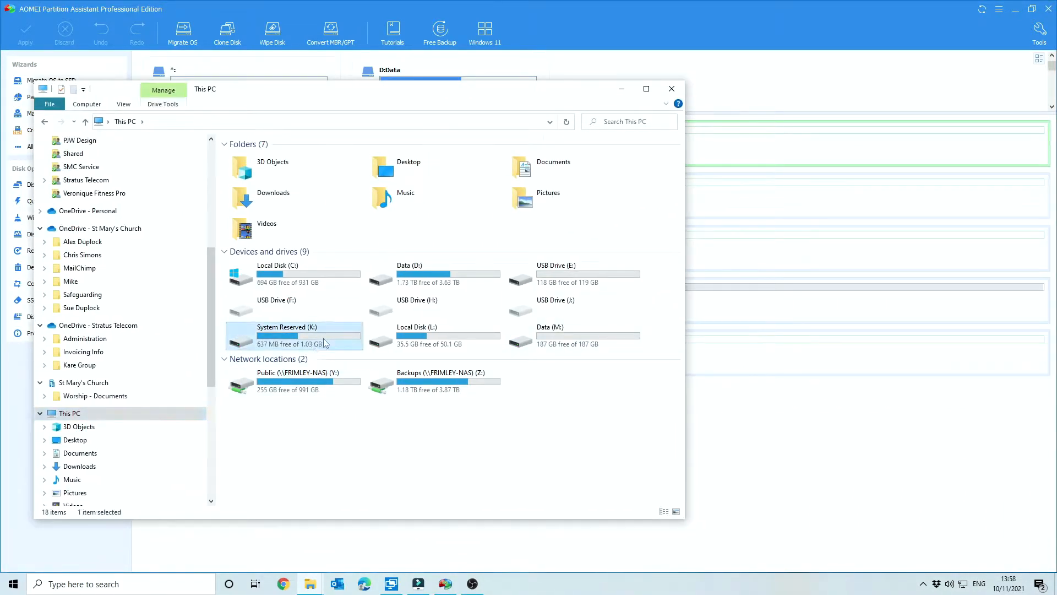
pyautogui.click(45, 121)
pyautogui.doubleClick(455, 343)
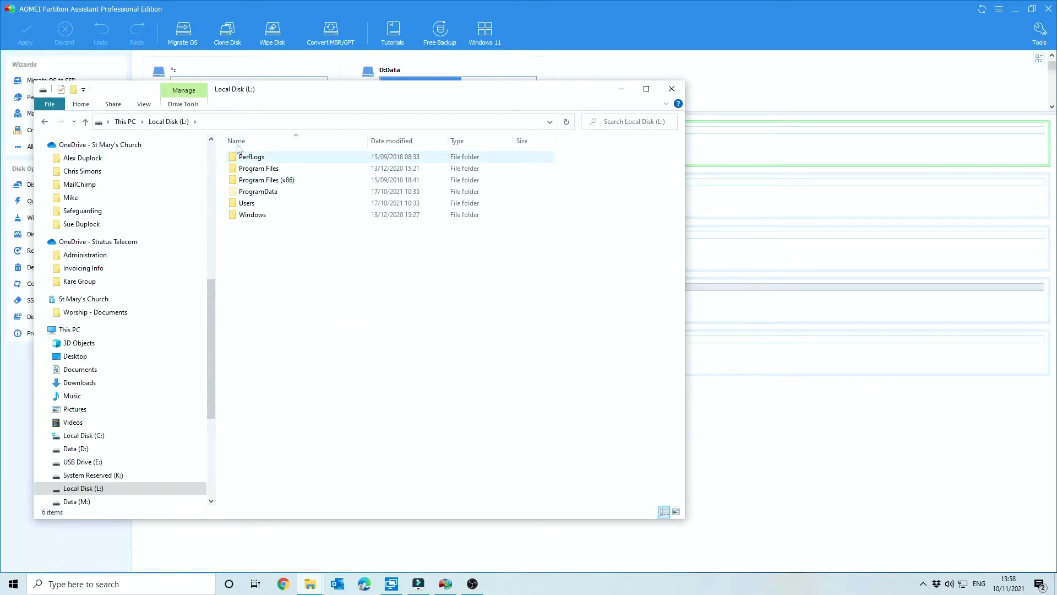
pyautogui.click(45, 122)
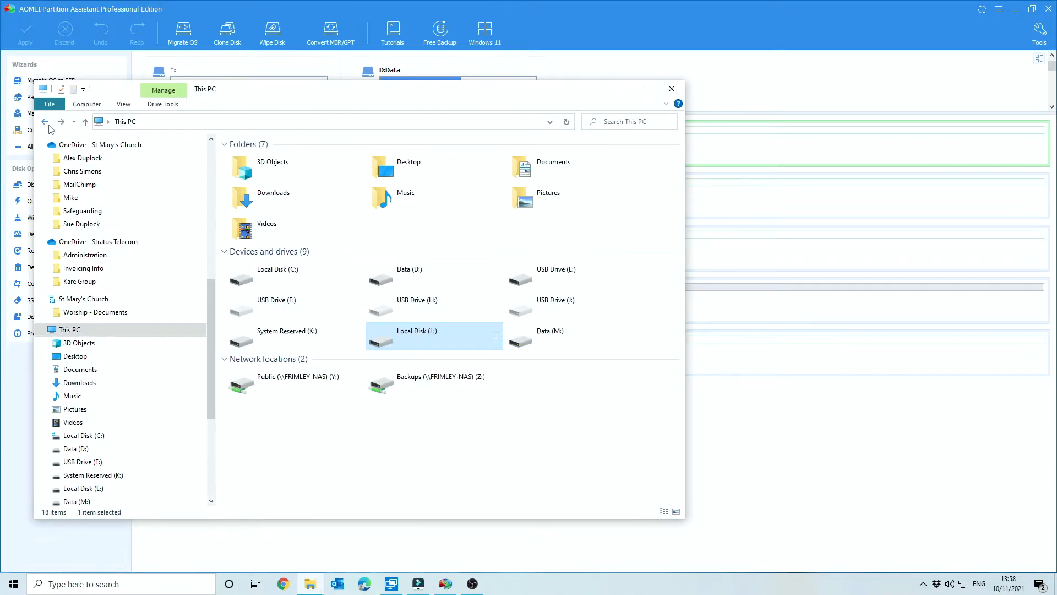
pyautogui.doubleClick(563, 343)
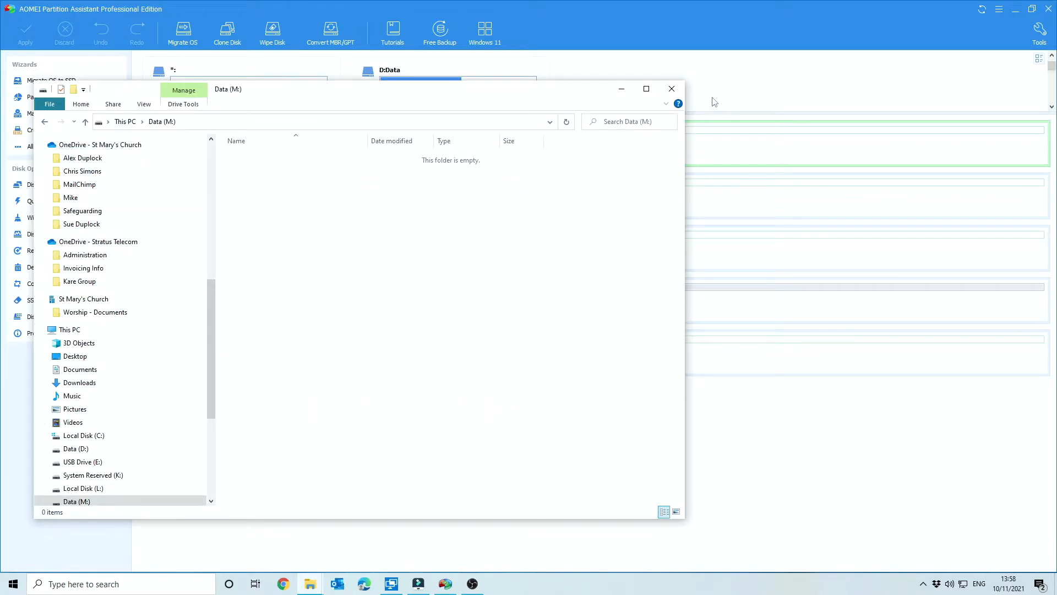
pyautogui.click(672, 89)
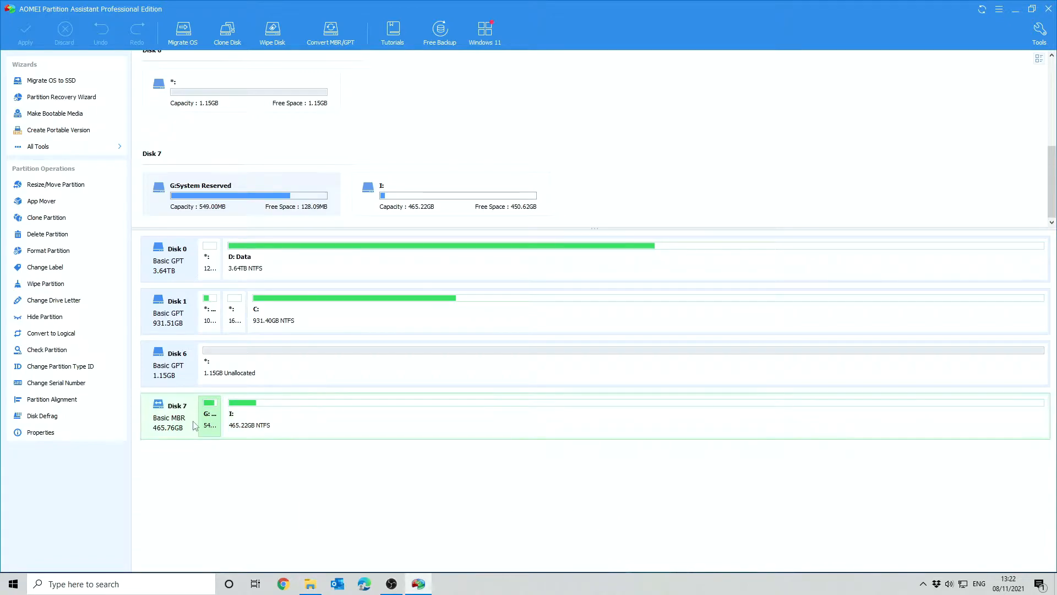
# Step: Split partition I: on Disk 7, keeping about 364.39GB for the original and giving about 100.84GB to the new partition
pyautogui.click(194, 425)
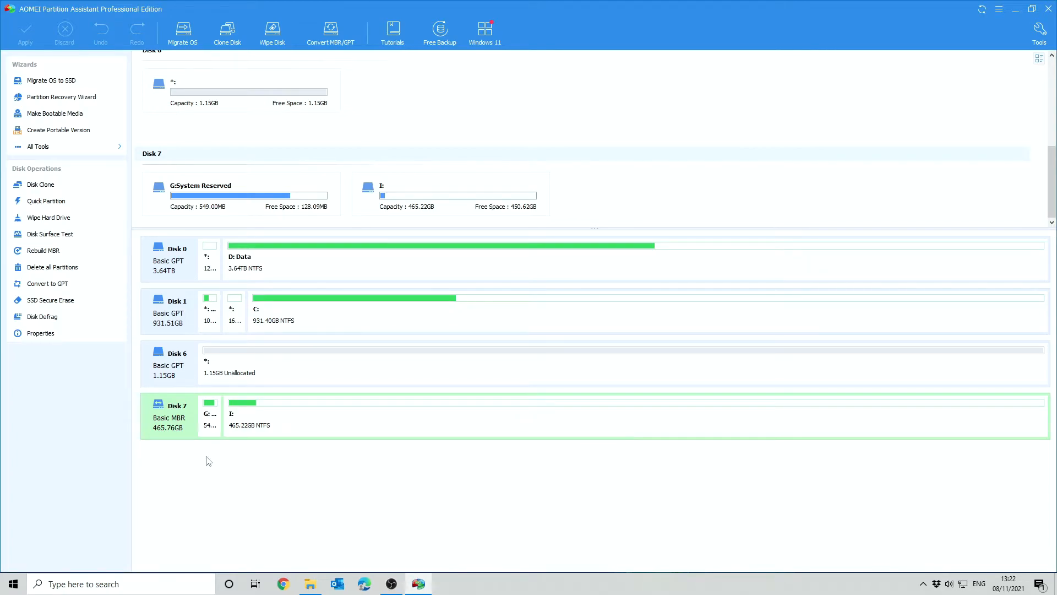
pyautogui.click(453, 421)
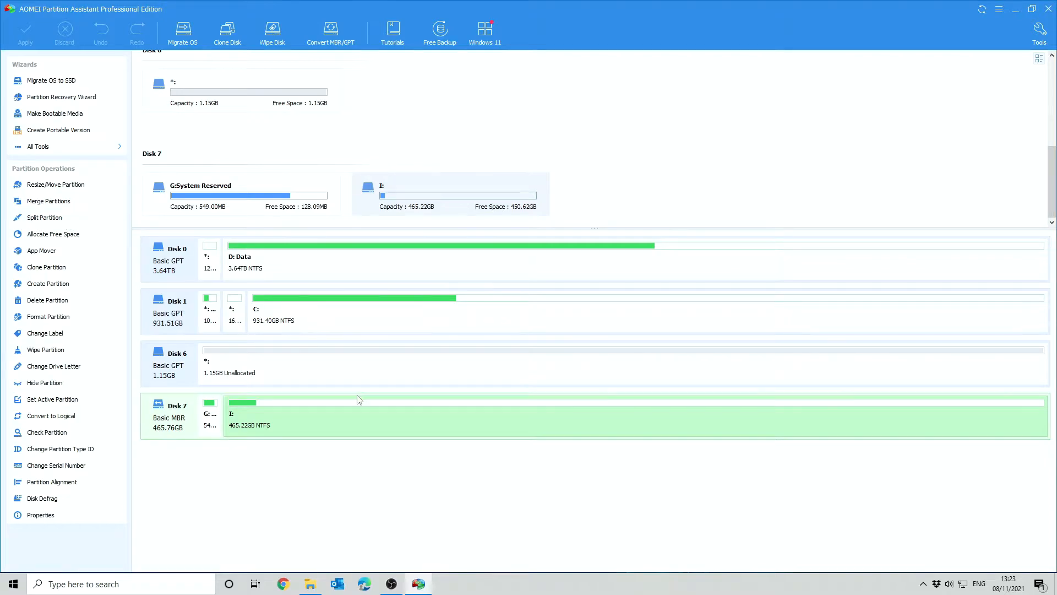
pyautogui.rightClick(361, 422)
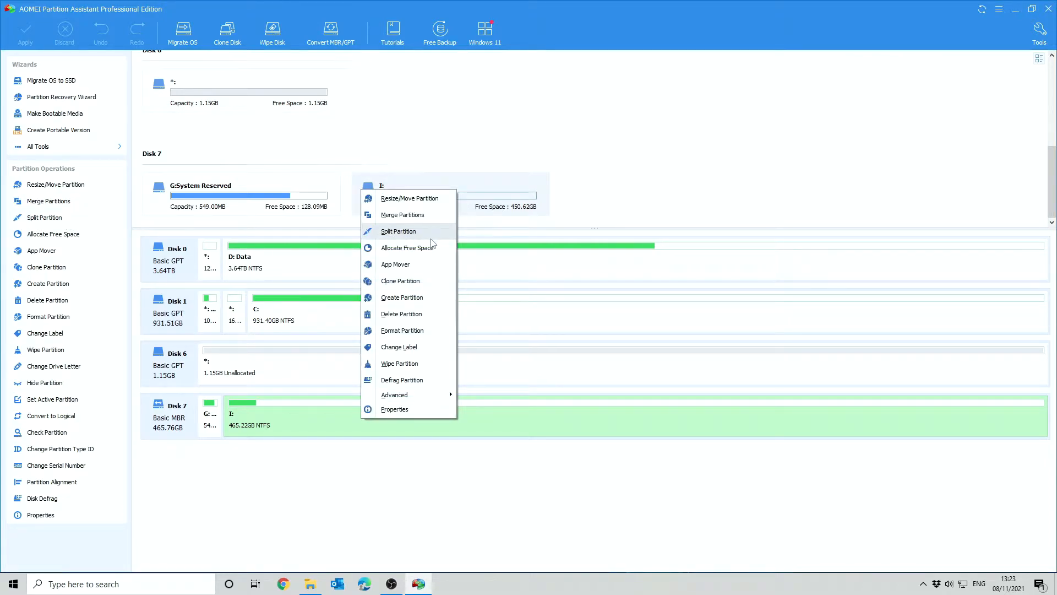
pyautogui.click(405, 231)
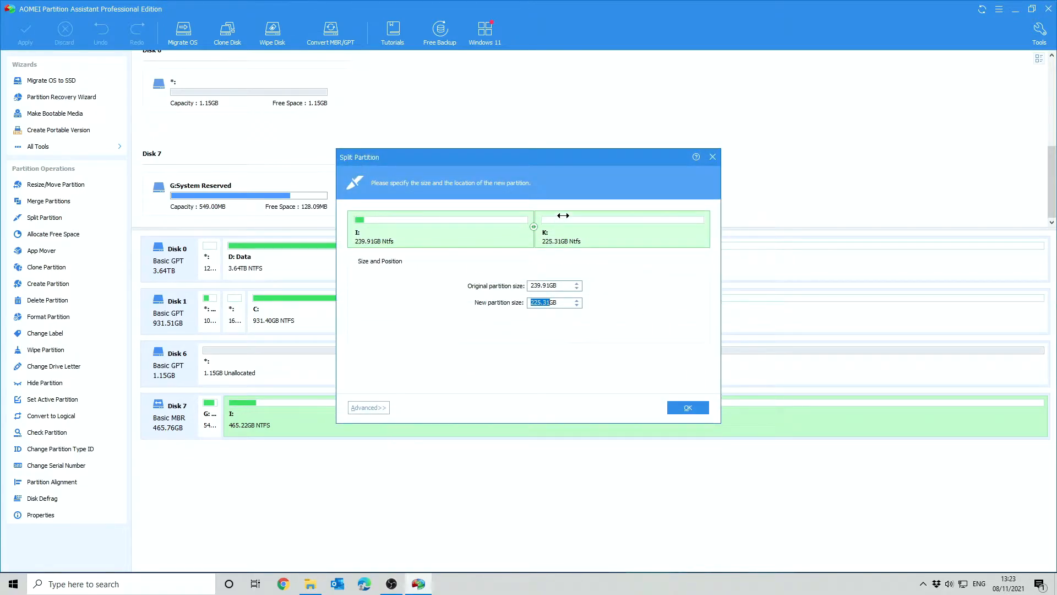
pyautogui.moveTo(533, 227); pyautogui.dragTo(609, 226)
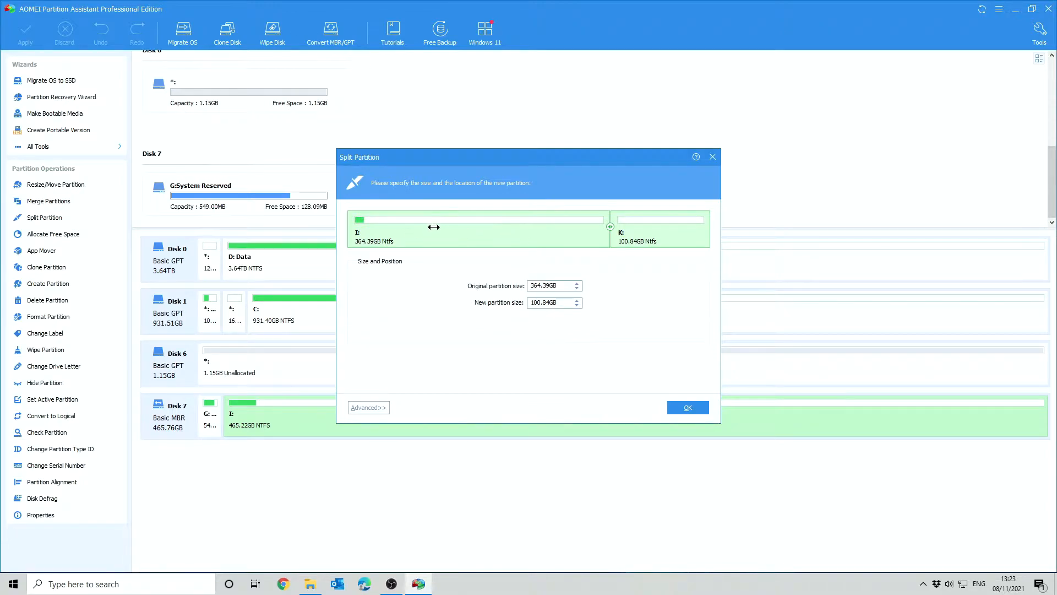
pyautogui.click(694, 408)
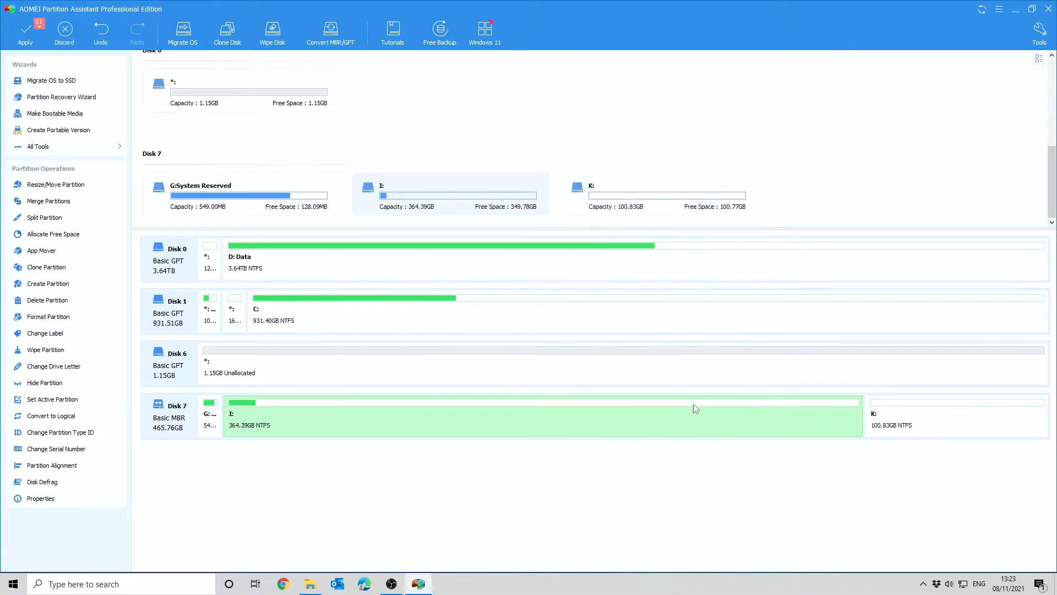
# Step: Apply the pending split of partition I:, declining the Dropbox backup offer for the drive
pyautogui.click(37, 39)
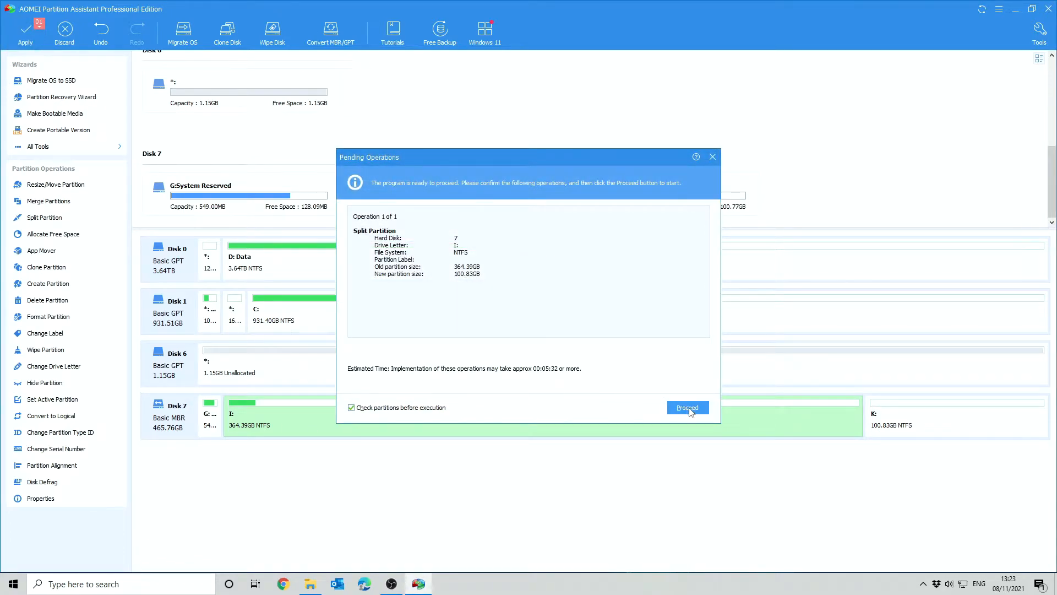
pyautogui.click(688, 407)
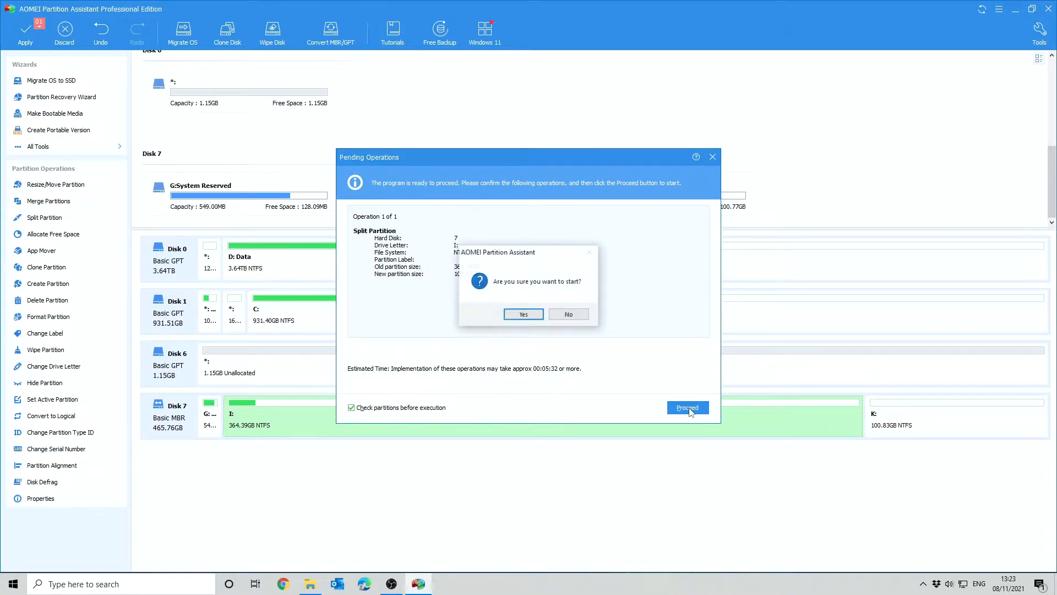
pyautogui.click(538, 317)
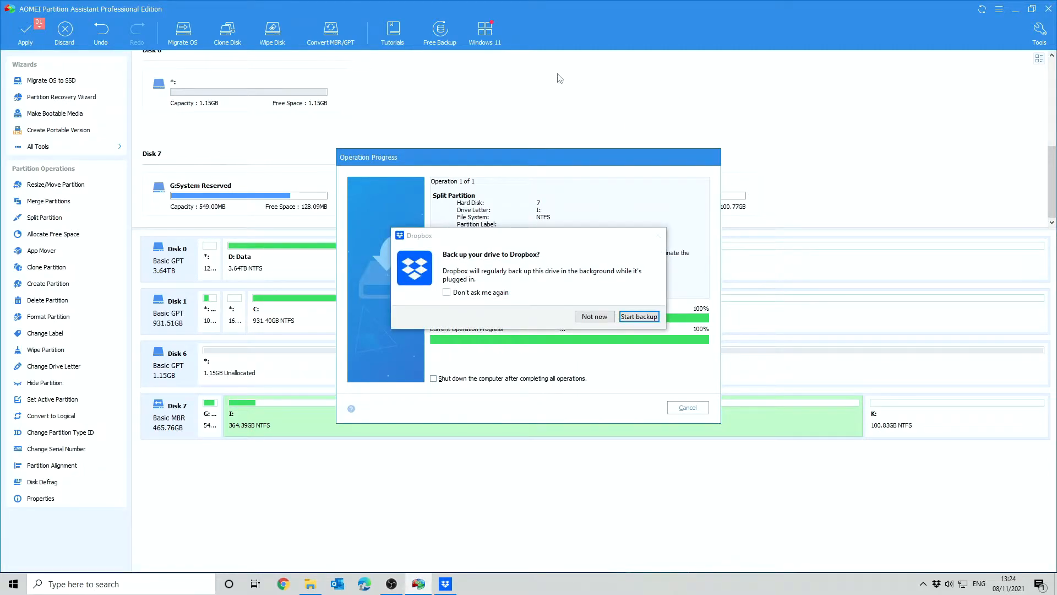
pyautogui.click(594, 318)
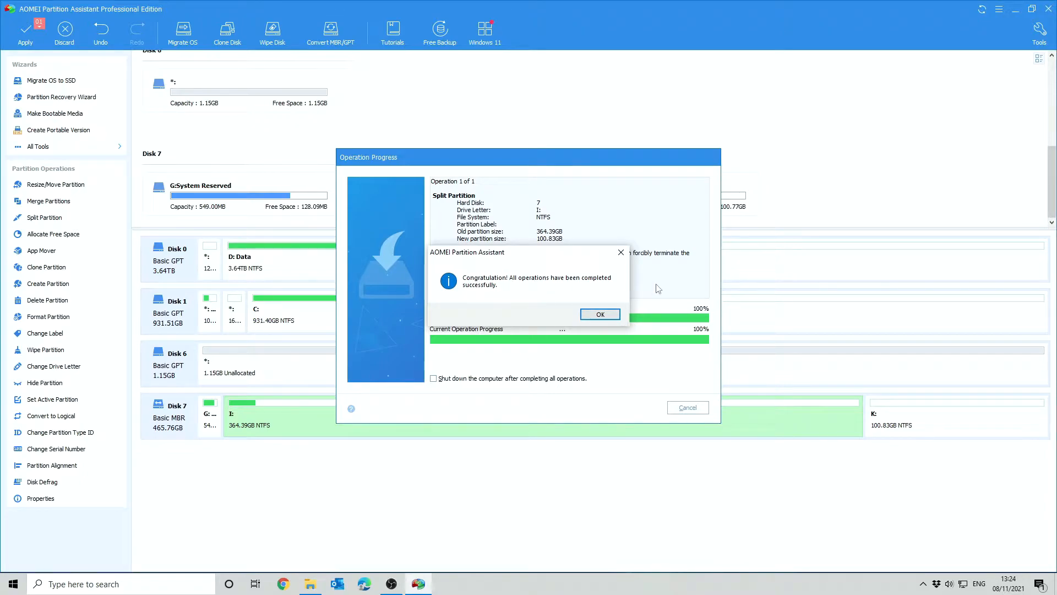
pyautogui.click(601, 314)
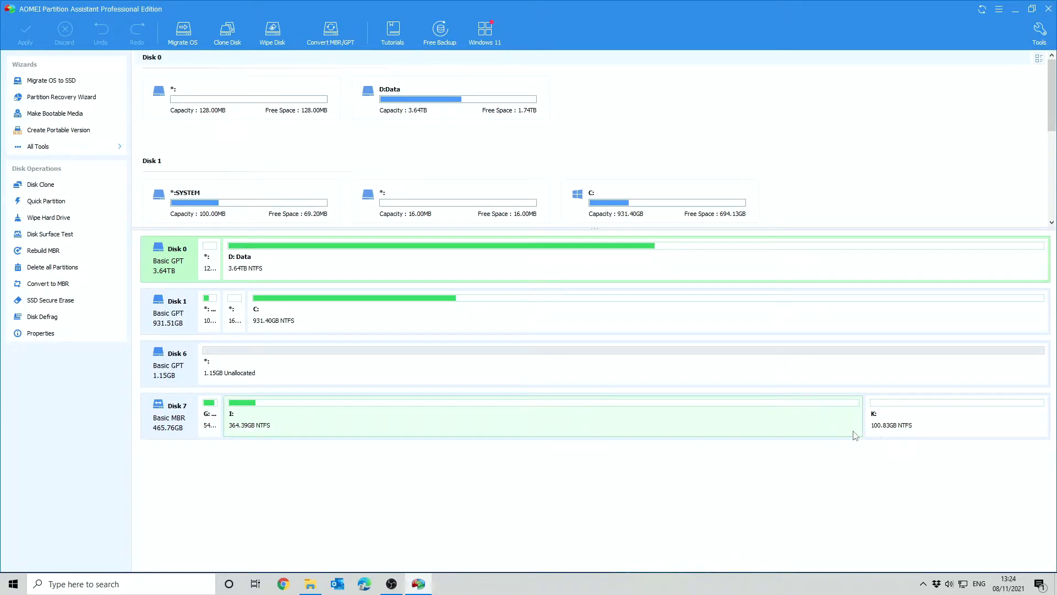
# Step: Examine Disk 7's partition layout, and show the computer's drives under This PC in a new File Explorer window
pyautogui.click(150, 419)
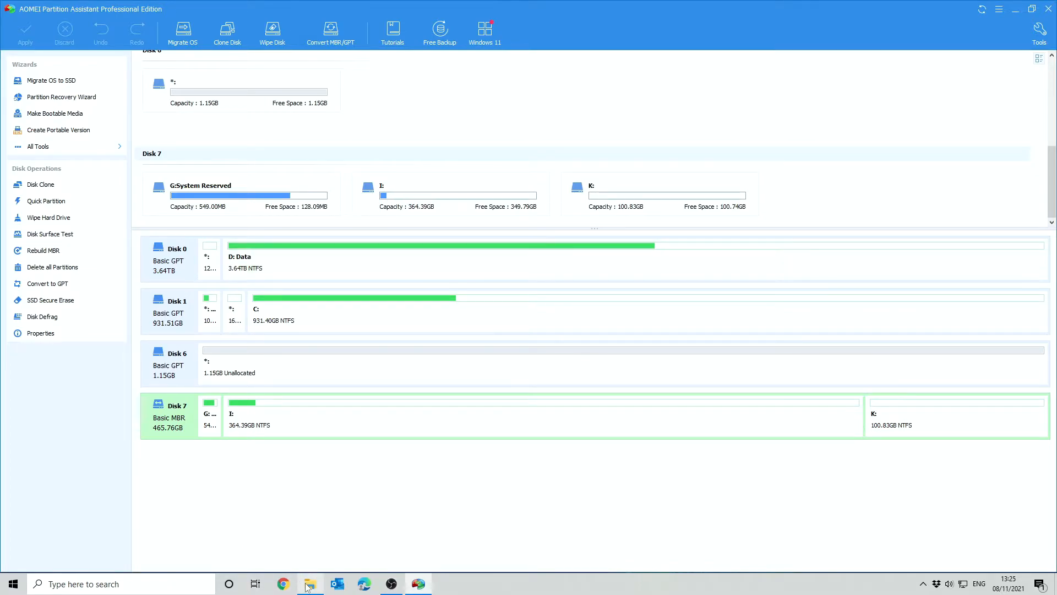
pyautogui.moveTo(308, 587)
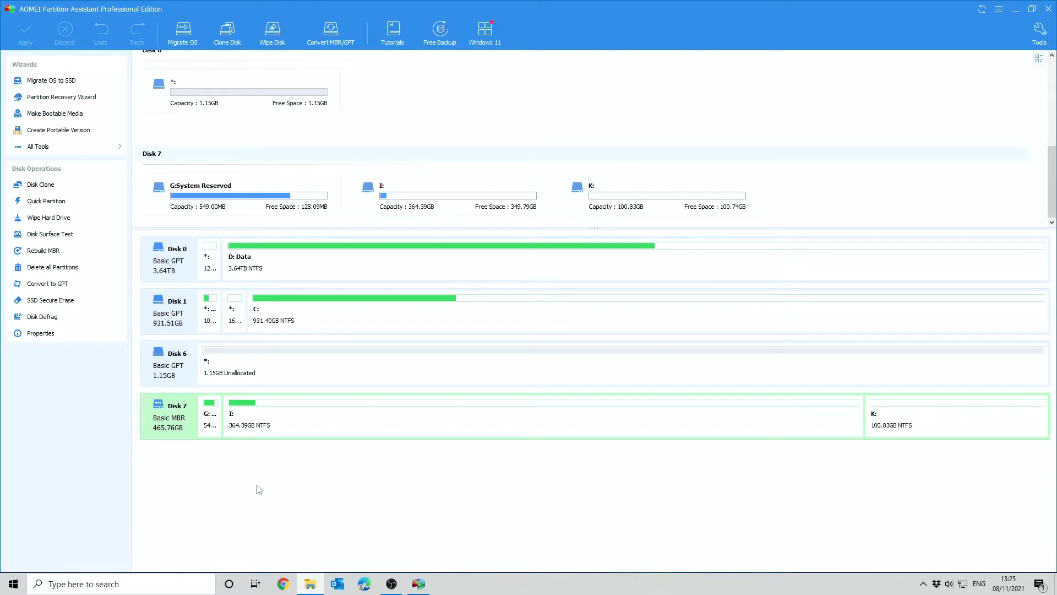
pyautogui.rightClick(310, 584)
pyautogui.click(312, 526)
pyautogui.moveTo(904, 90); pyautogui.dragTo(426, 85)
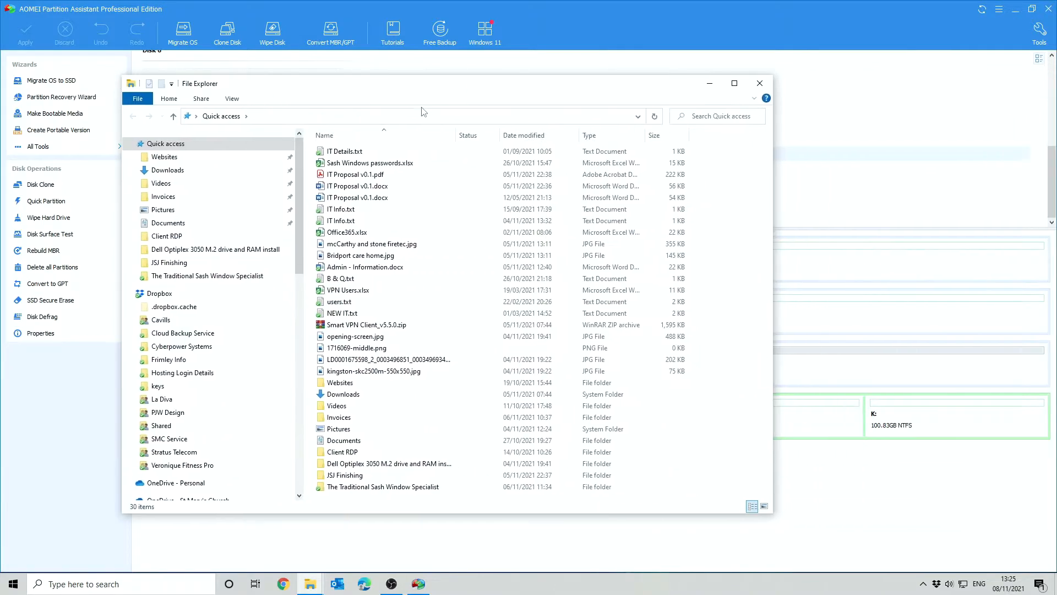
pyautogui.scroll(-5, 198, 286)
pyautogui.scroll(-10, 203, 290)
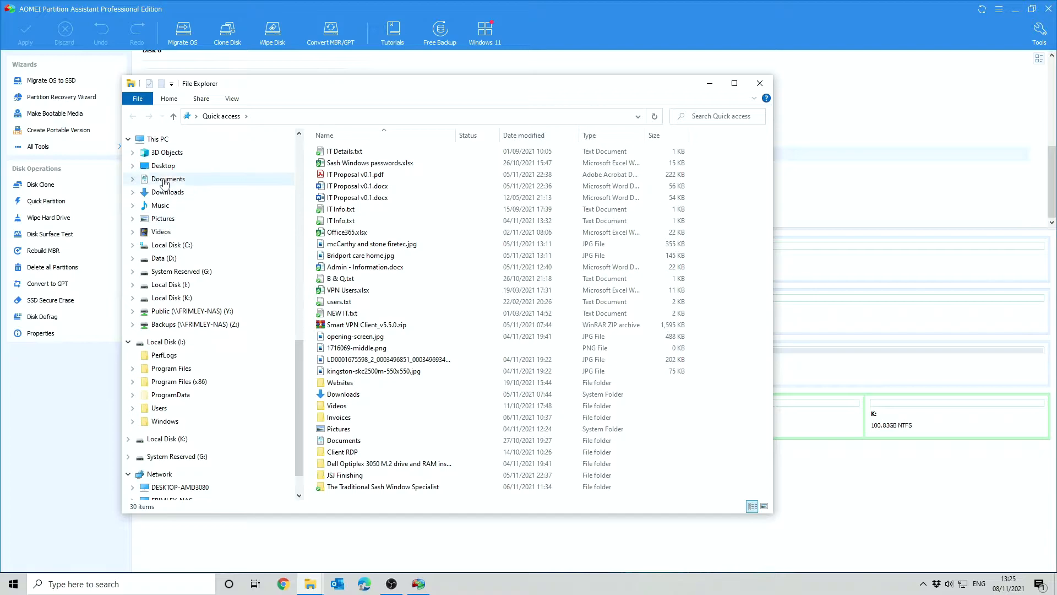
pyautogui.click(158, 139)
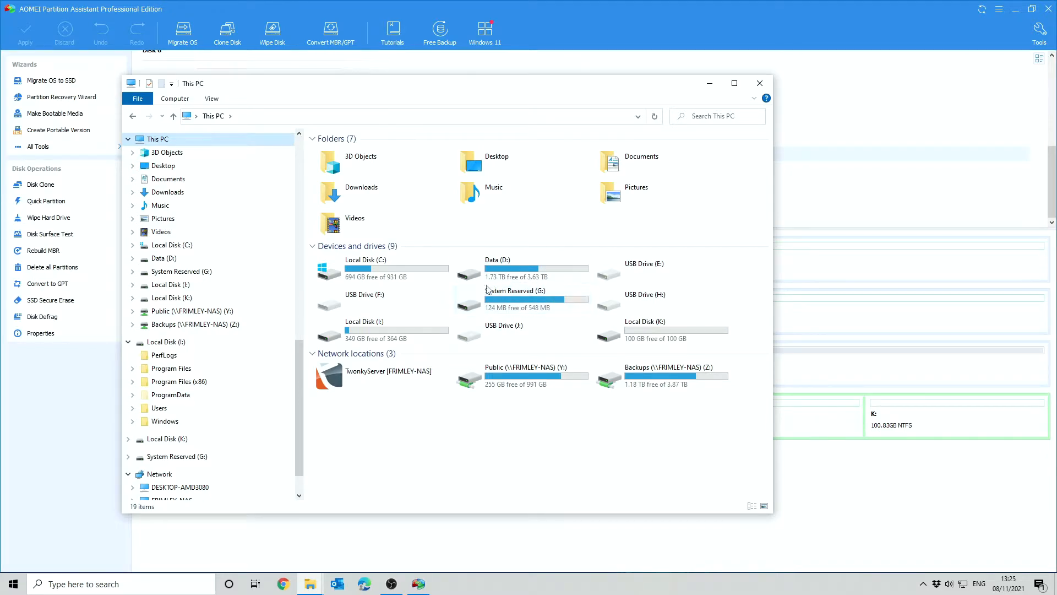
# Step: Check the contents of the K: and I: drives in File Explorer, and close the window
pyautogui.moveTo(490, 297)
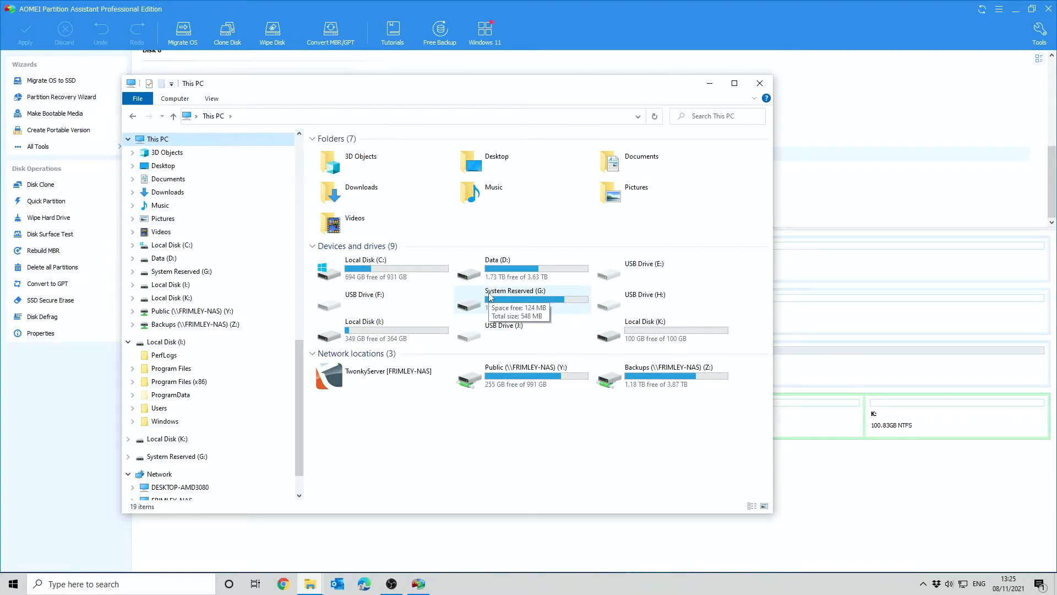
pyautogui.moveTo(398, 328)
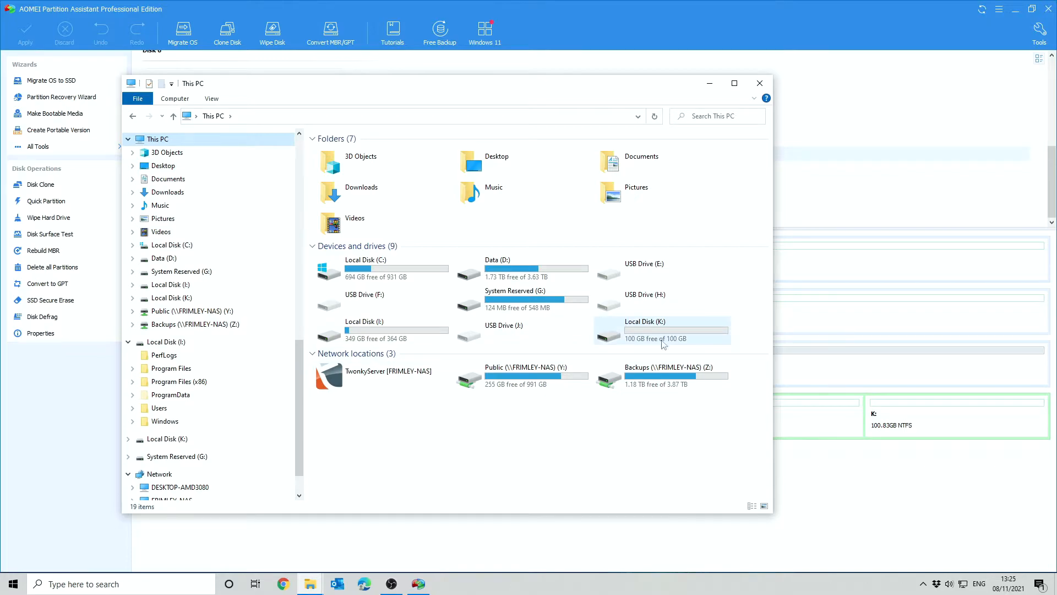
pyautogui.click(619, 333)
pyautogui.doubleClick(619, 333)
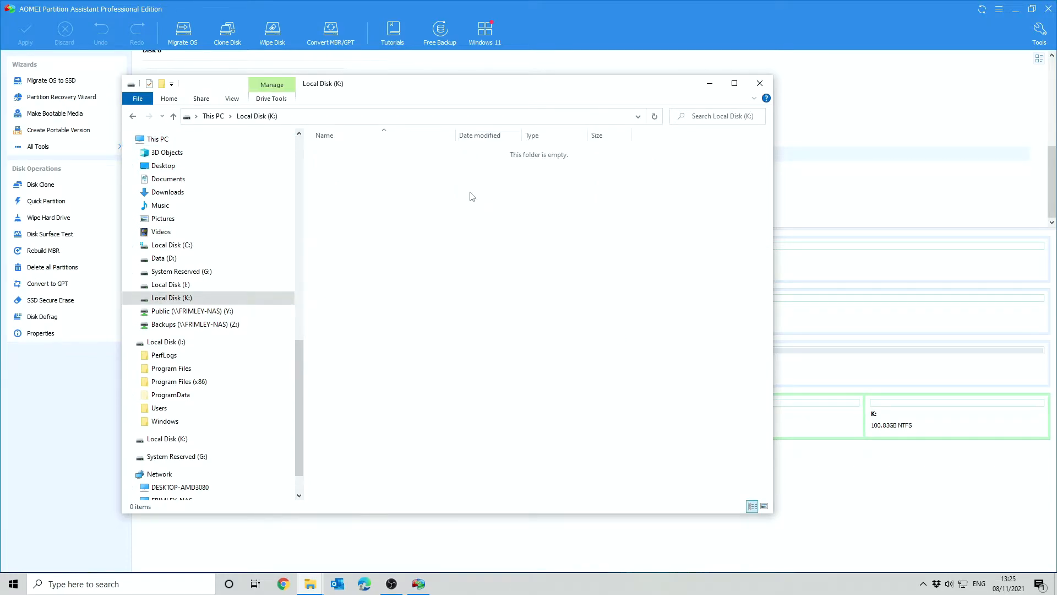
pyautogui.click(133, 115)
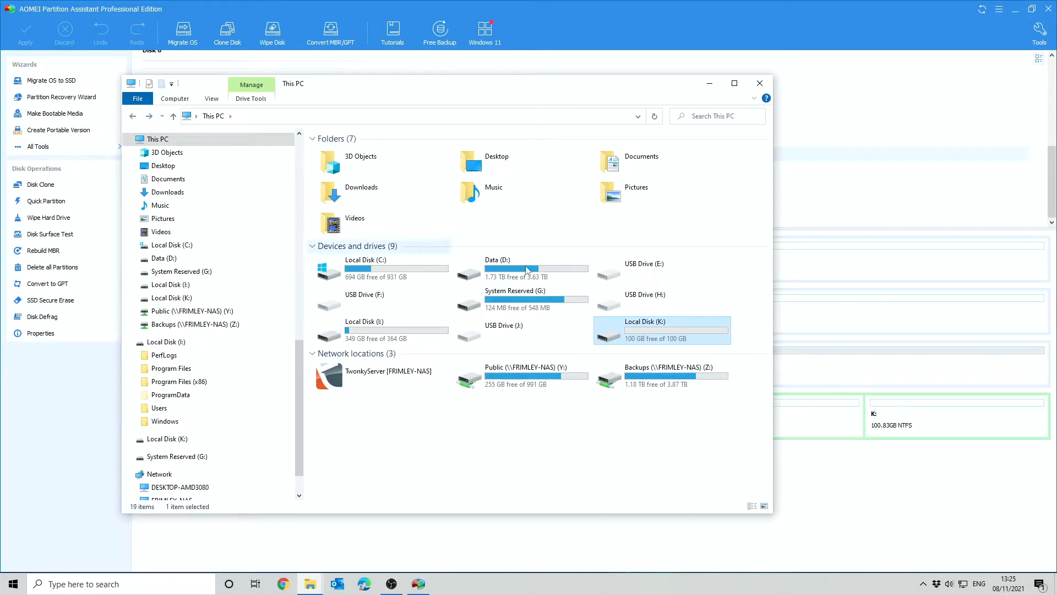
pyautogui.doubleClick(413, 322)
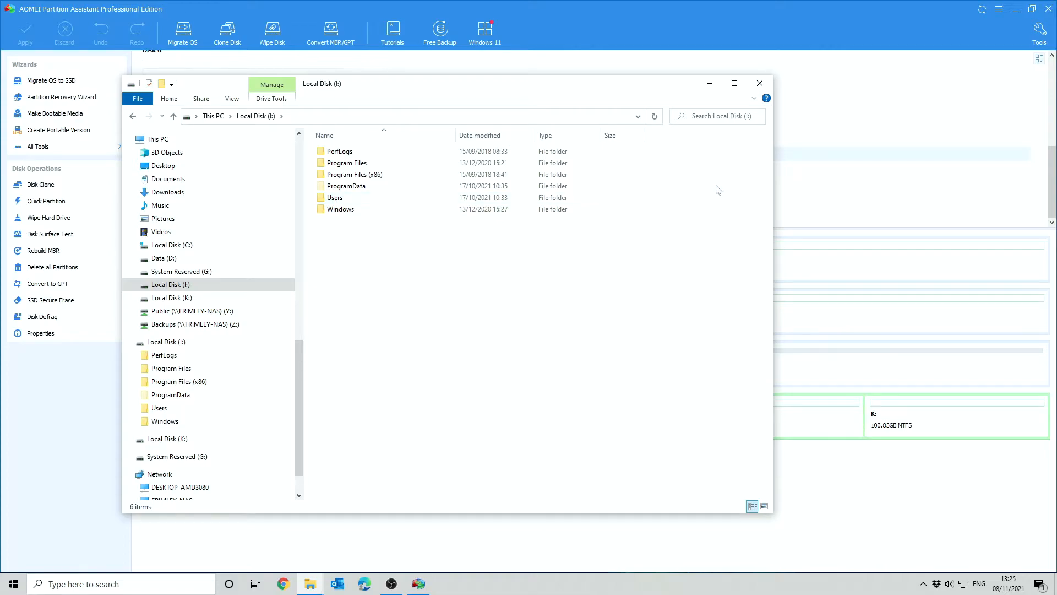
pyautogui.click(760, 83)
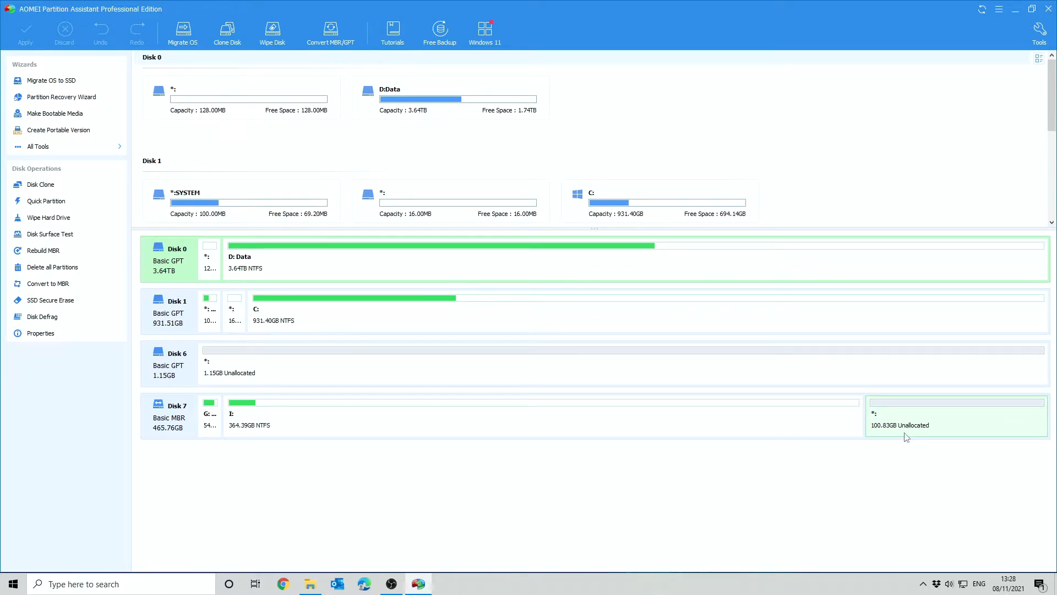
# Step: Merge the unallocated space on Disk 7 into partition I:, with I: as the target partition
pyautogui.click(814, 418)
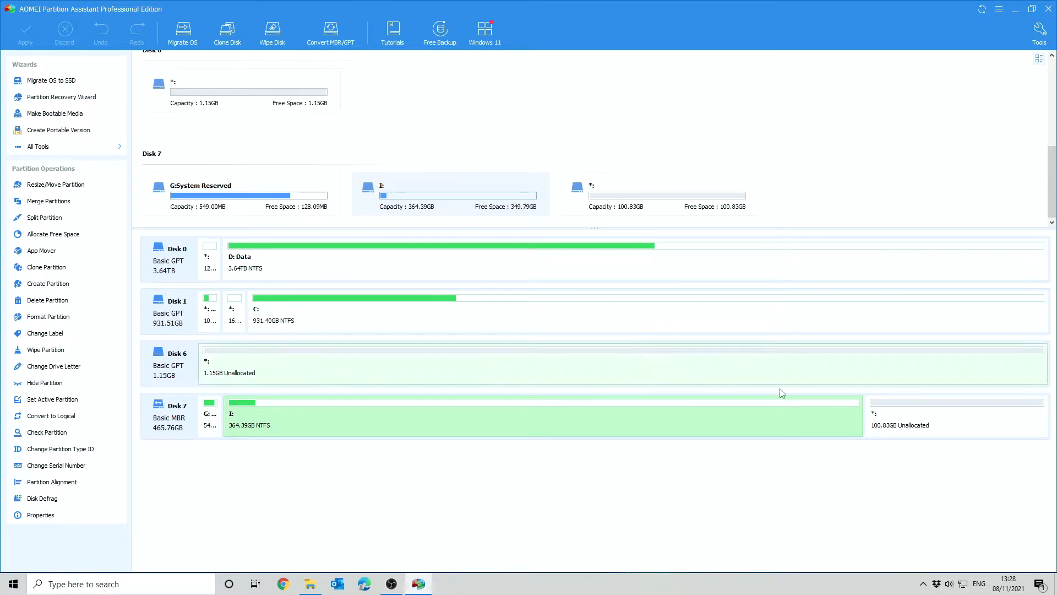
pyautogui.rightClick(763, 420)
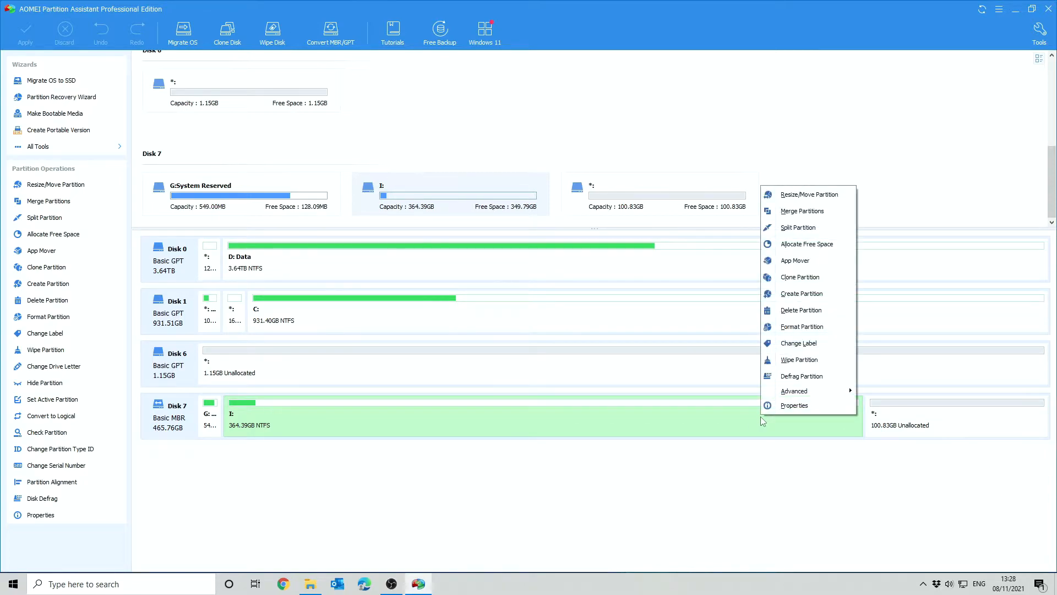
pyautogui.click(793, 212)
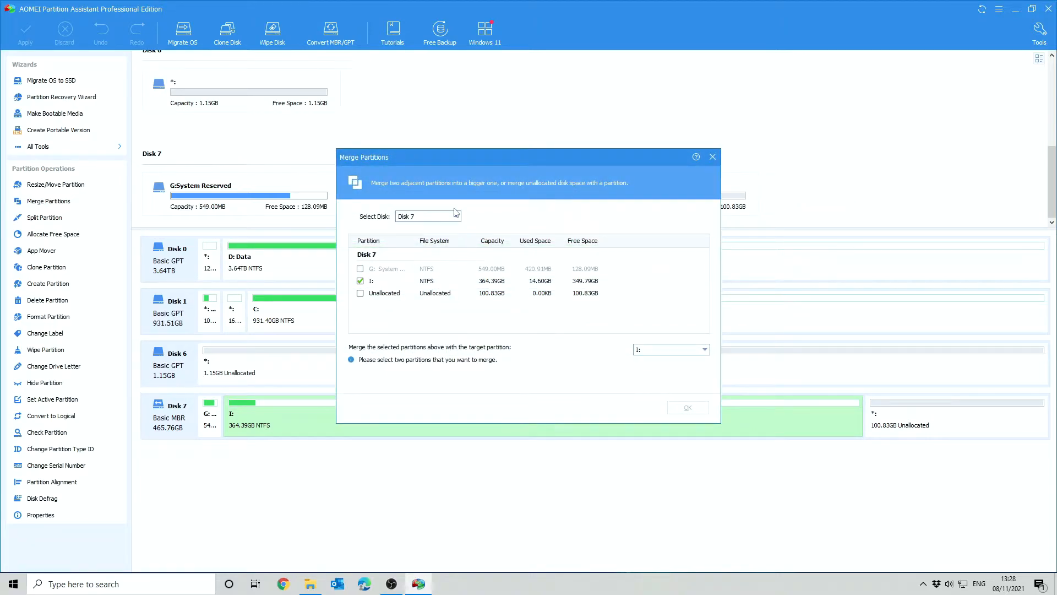
pyautogui.click(420, 218)
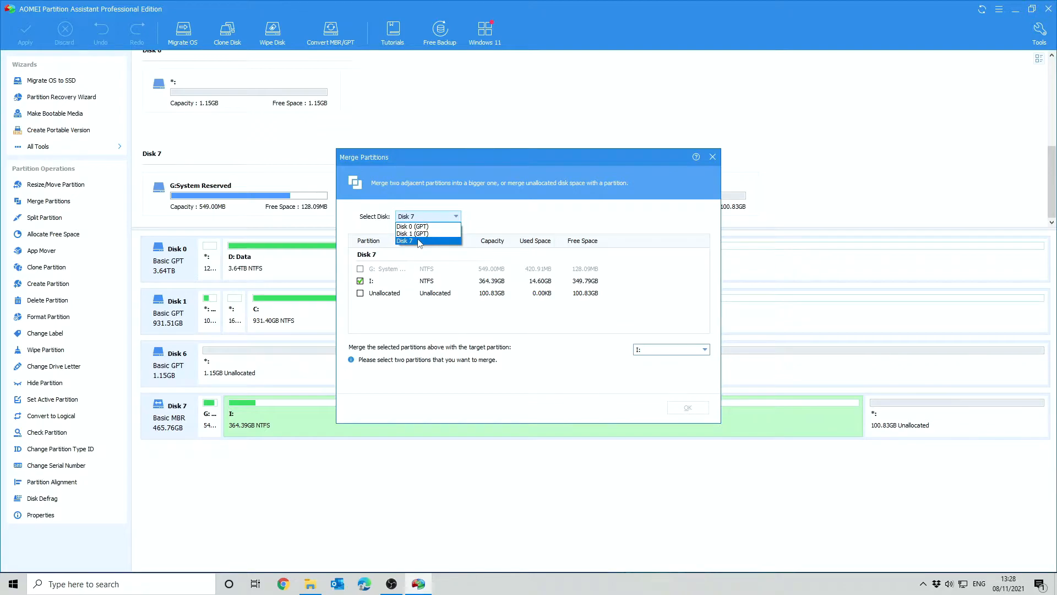
pyautogui.click(436, 241)
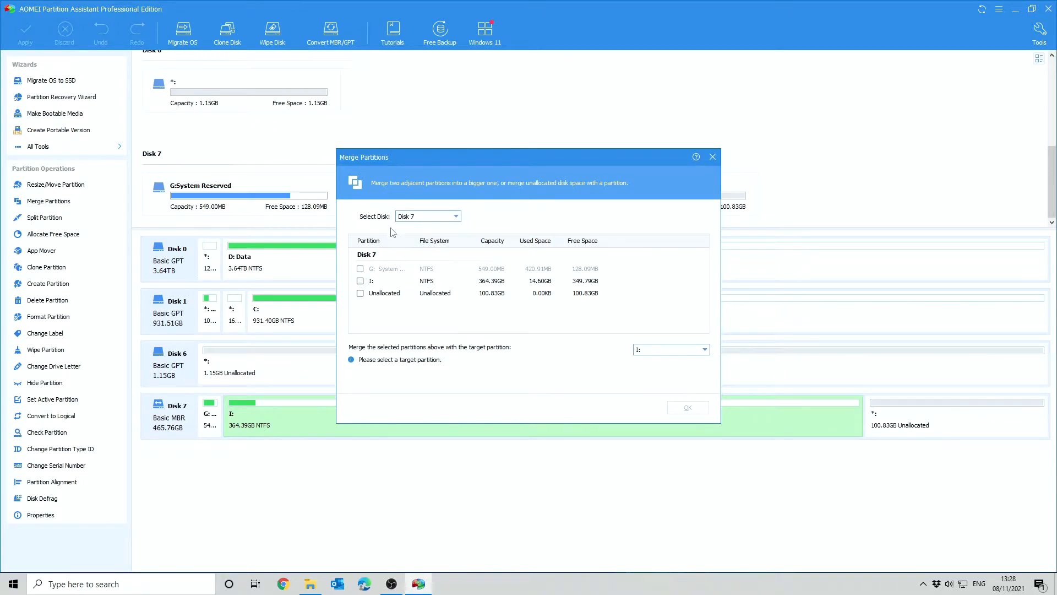
pyautogui.click(361, 281)
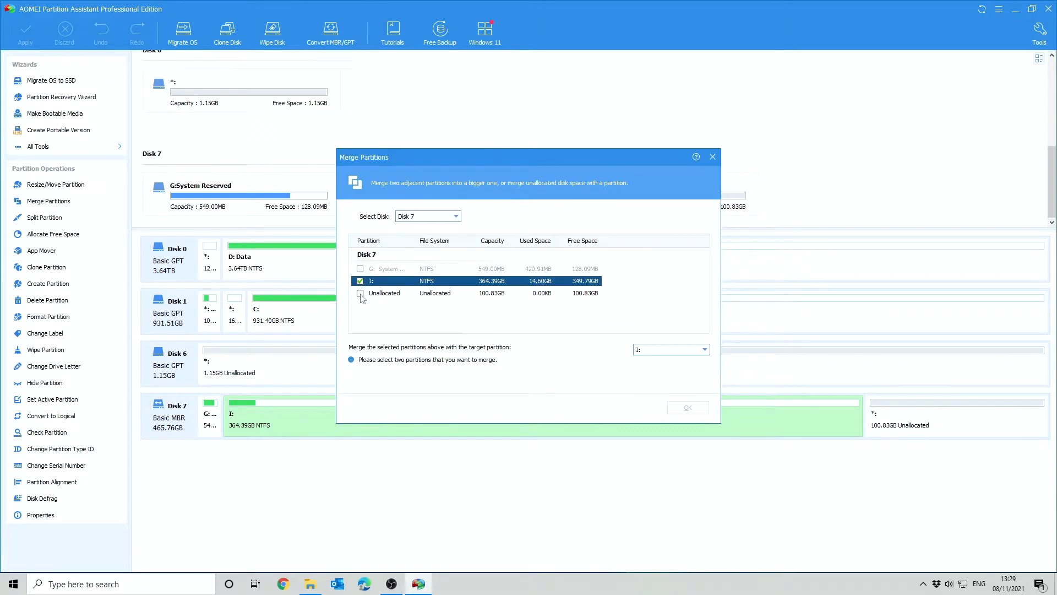
pyautogui.click(360, 294)
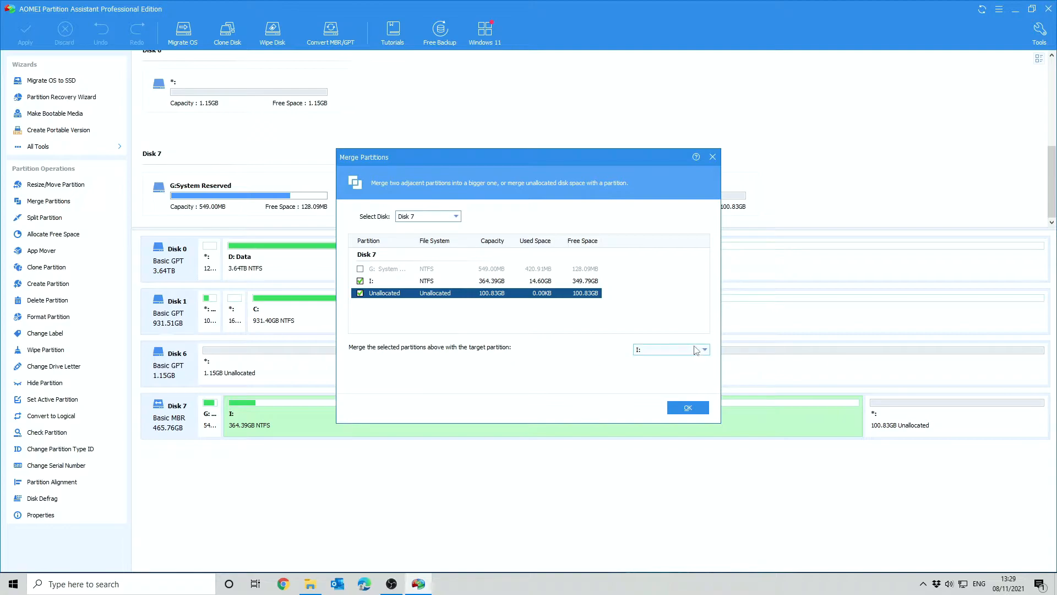
pyautogui.click(688, 407)
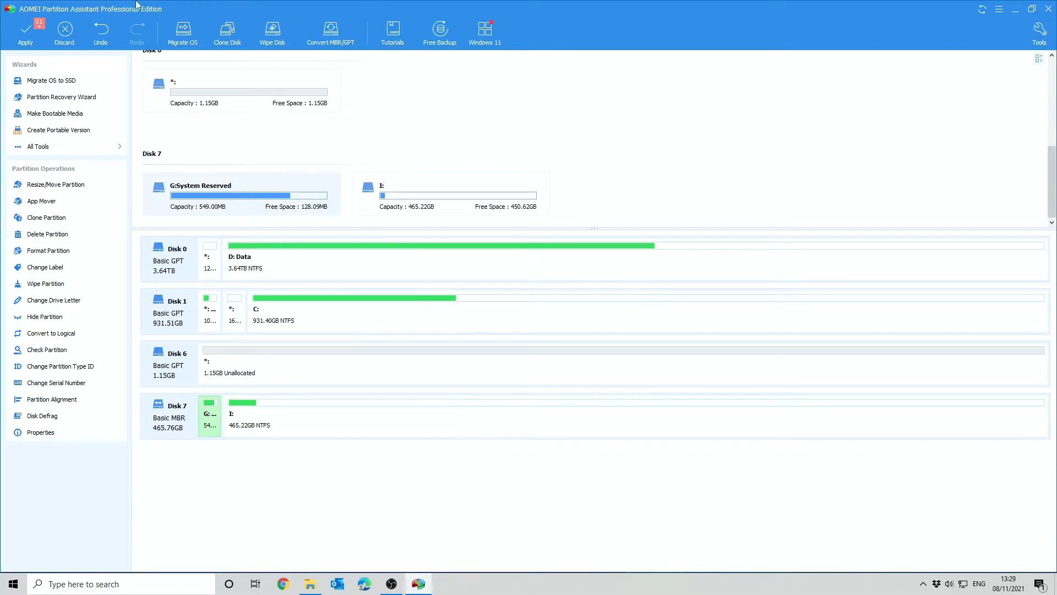
# Step: Apply the pending resize of partition I: and dismiss the completion notice
pyautogui.click(33, 37)
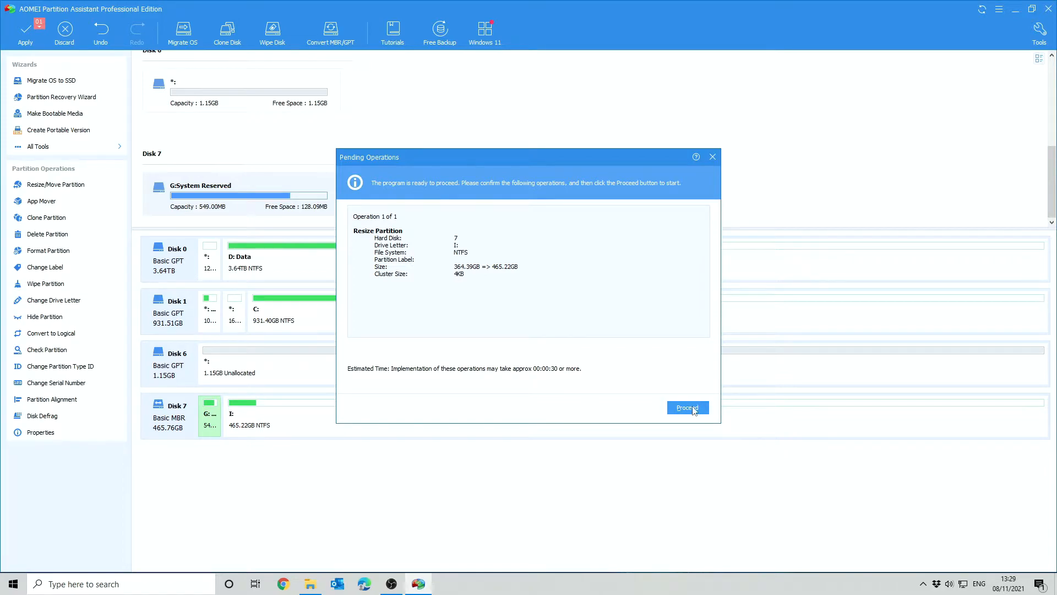
pyautogui.click(694, 409)
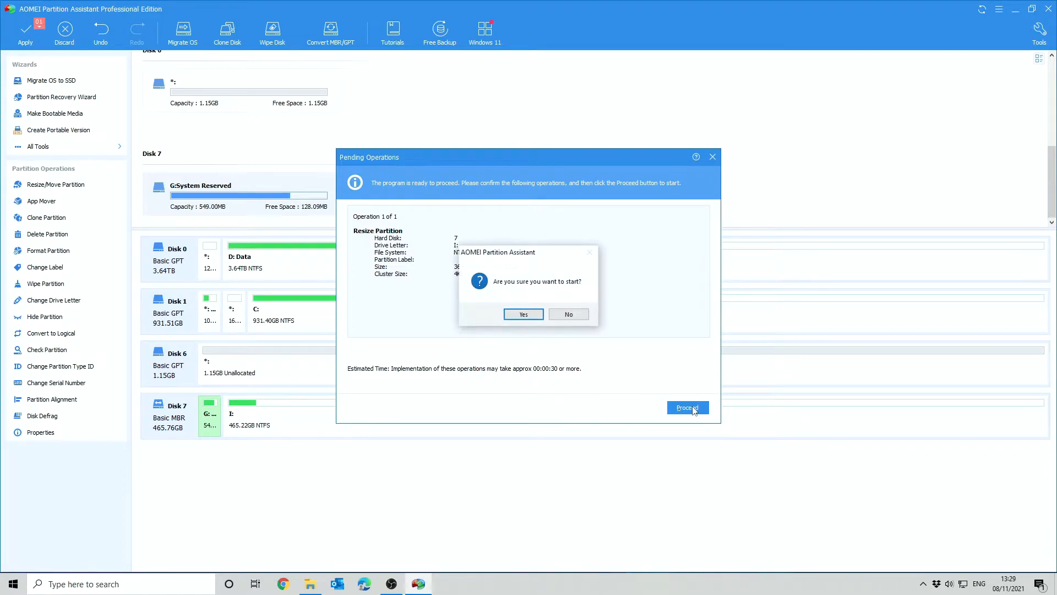
pyautogui.click(522, 319)
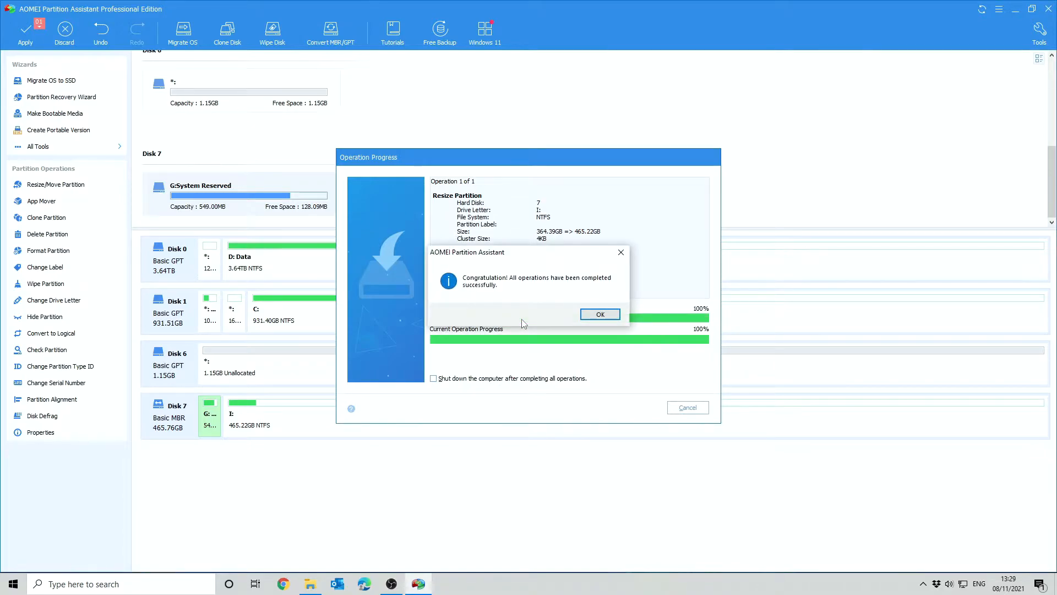
pyautogui.click(604, 315)
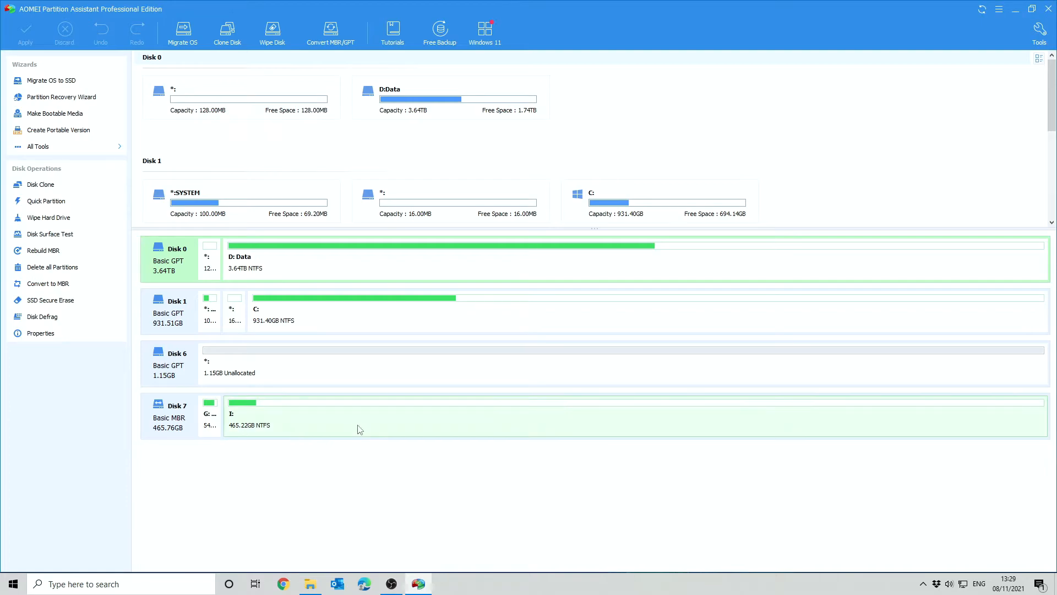
# Step: Examine Disk 7's layout, check the I: drive's contents through This PC in a new File Explorer window, and close the window
pyautogui.click(172, 418)
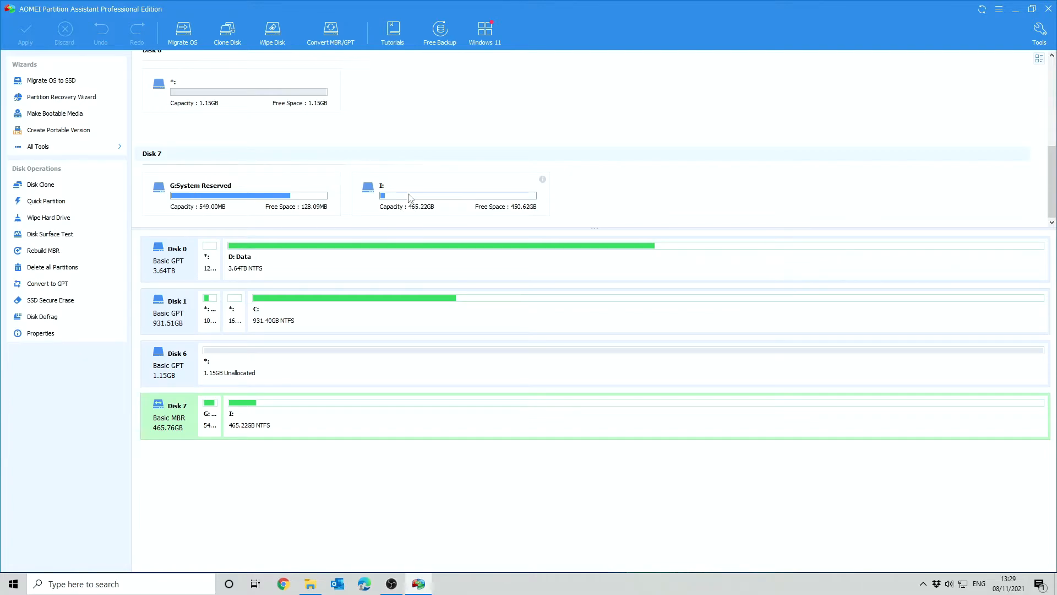
pyautogui.rightClick(313, 585)
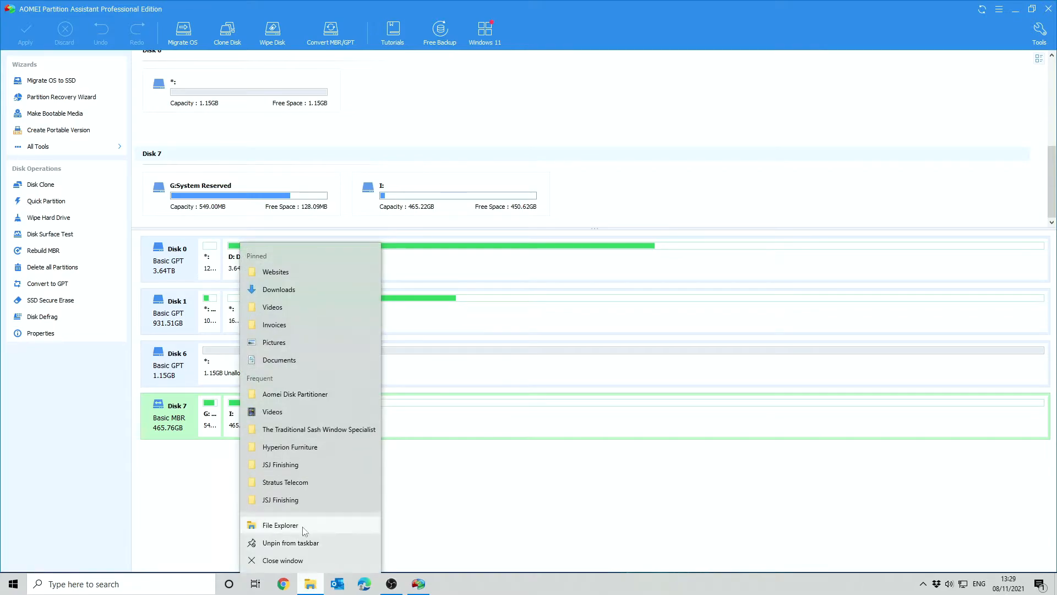
pyautogui.click(274, 524)
pyautogui.scroll(-8, 165, 353)
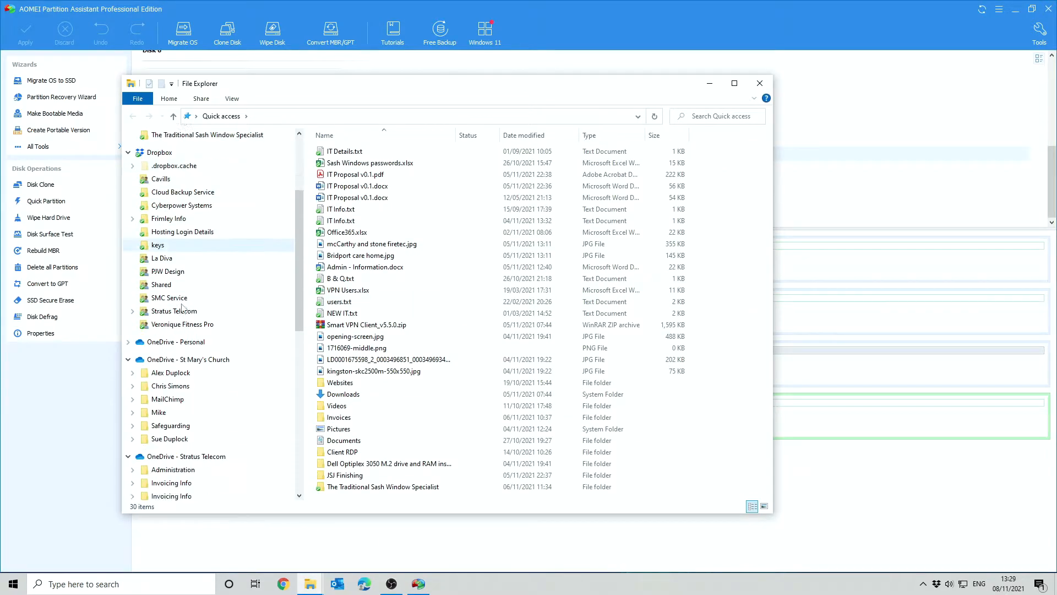
pyautogui.click(160, 369)
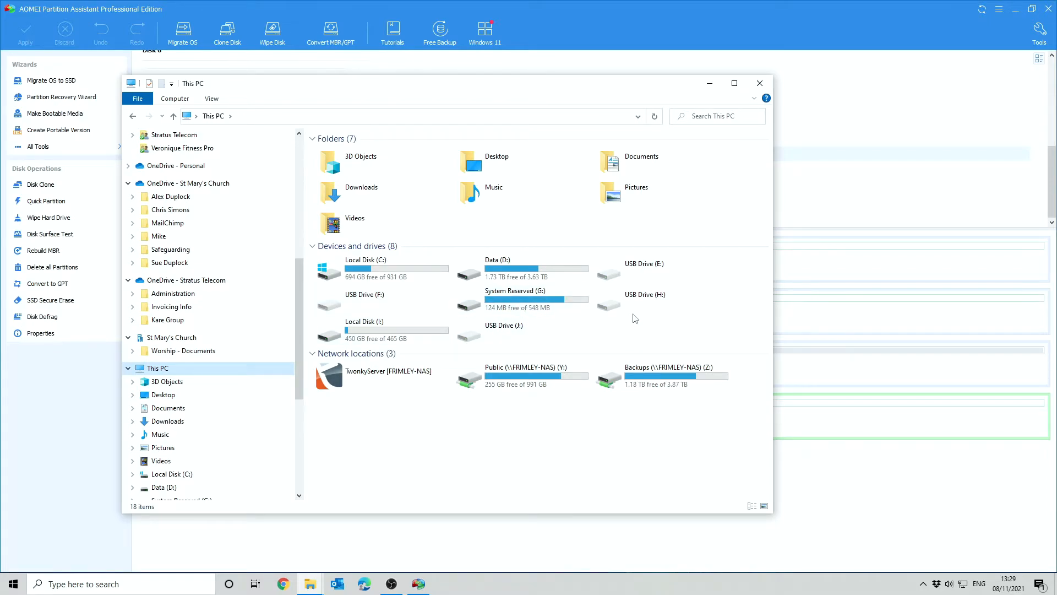
pyautogui.doubleClick(388, 329)
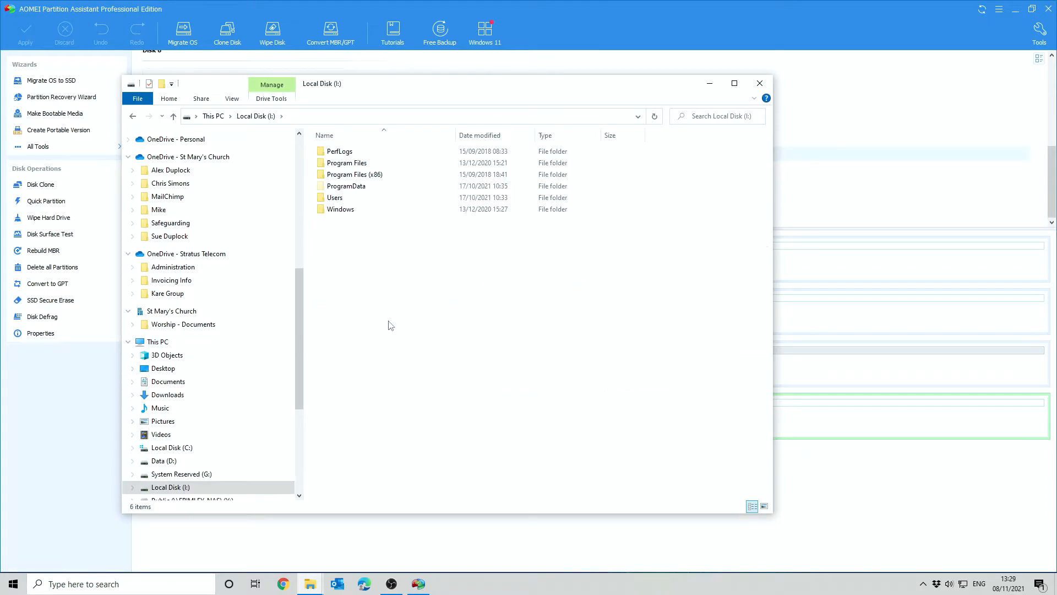
pyautogui.click(768, 86)
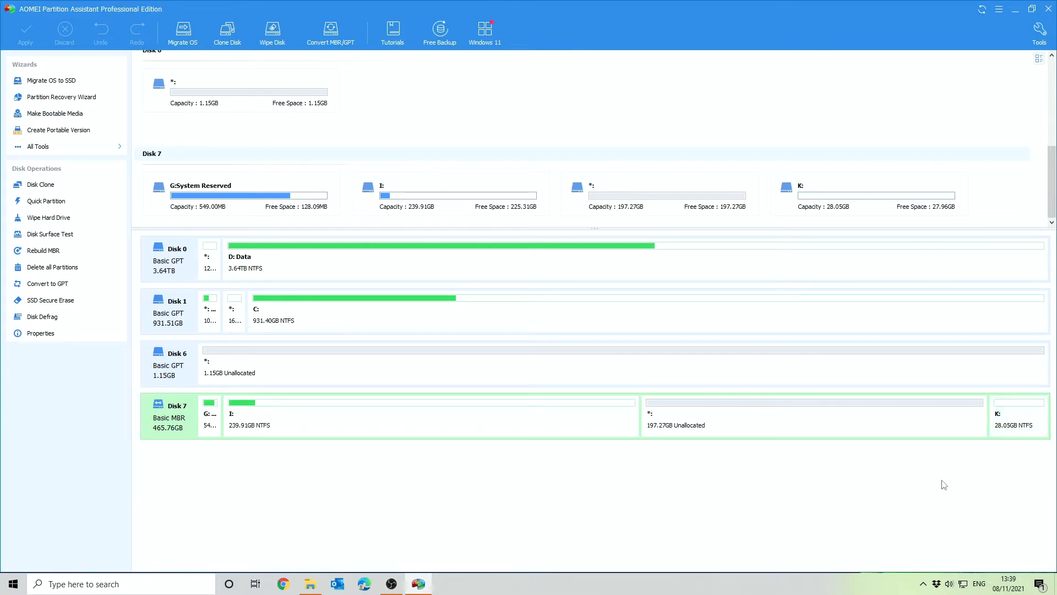
# Step: Move partition K: on Disk 7 to the beginning of the unallocated space that precedes it
pyautogui.rightClick(1020, 422)
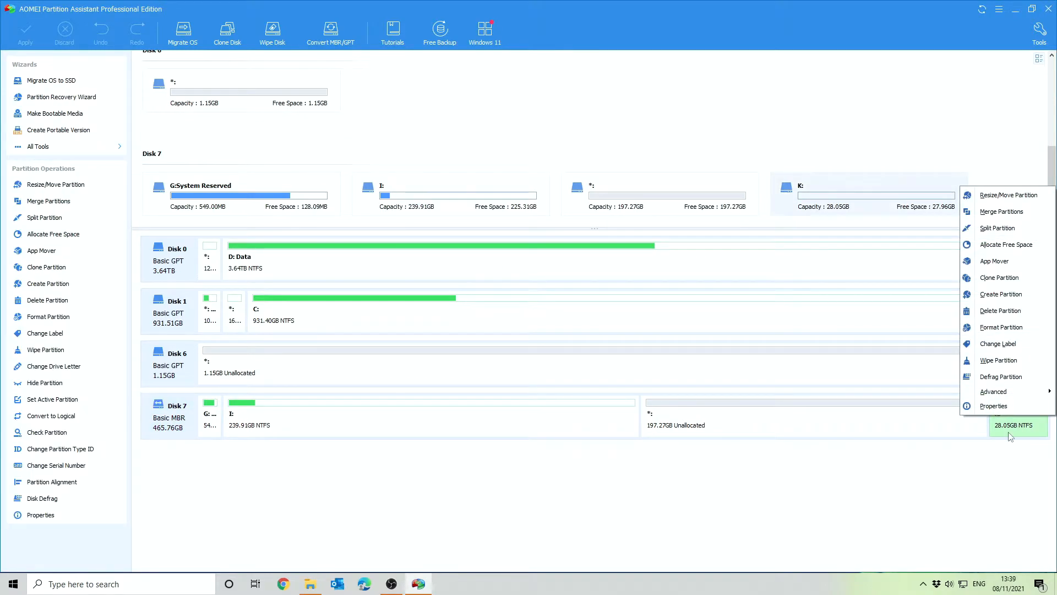
pyautogui.click(1007, 196)
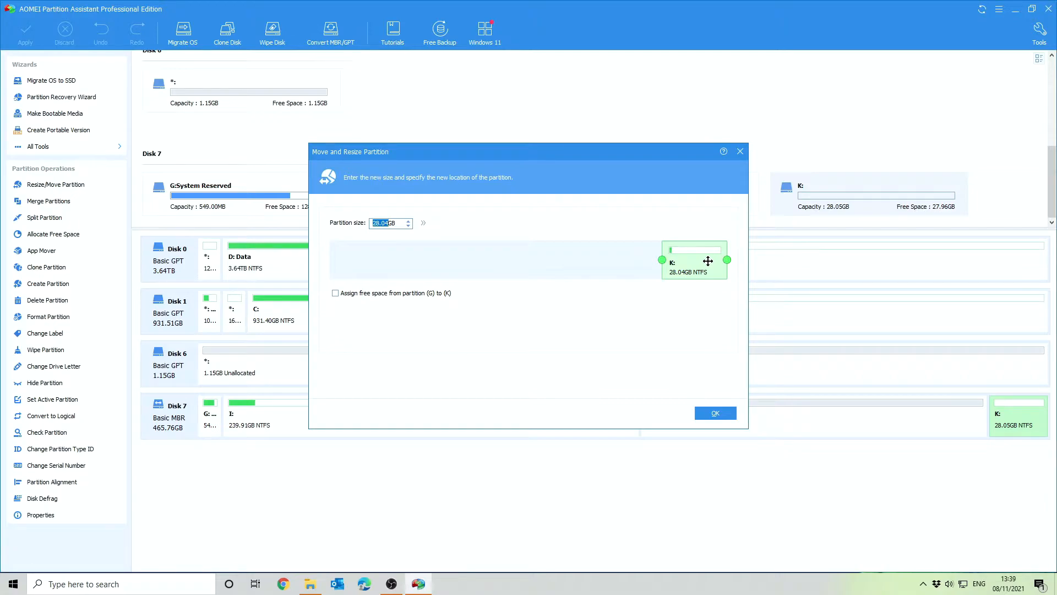
pyautogui.moveTo(707, 261); pyautogui.dragTo(349, 262)
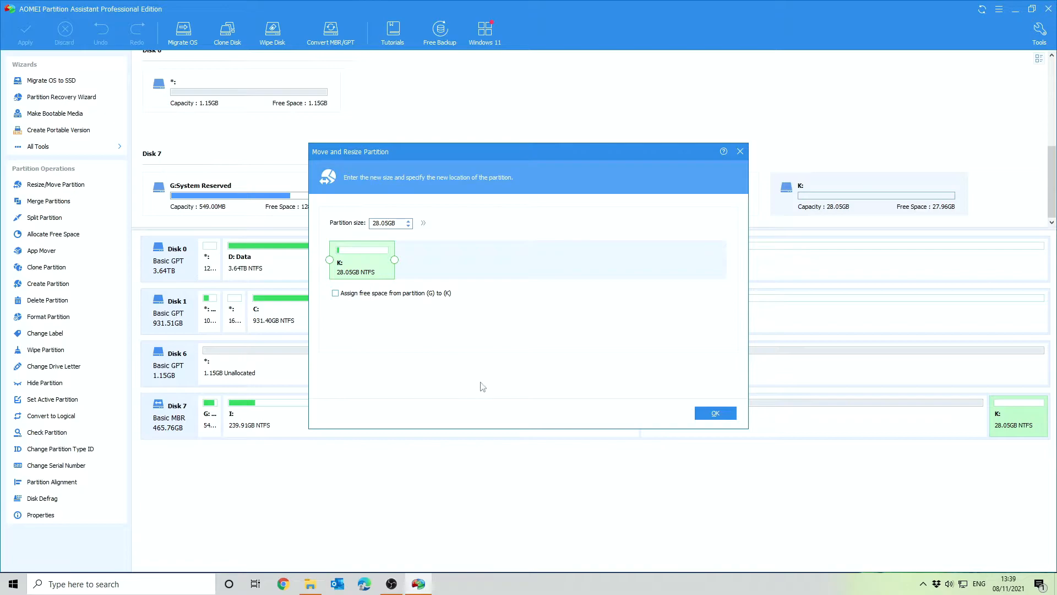
pyautogui.click(716, 414)
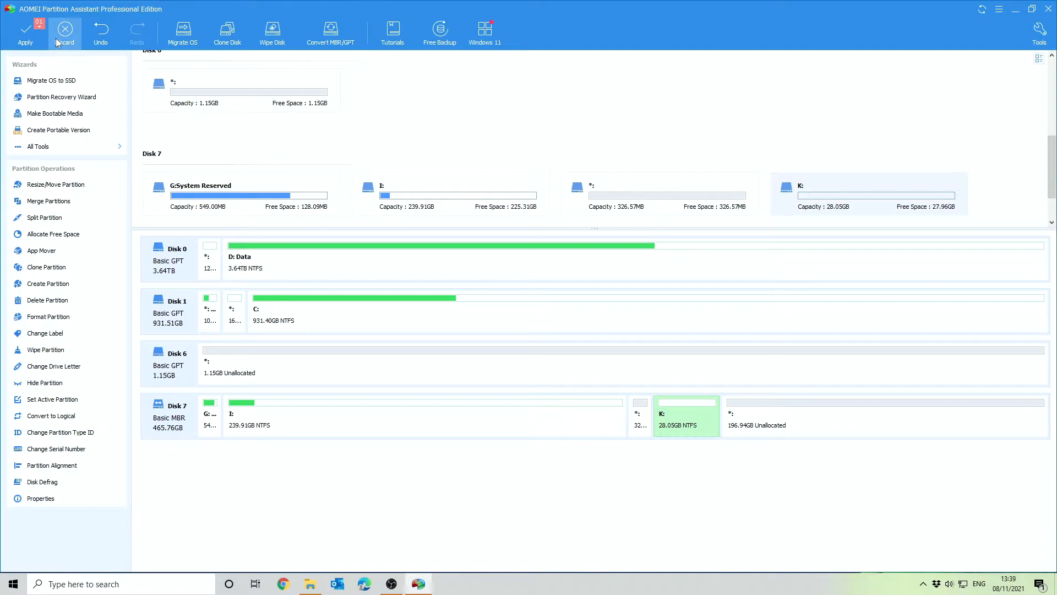
# Step: Merge the small unallocated space between I: and K: on Disk 7 into partition K:
pyautogui.click(639, 423)
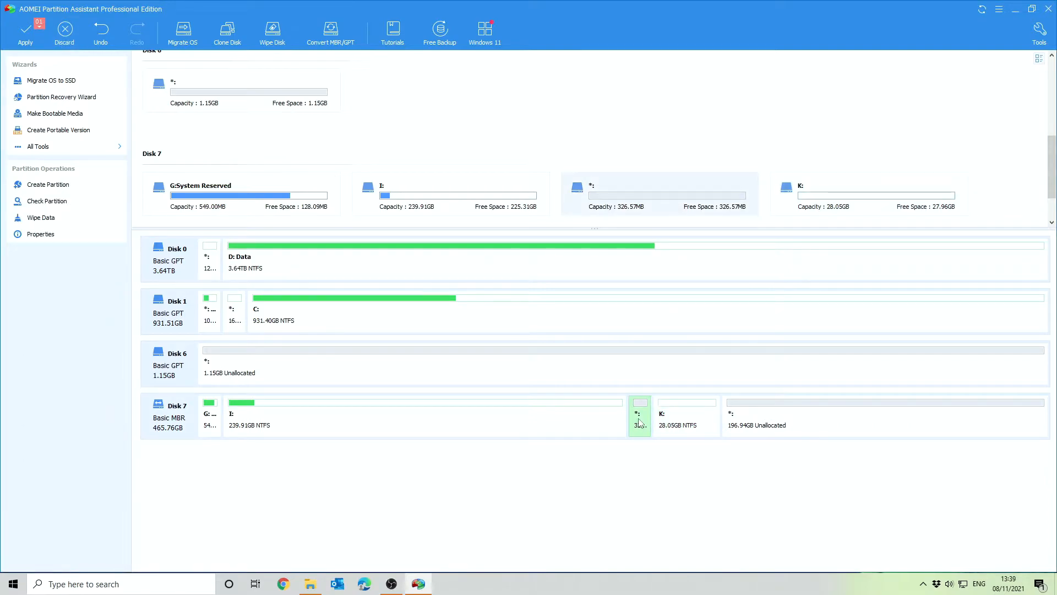
pyautogui.rightClick(639, 423)
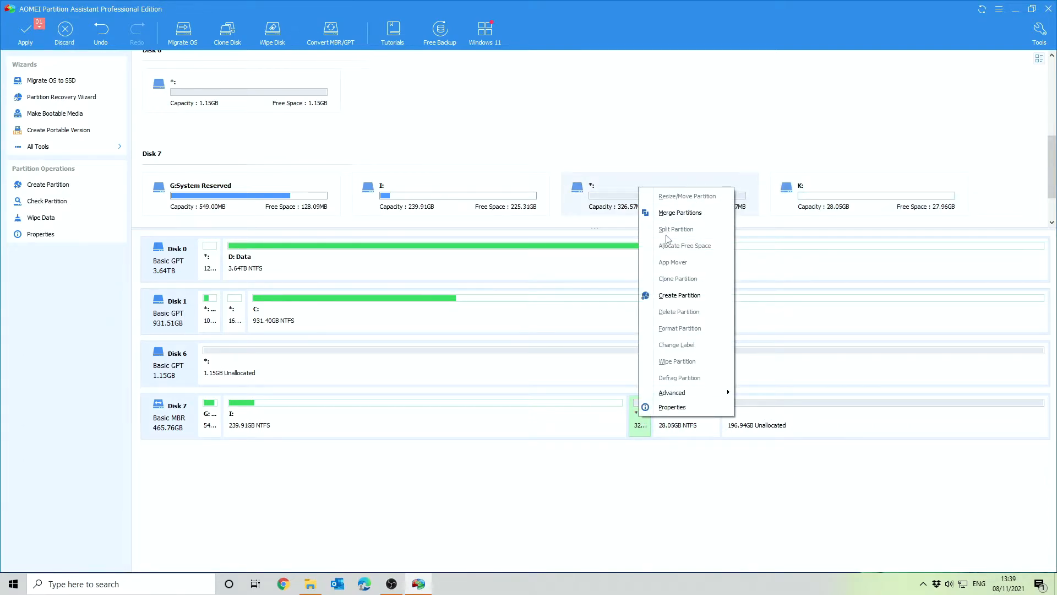
pyautogui.click(673, 214)
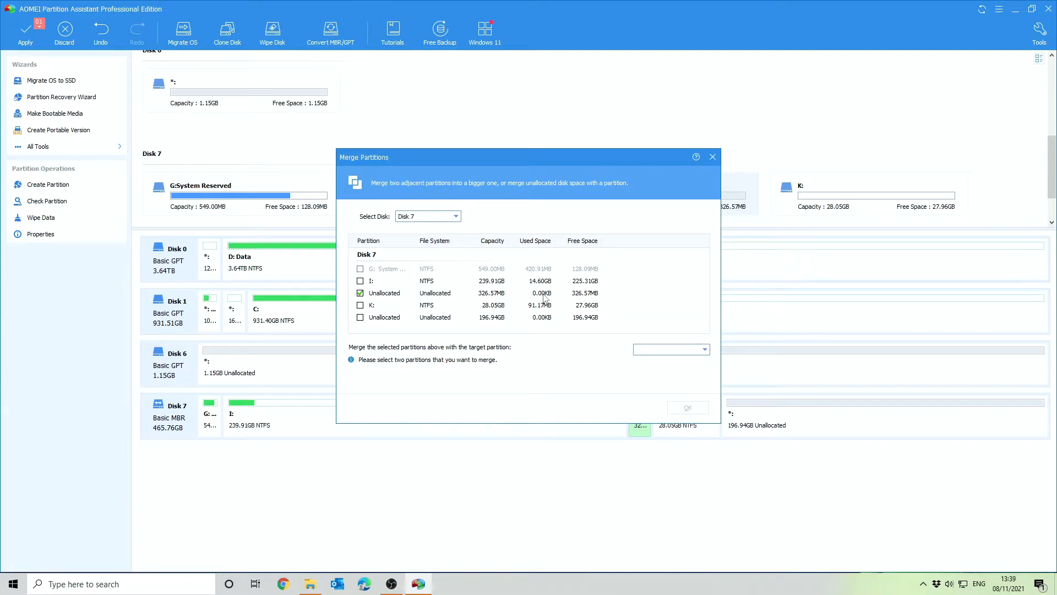
pyautogui.click(361, 305)
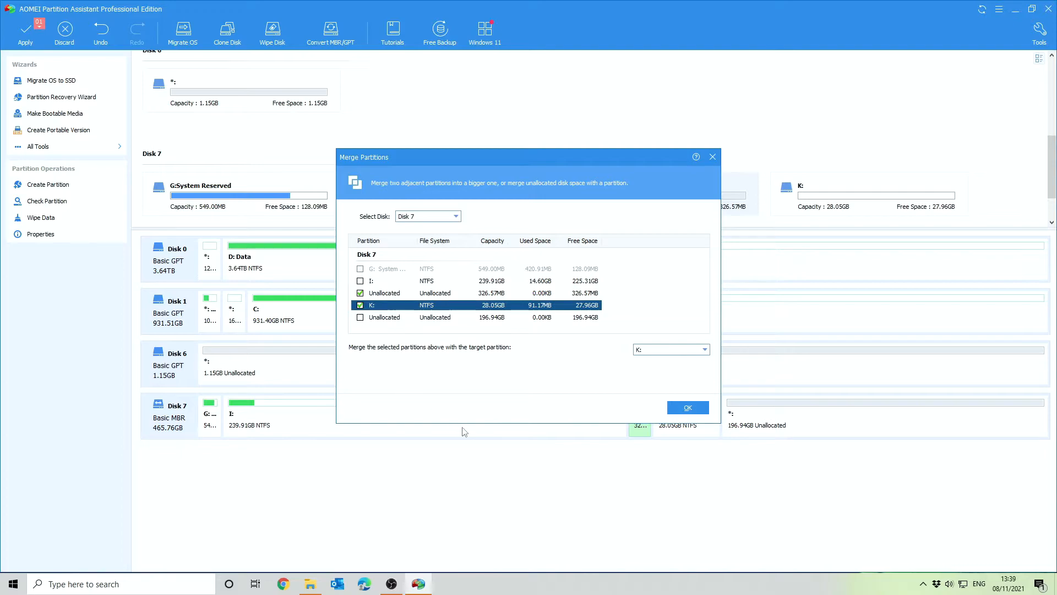
pyautogui.moveTo(633, 160); pyautogui.dragTo(670, 59)
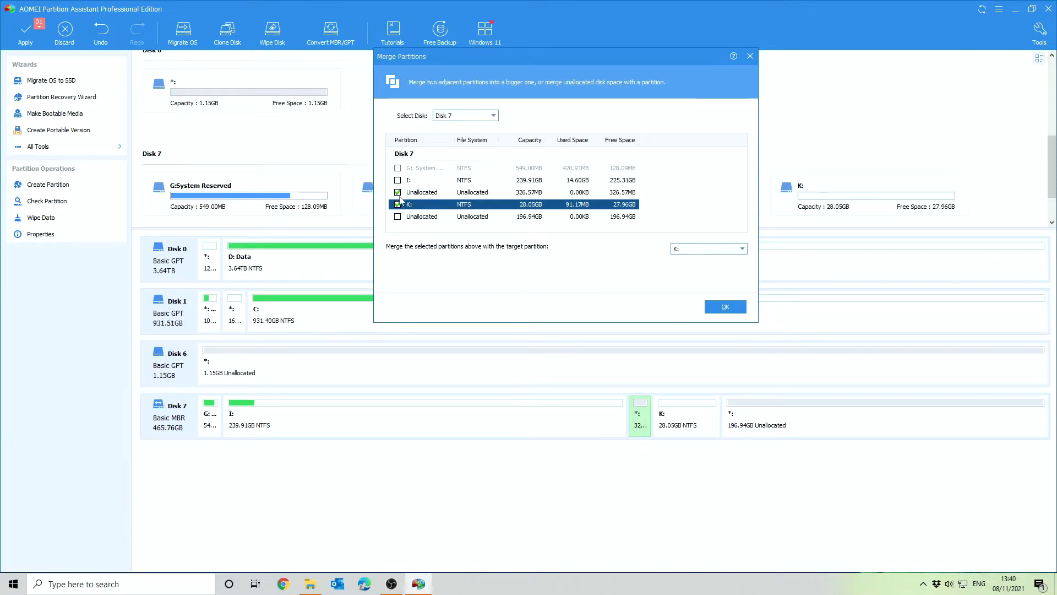
pyautogui.click(725, 307)
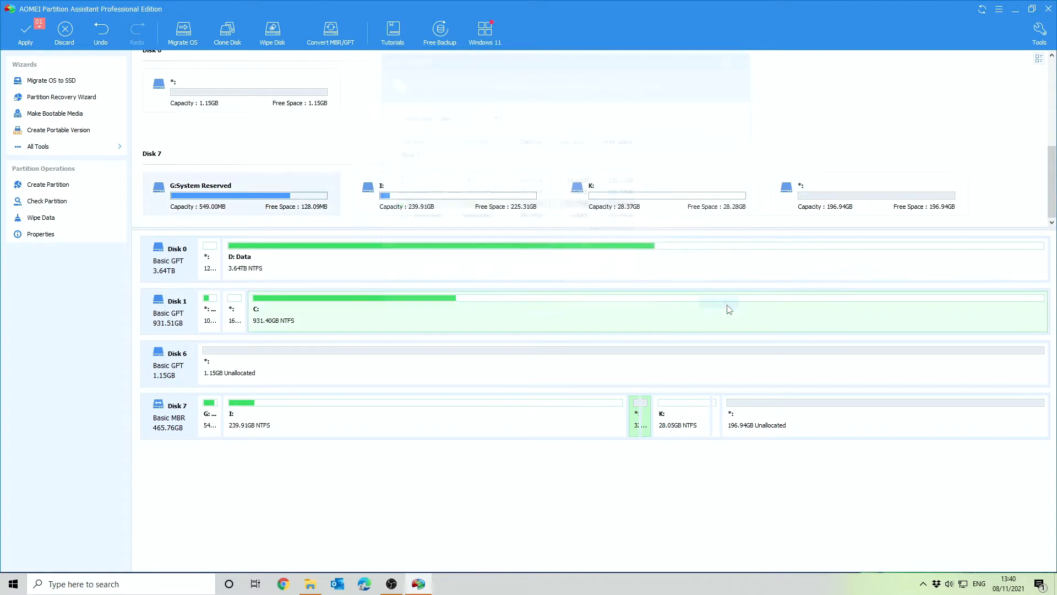
# Step: Apply the three pending move and resize operations on partition K:, declining the Dropbox backup offer and dismissing the completion notice
pyautogui.click(39, 31)
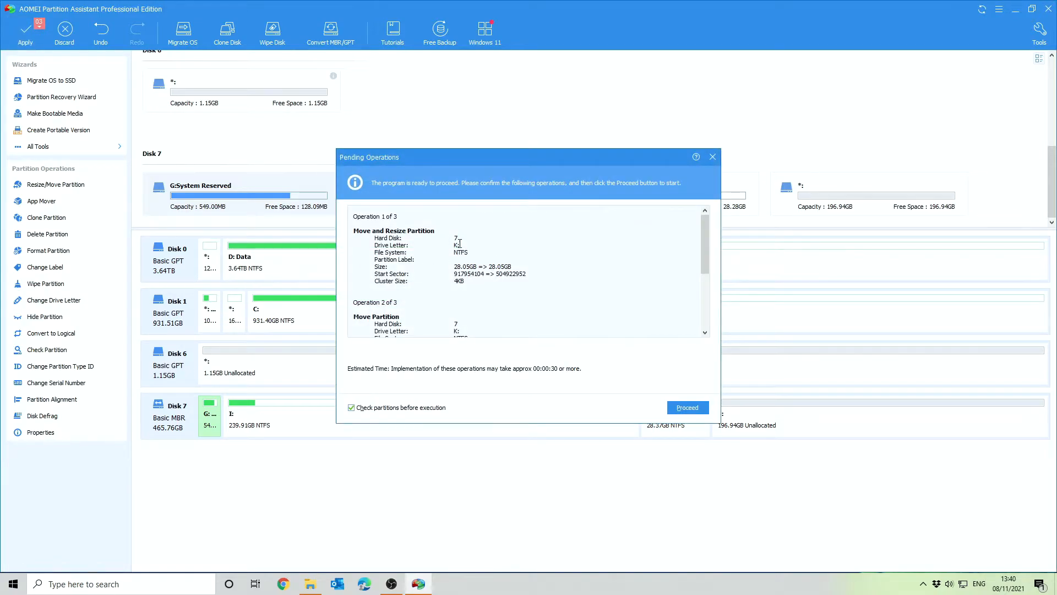
pyautogui.scroll(-3, 708, 255)
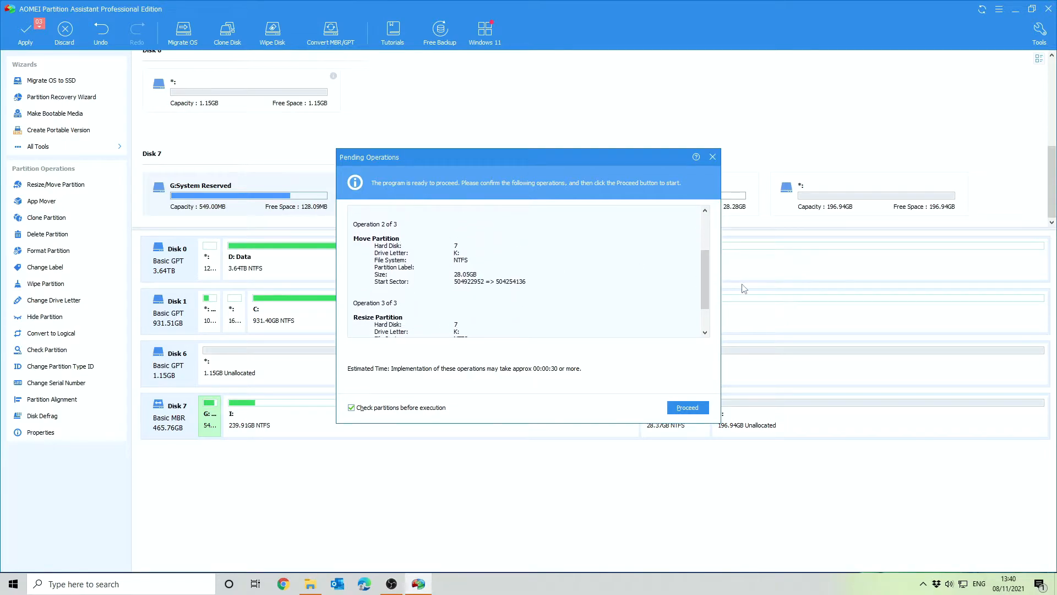
pyautogui.moveTo(703, 266); pyautogui.dragTo(705, 304)
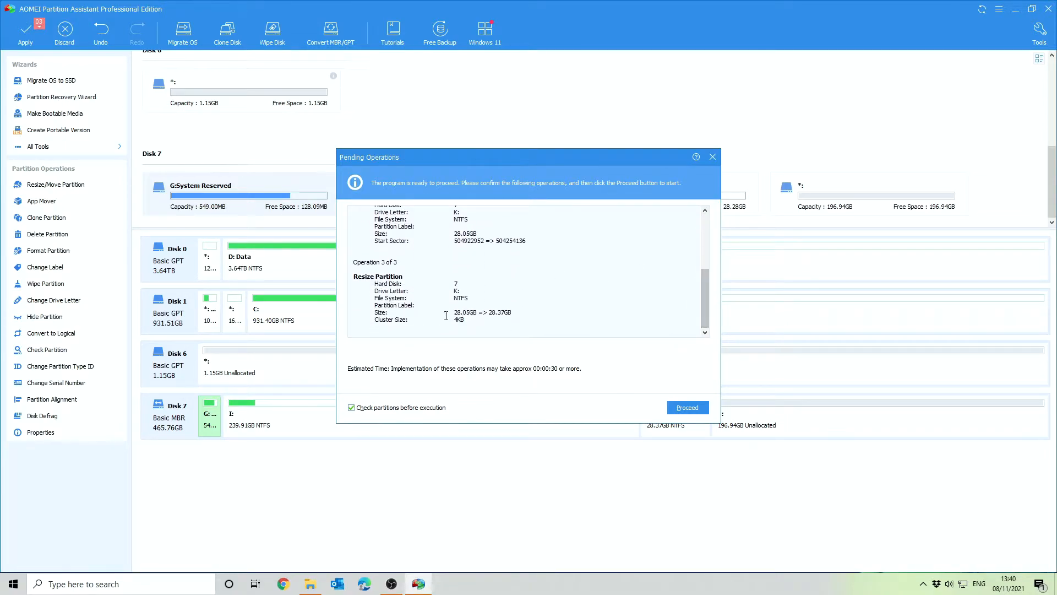
pyautogui.click(687, 408)
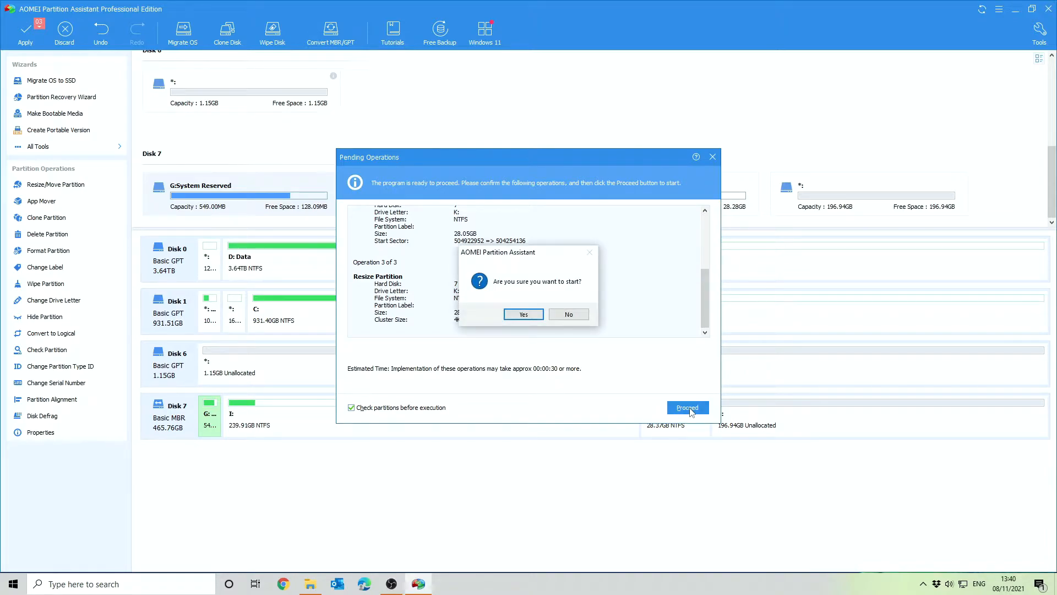
pyautogui.click(526, 316)
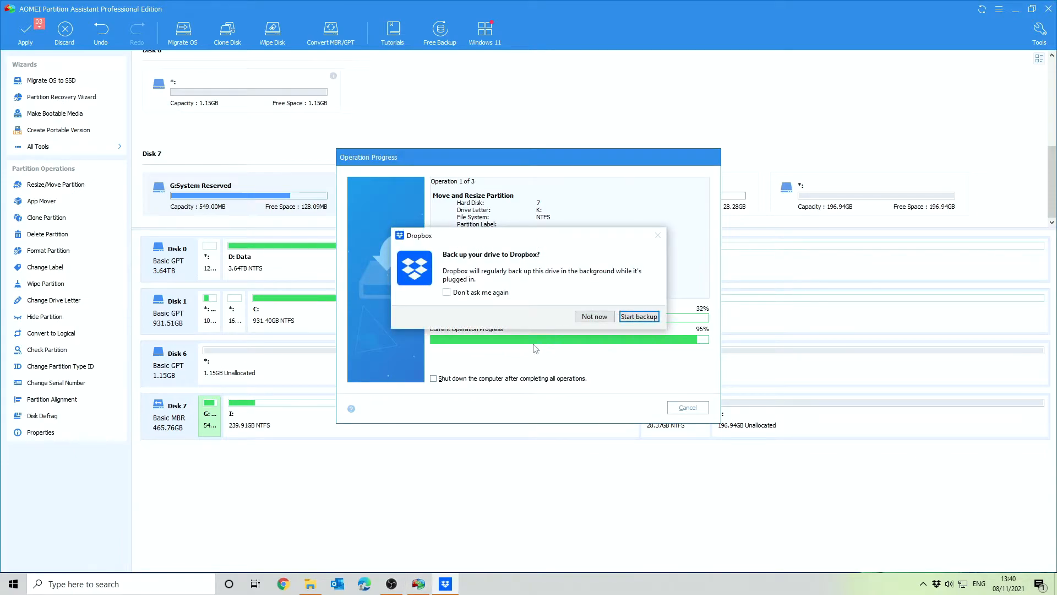
pyautogui.click(600, 318)
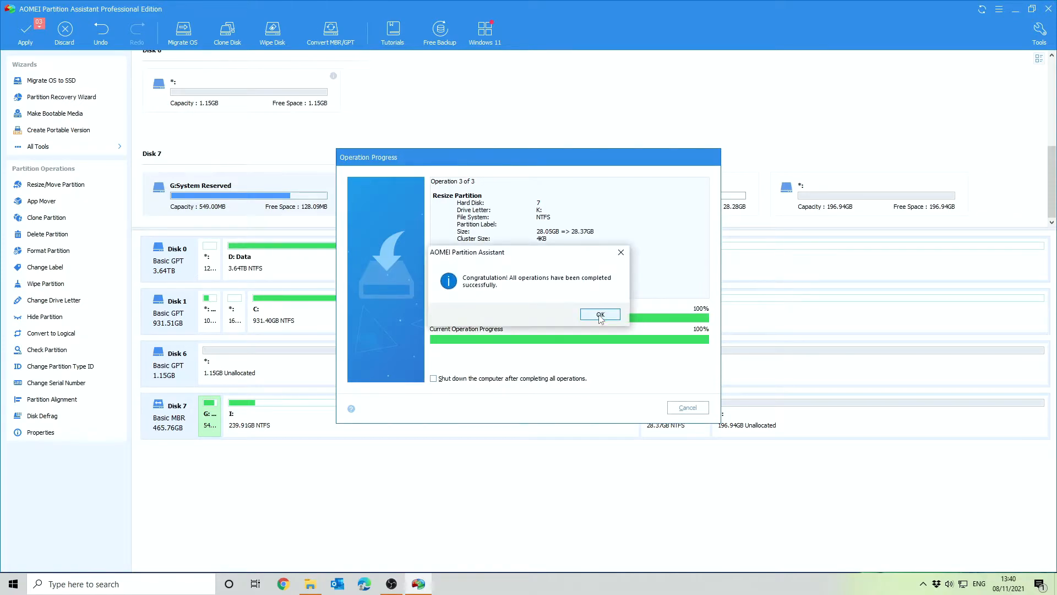
pyautogui.click(600, 314)
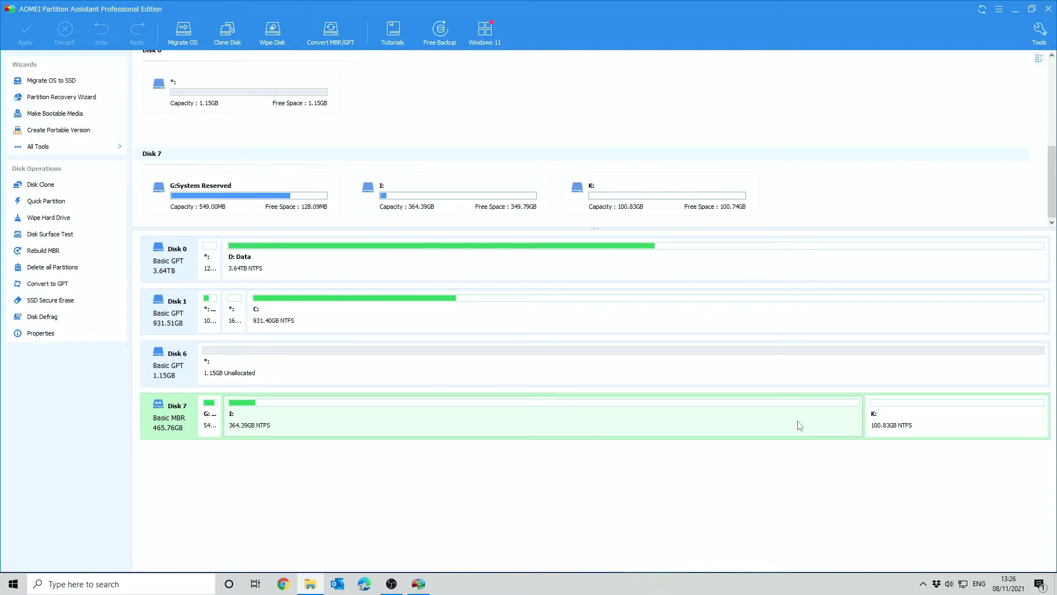
# Step: Queue deletion of the 100.83 GB partition K: on Disk 7, using the quick option without wiping data
pyautogui.click(869, 424)
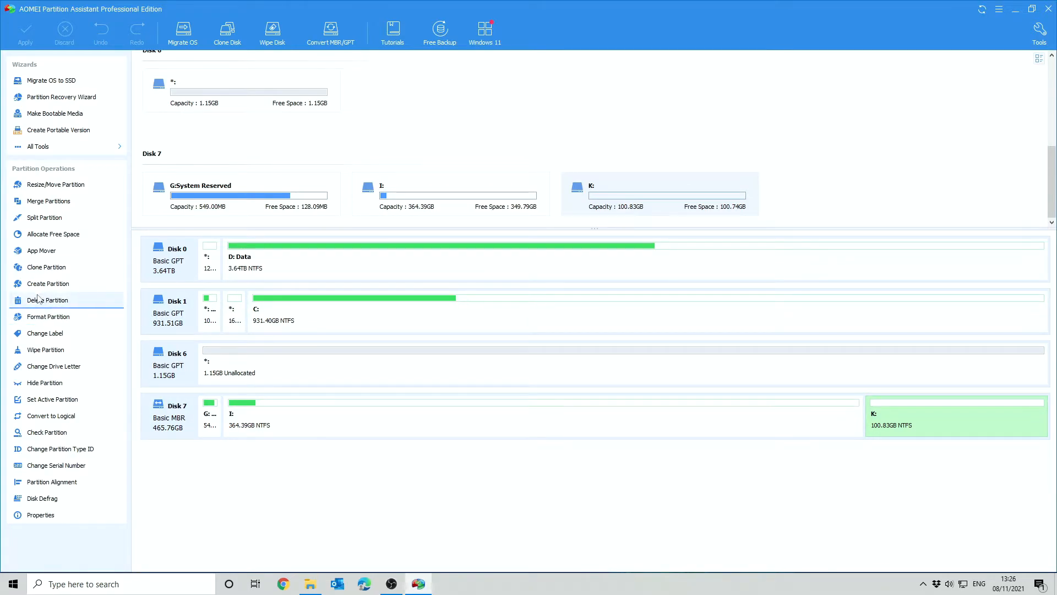
pyautogui.rightClick(909, 425)
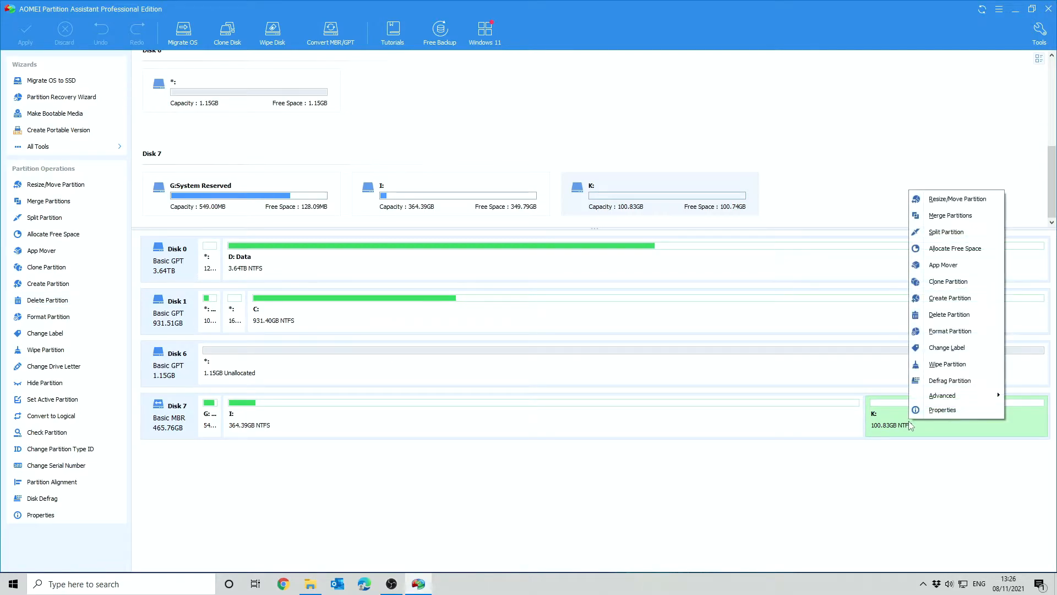
pyautogui.click(949, 315)
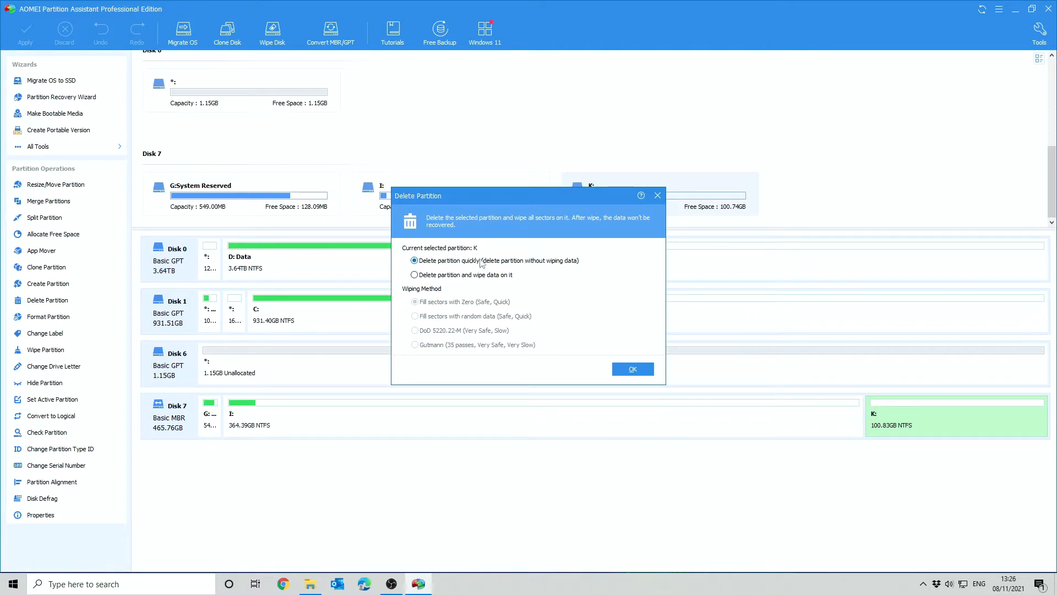
pyautogui.click(414, 275)
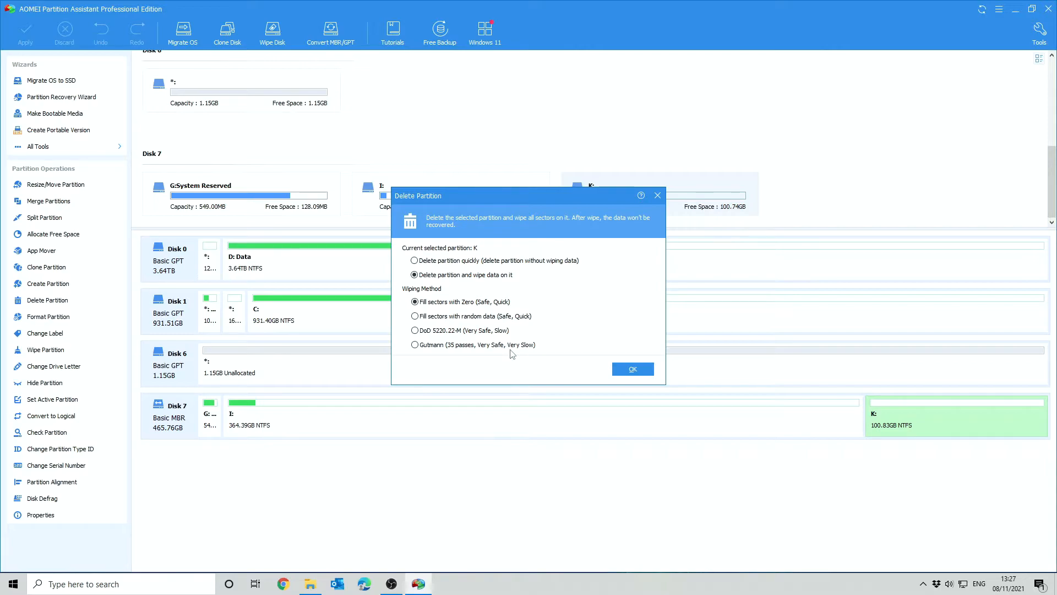
pyautogui.click(414, 261)
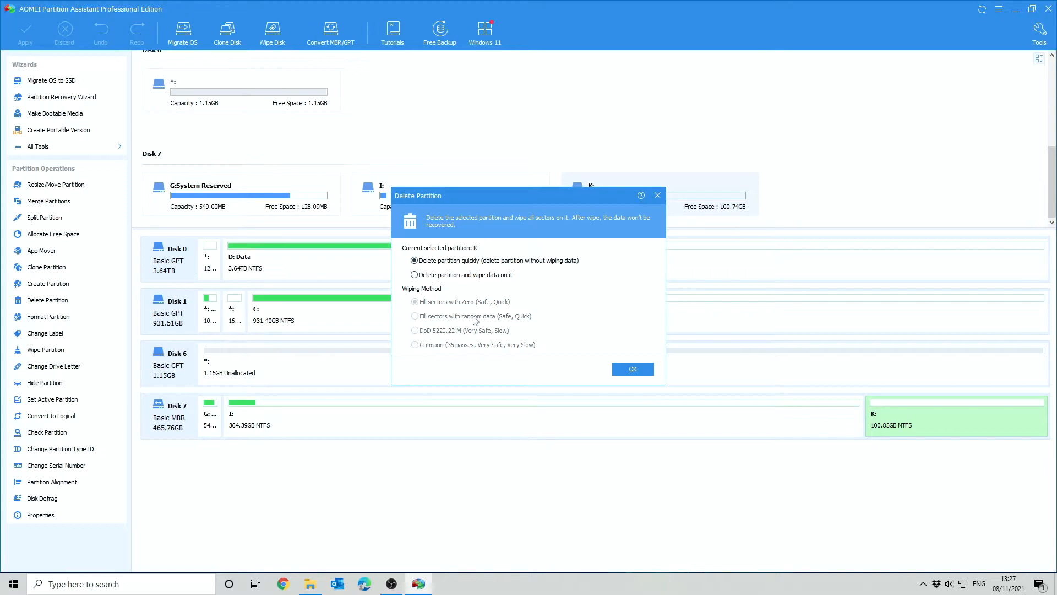
pyautogui.click(632, 370)
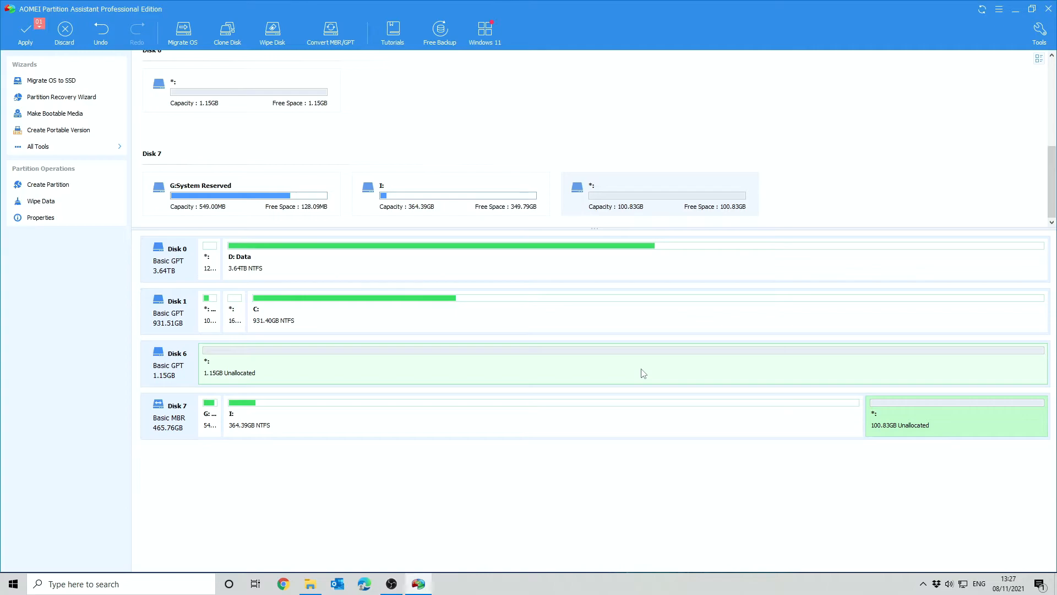
# Step: Apply the pending deletion of partition K: and dismiss the completion notice
pyautogui.click(26, 42)
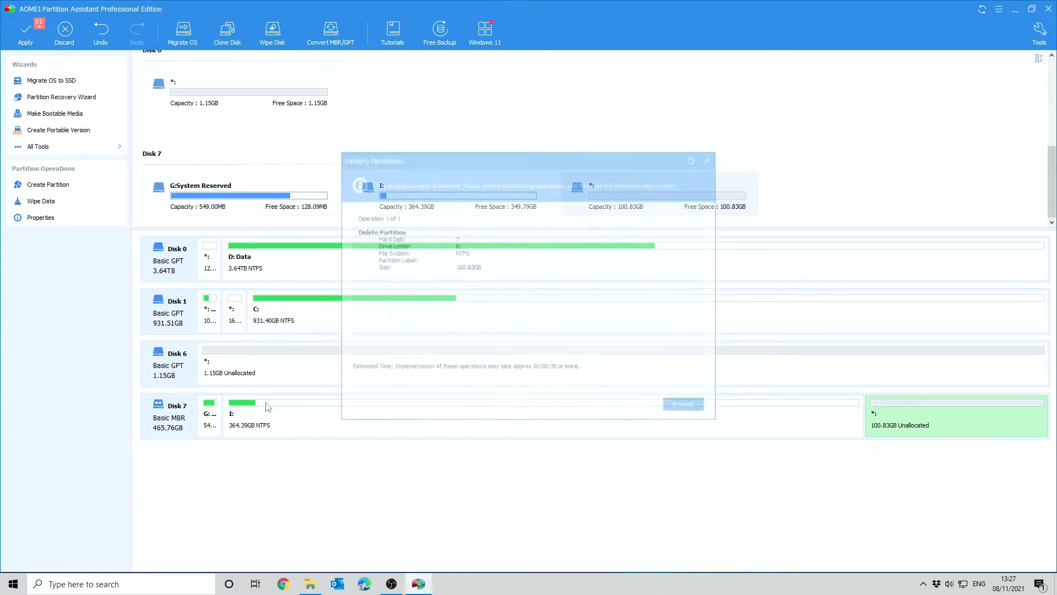
pyautogui.click(695, 408)
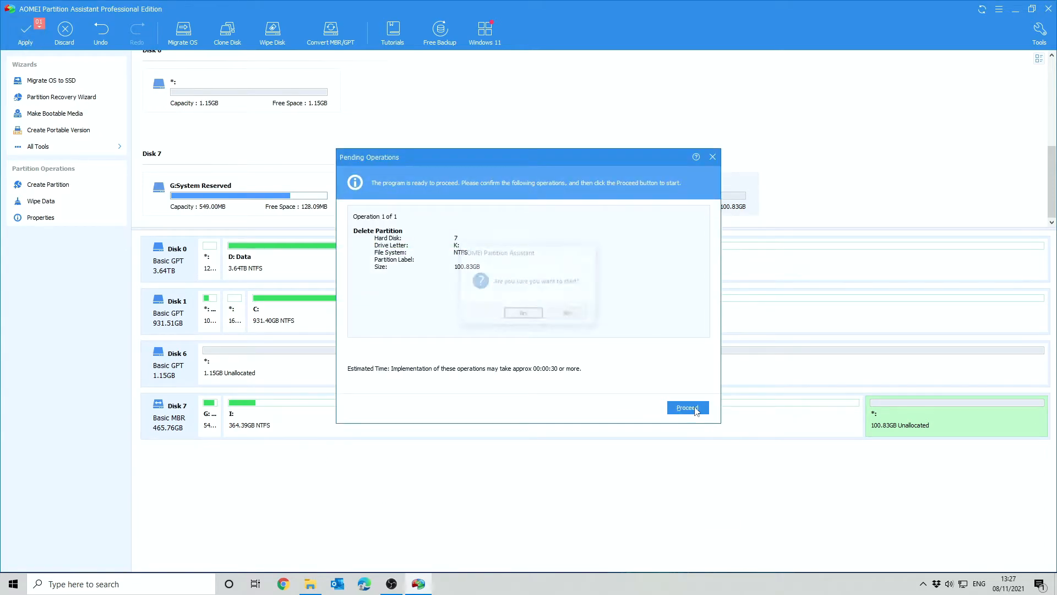
pyautogui.click(523, 314)
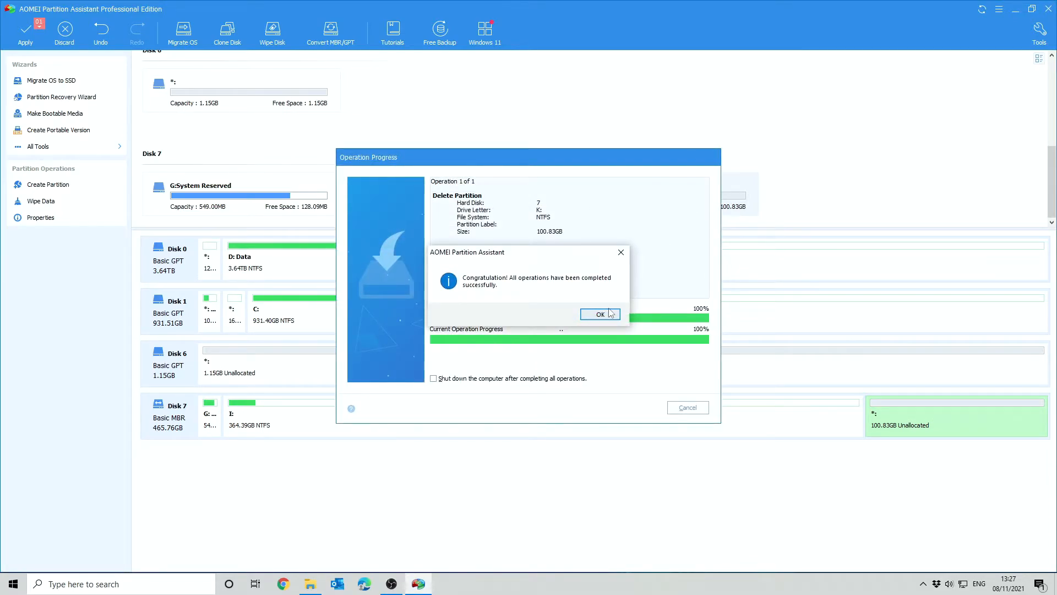
pyautogui.click(599, 314)
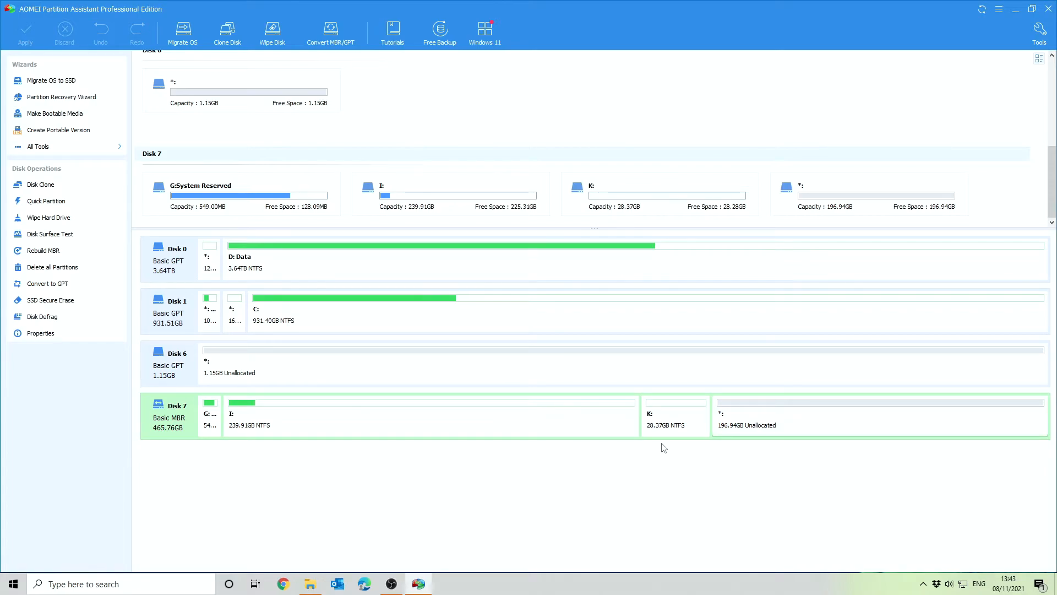
# Step: Queue a wipe of the 28.37 GB partition K: on Disk 7, filling its sectors with zero
pyautogui.click(693, 418)
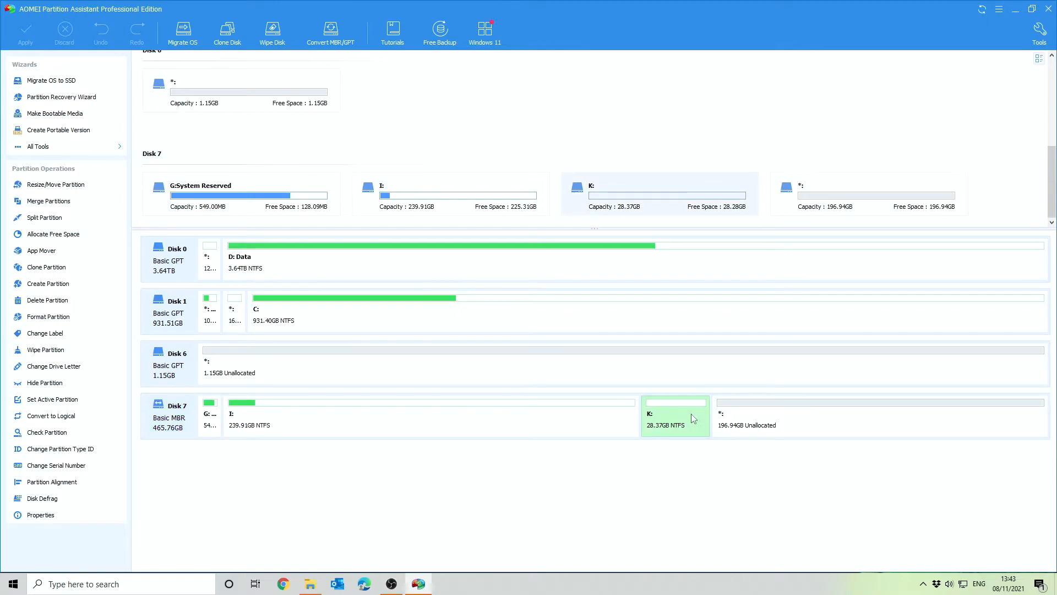
pyautogui.rightClick(661, 419)
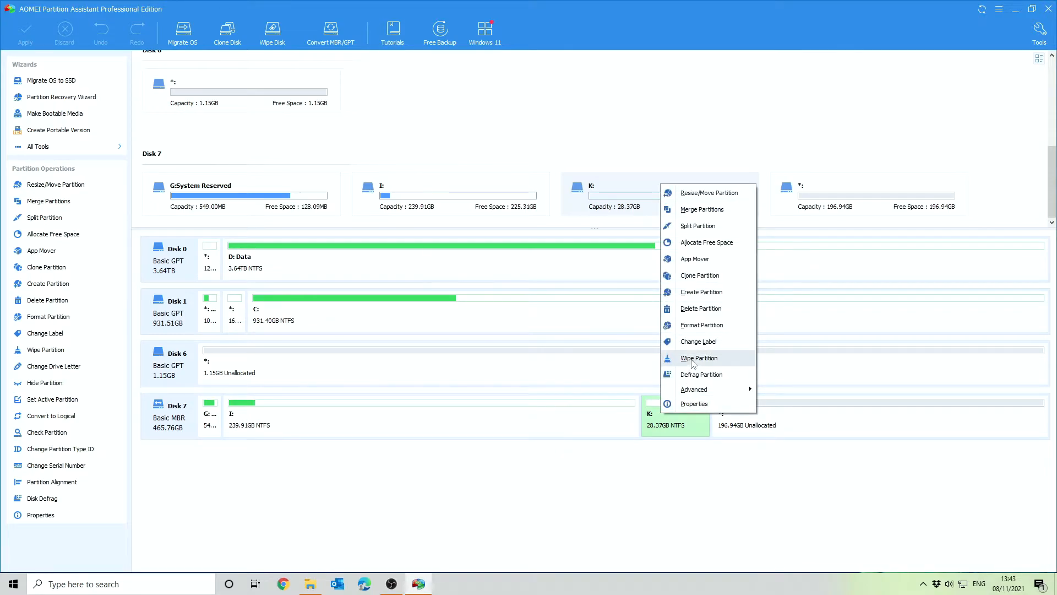
pyautogui.click(693, 358)
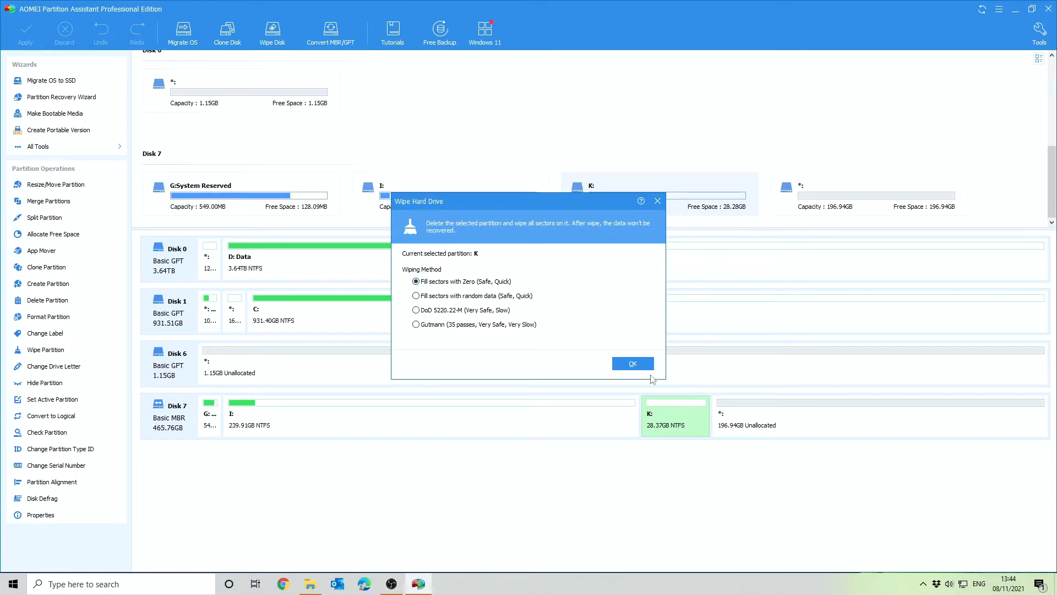
pyautogui.click(633, 366)
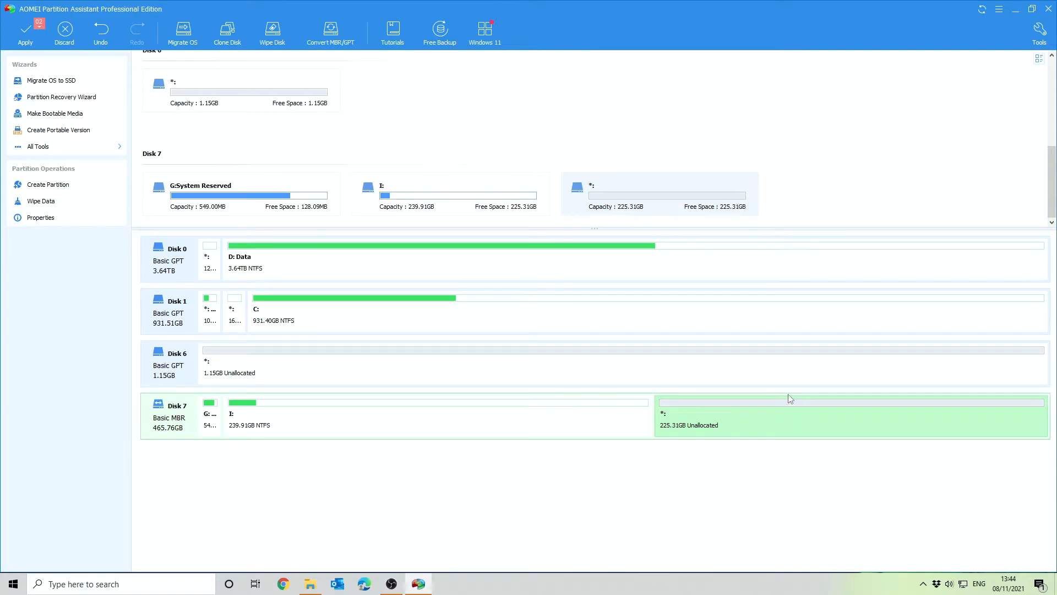
# Step: Apply the pending wipe and deletion of partition K:, then close the completion notice
pyautogui.click(40, 32)
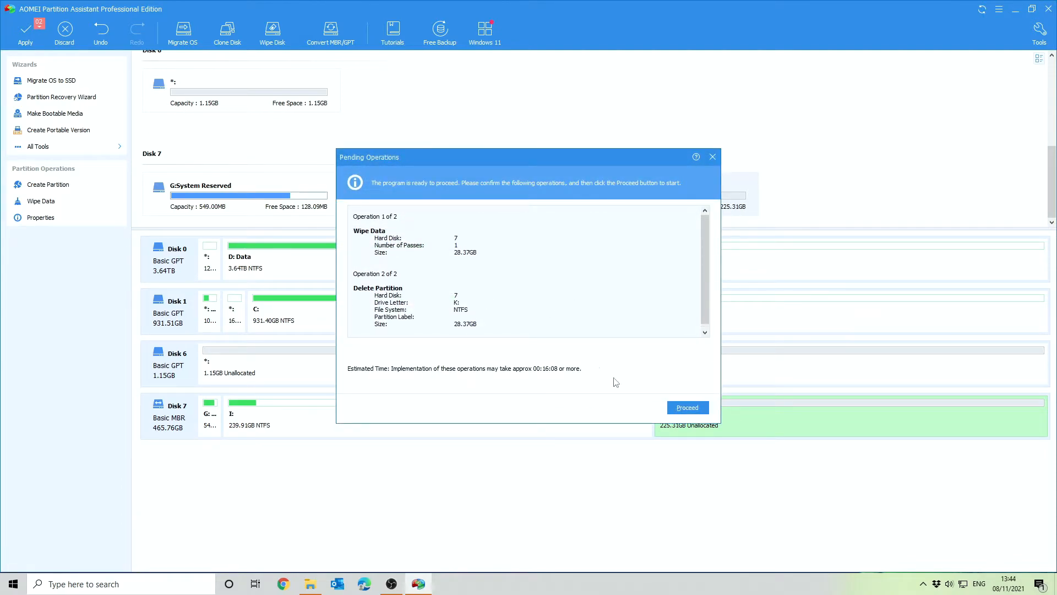
pyautogui.click(698, 411)
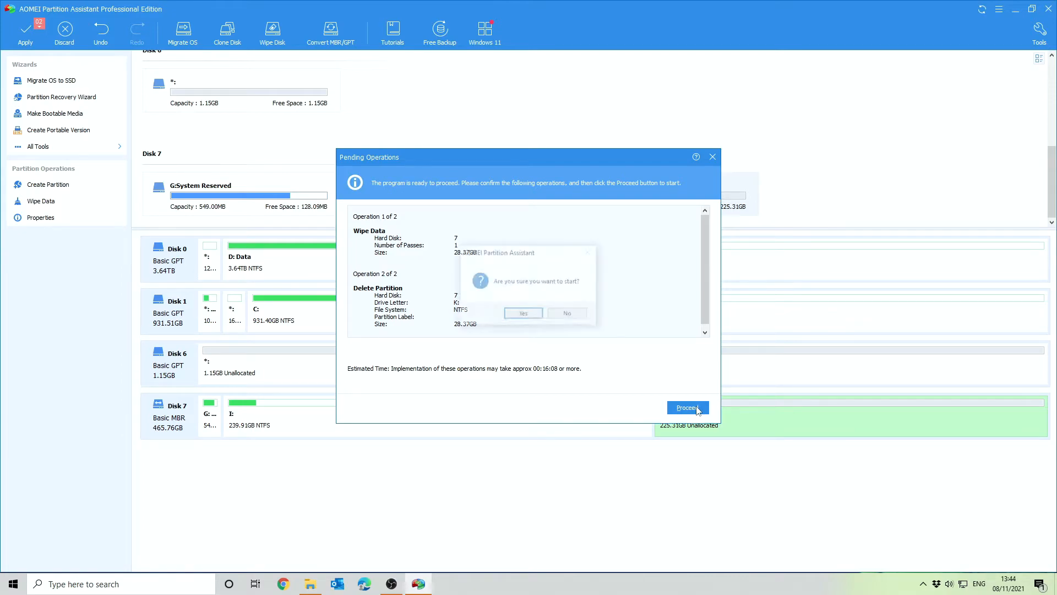
pyautogui.click(524, 314)
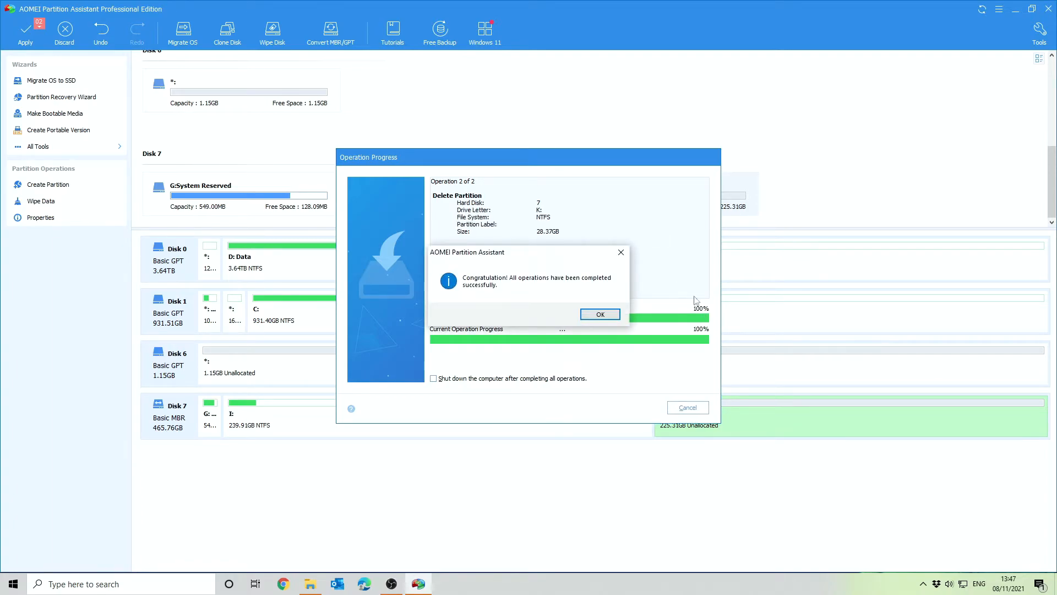
pyautogui.click(606, 315)
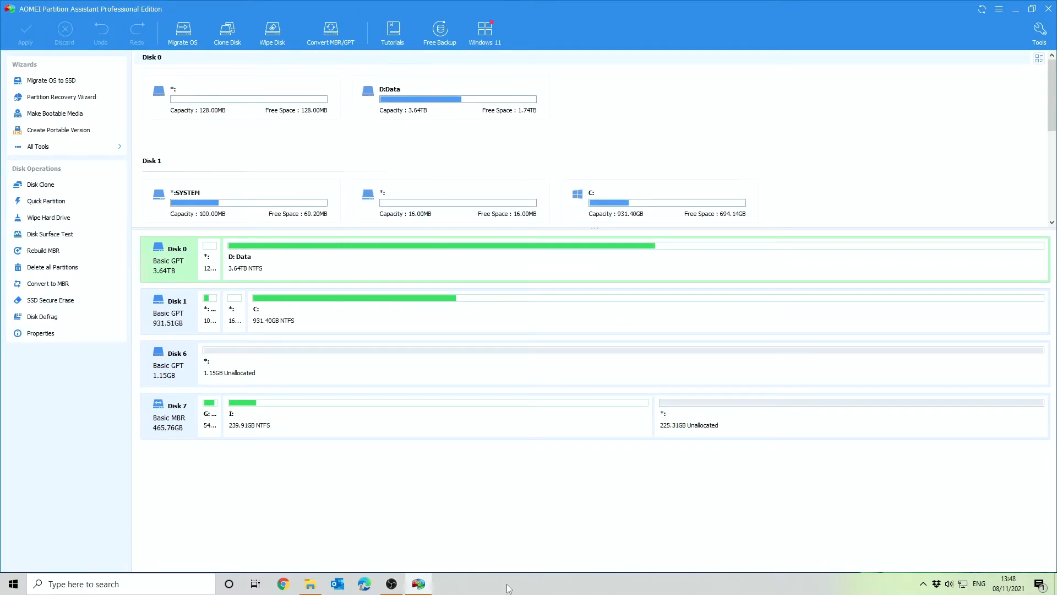
# Step: Examine Disk 7's layout and check the available drives under This PC in a new File Explorer window
pyautogui.click(168, 434)
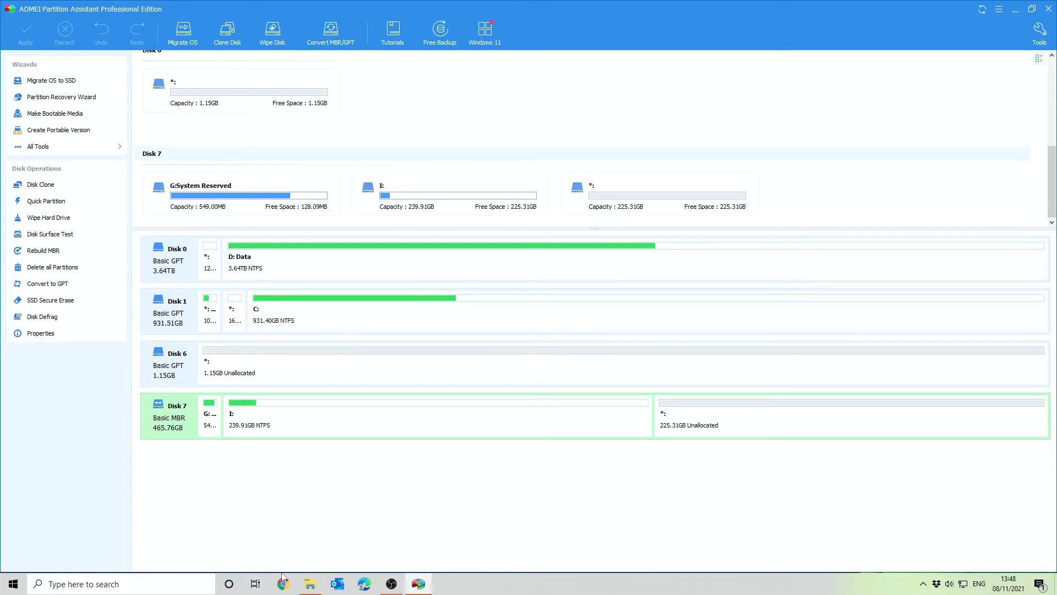
pyautogui.click(337, 585)
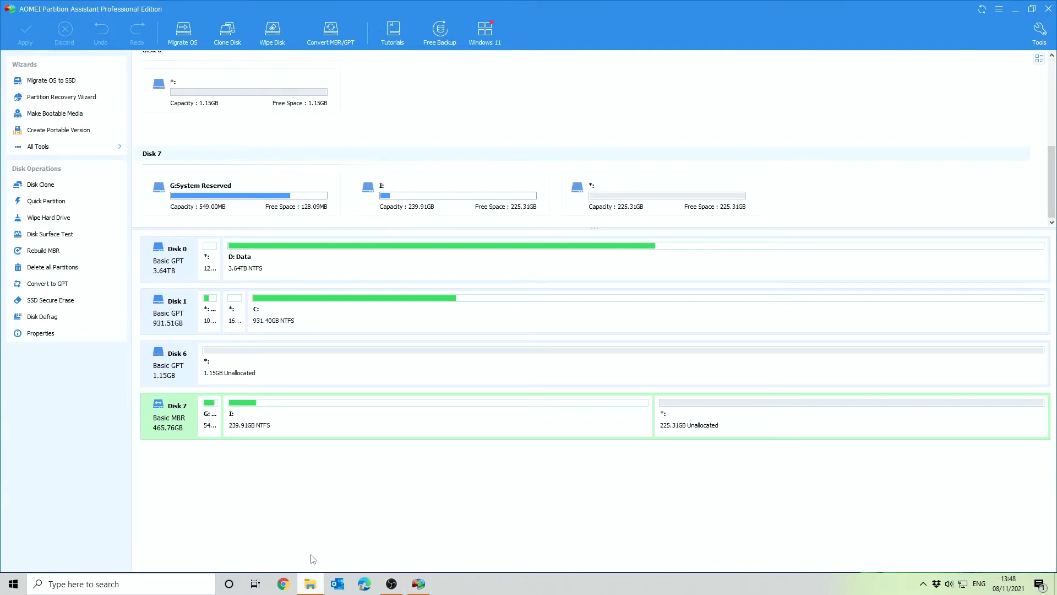
pyautogui.rightClick(310, 584)
pyautogui.click(304, 524)
pyautogui.scroll(-10, 246, 386)
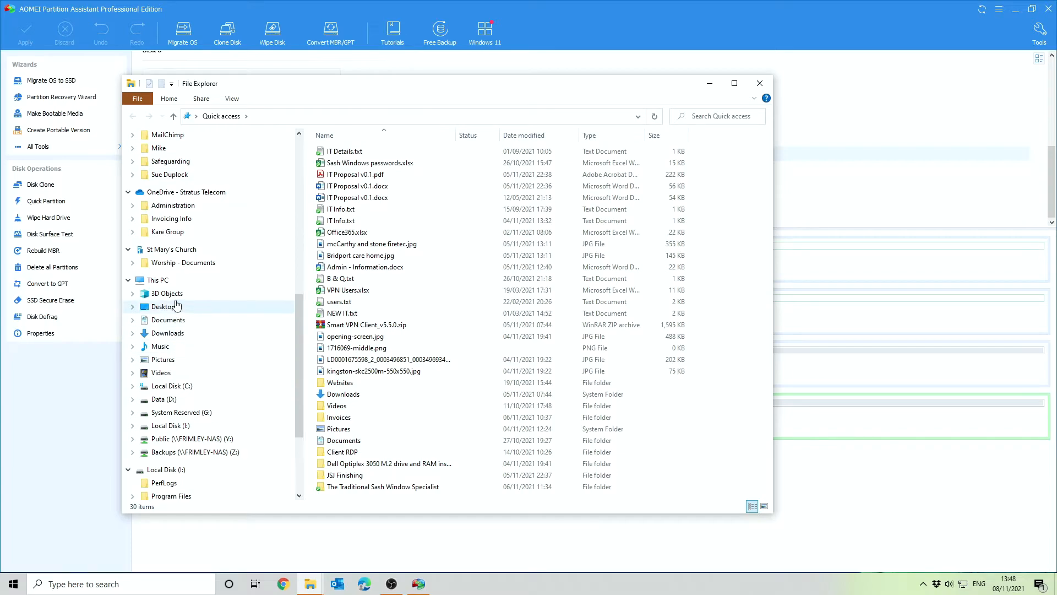
pyautogui.click(158, 280)
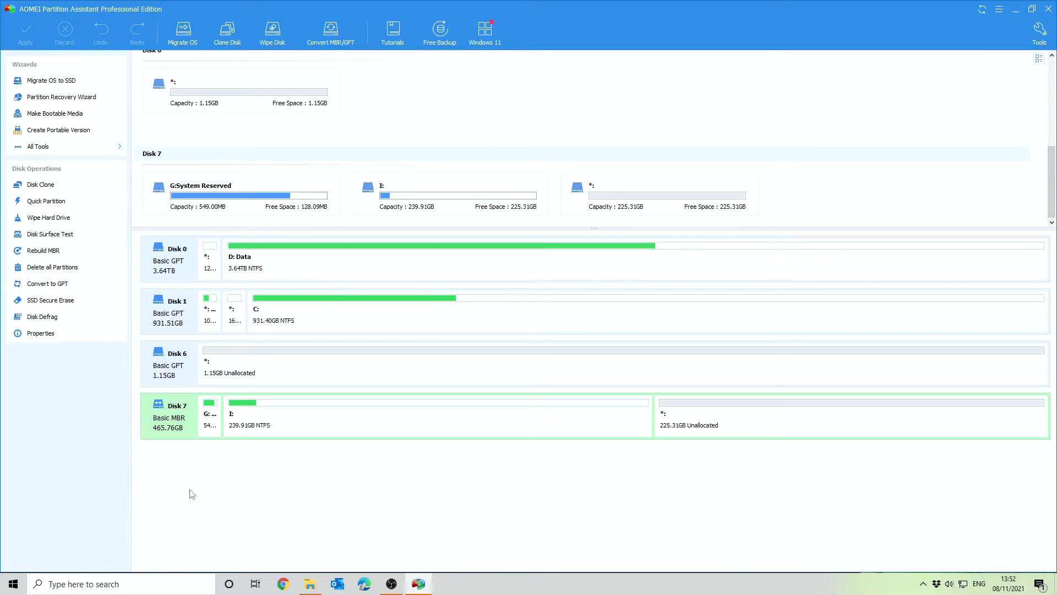
# Step: View Disk 7's general properties and its detailed SMART health attributes
pyautogui.rightClick(176, 422)
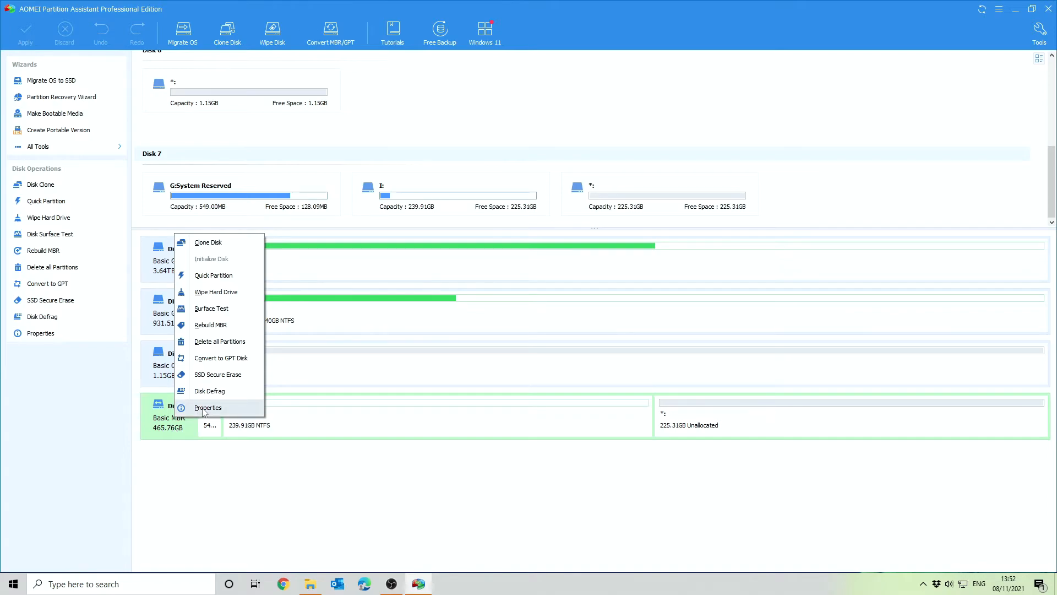
pyautogui.click(221, 533)
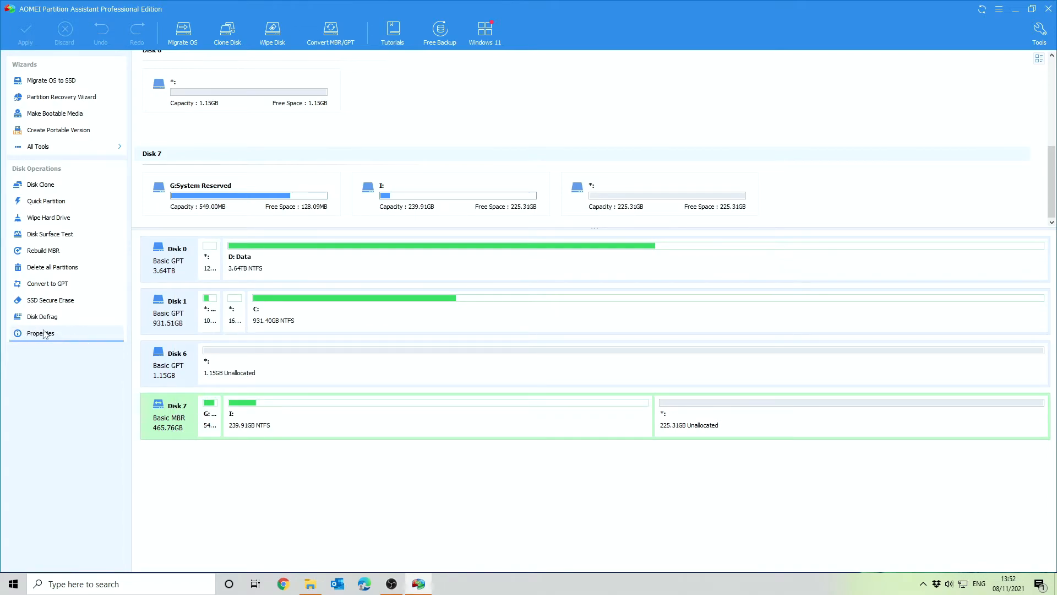
pyautogui.rightClick(169, 408)
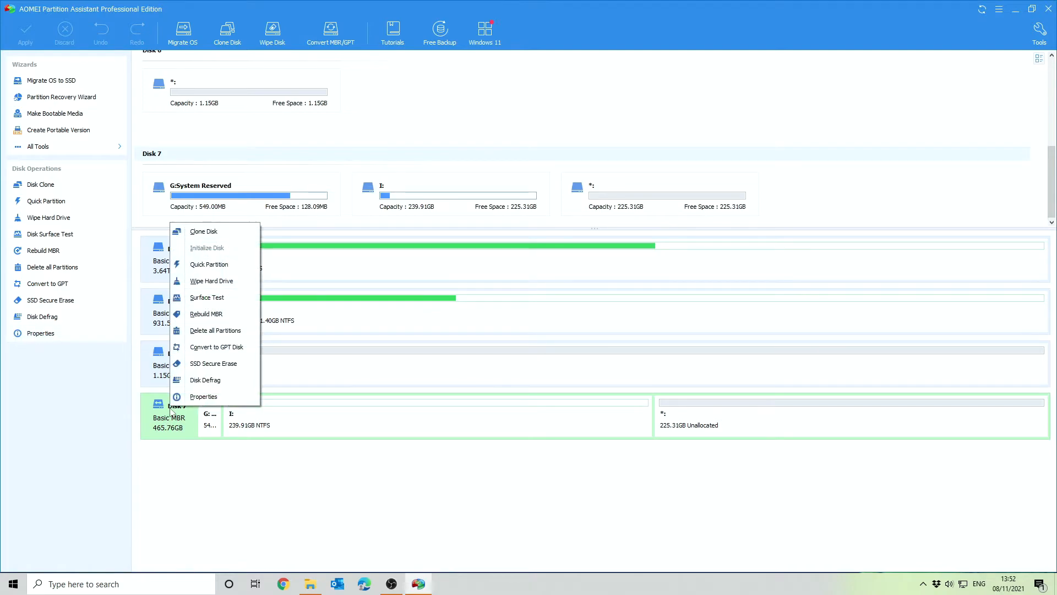
pyautogui.click(196, 397)
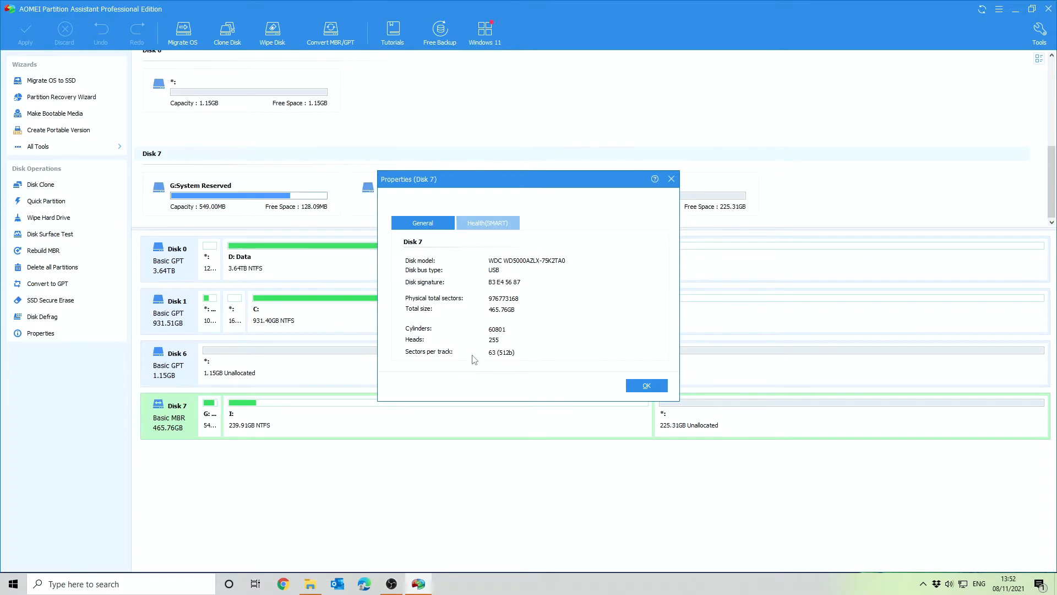
pyautogui.click(491, 226)
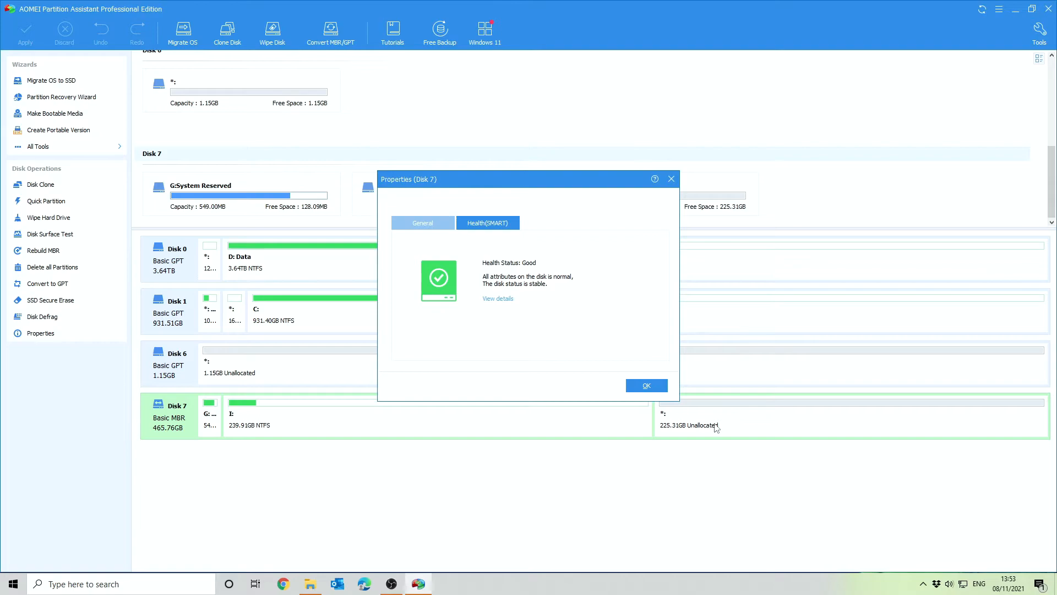
pyautogui.click(499, 299)
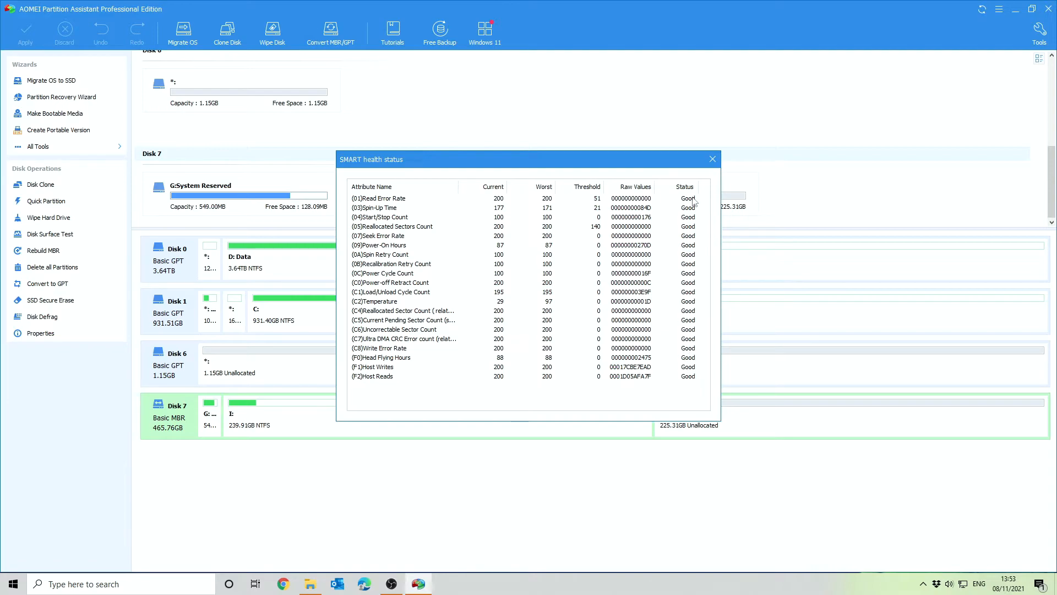
# Step: Close Disk 7's SMART details and properties, and open Disk 0's detailed SMART health attributes from its properties
pyautogui.click(713, 161)
pyautogui.click(640, 388)
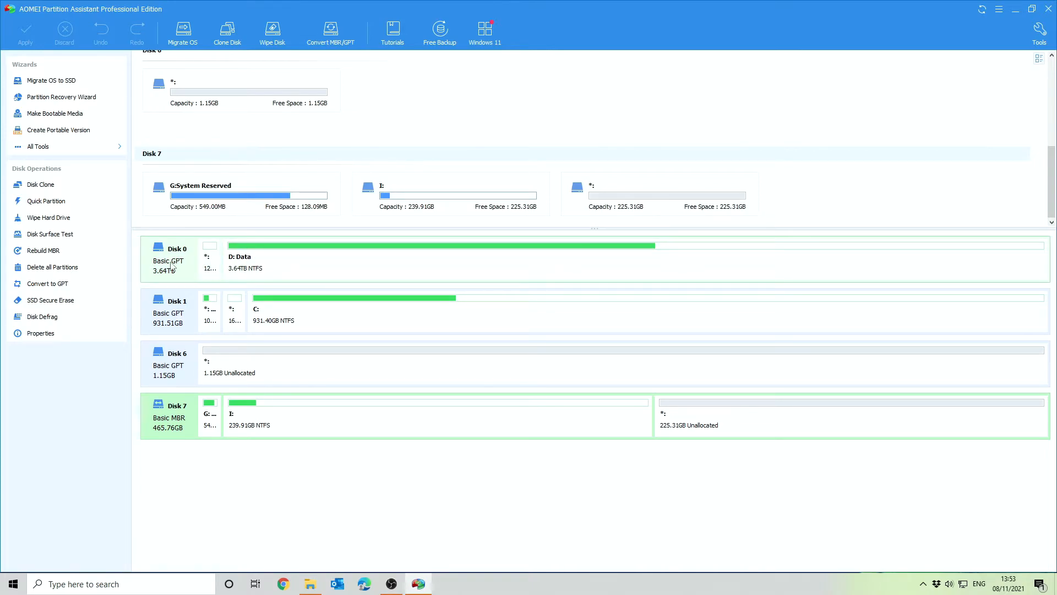
pyautogui.click(187, 252)
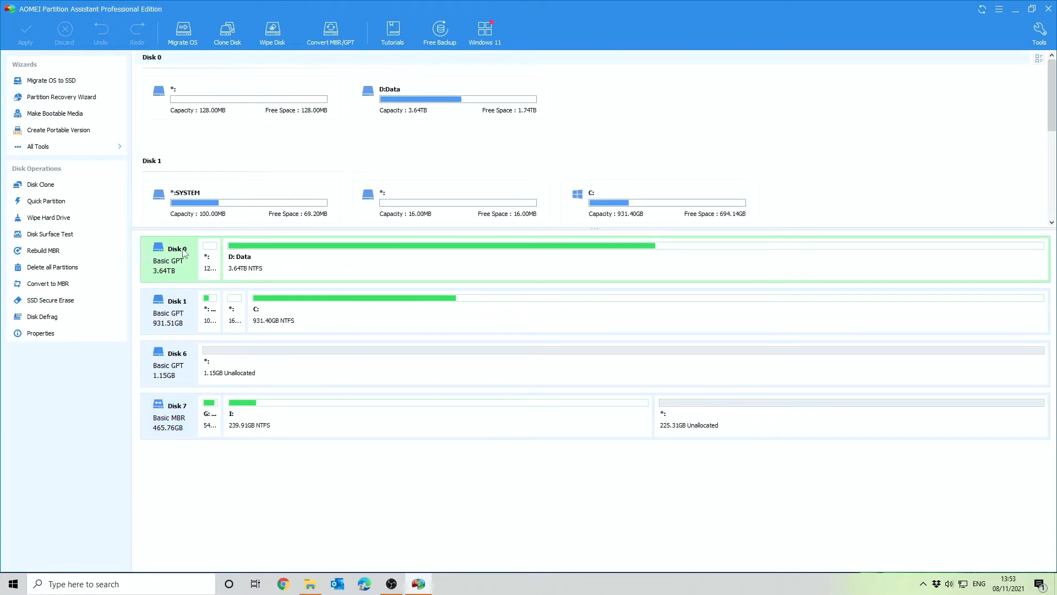
pyautogui.rightClick(183, 253)
pyautogui.click(240, 428)
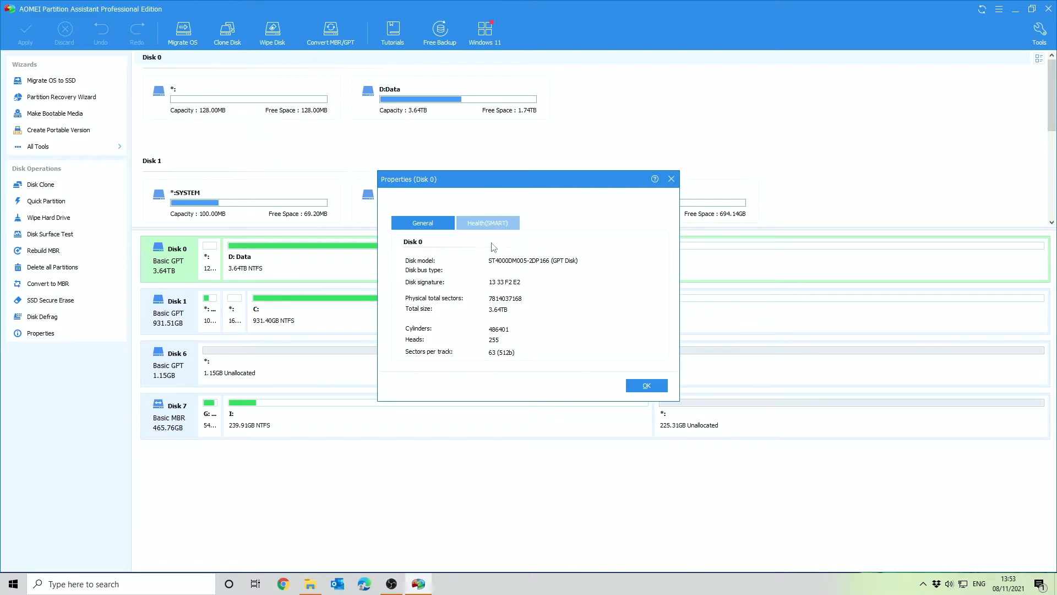
pyautogui.click(490, 226)
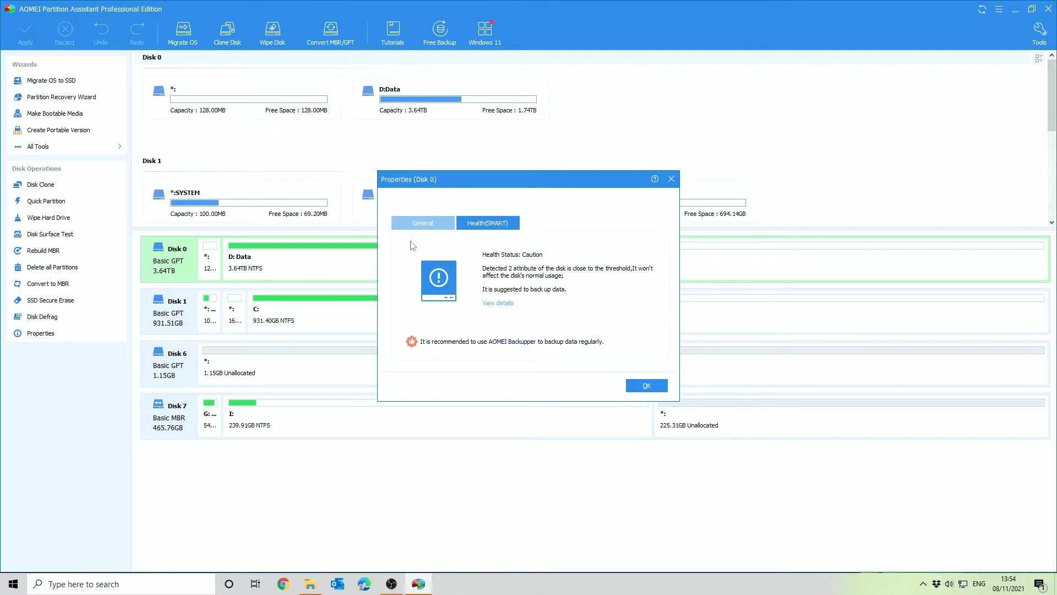
pyautogui.click(498, 303)
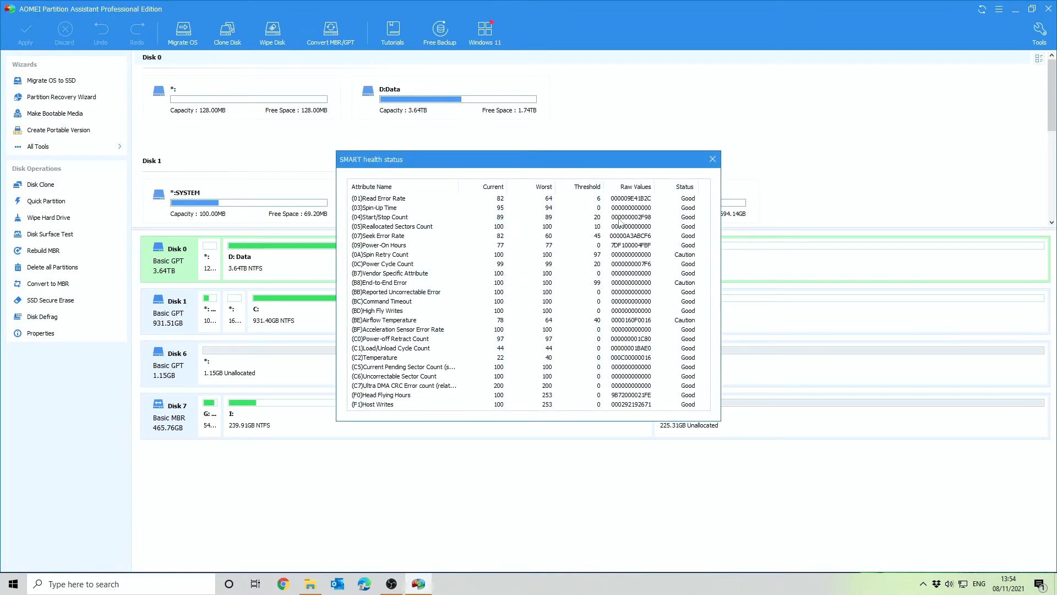
# Step: Examine Disk 0's Spin Retry Count, End-to-End Error and Airflow Temperature attributes in the SMART list, then close the disk's properties
pyautogui.click(676, 256)
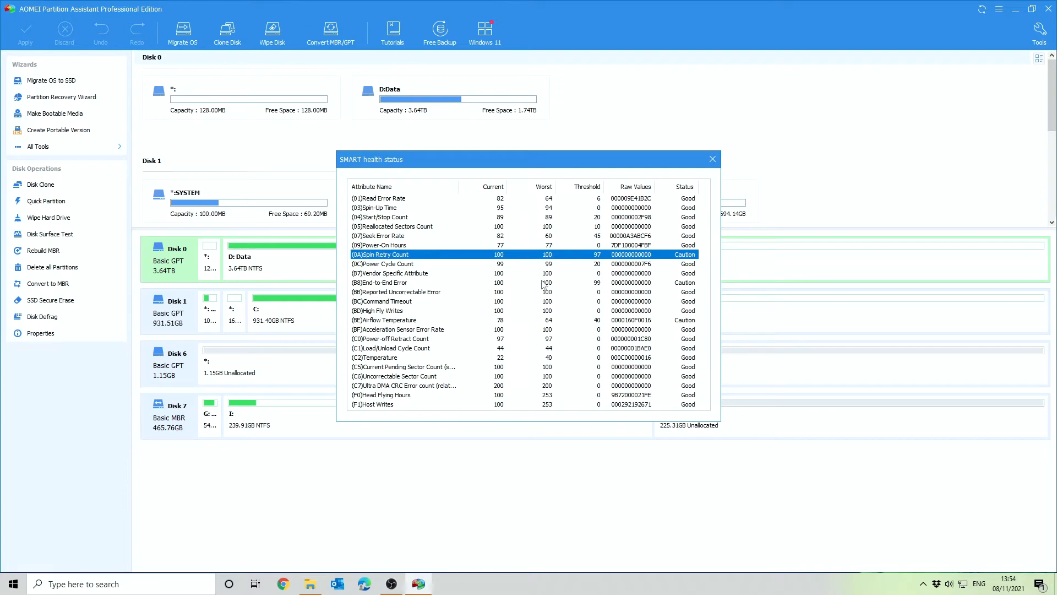
pyautogui.click(598, 284)
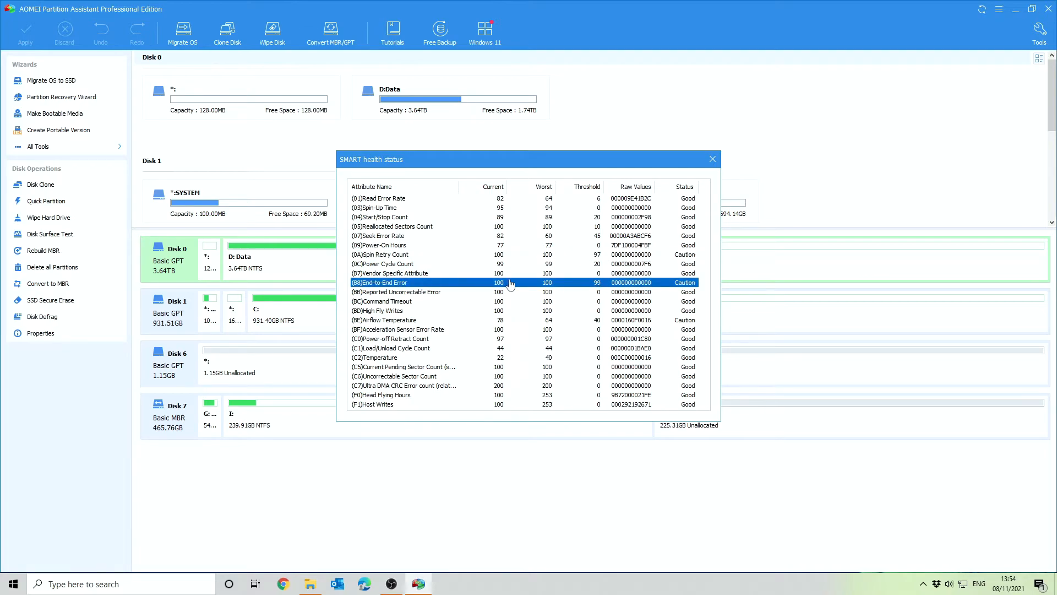
pyautogui.click(597, 322)
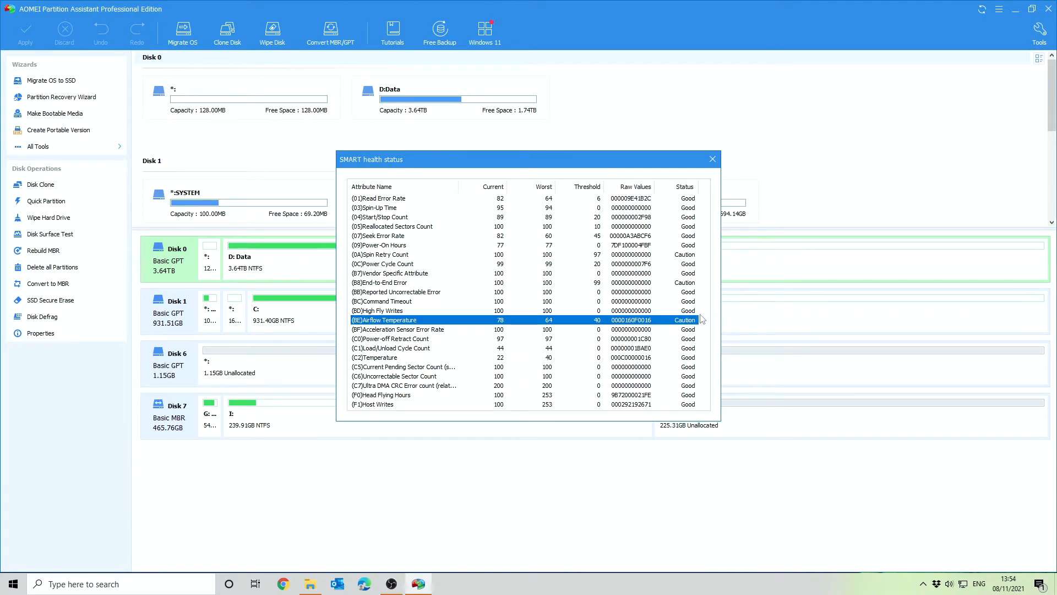
pyautogui.scroll(-1, 695, 322)
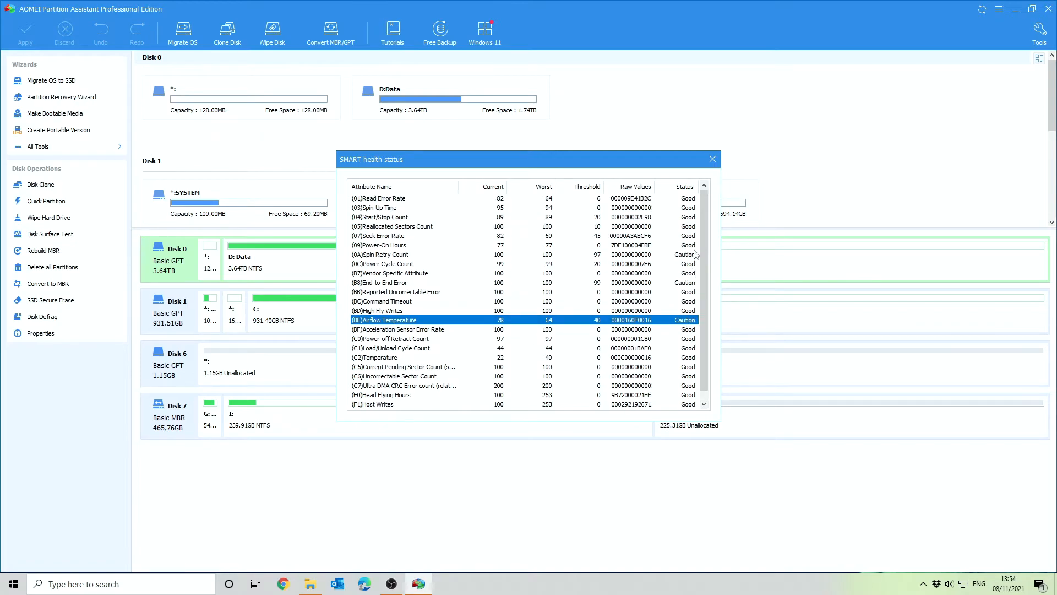
pyautogui.scroll(1, 636, 303)
pyautogui.scroll(-1, 625, 249)
pyautogui.scroll(1, 625, 249)
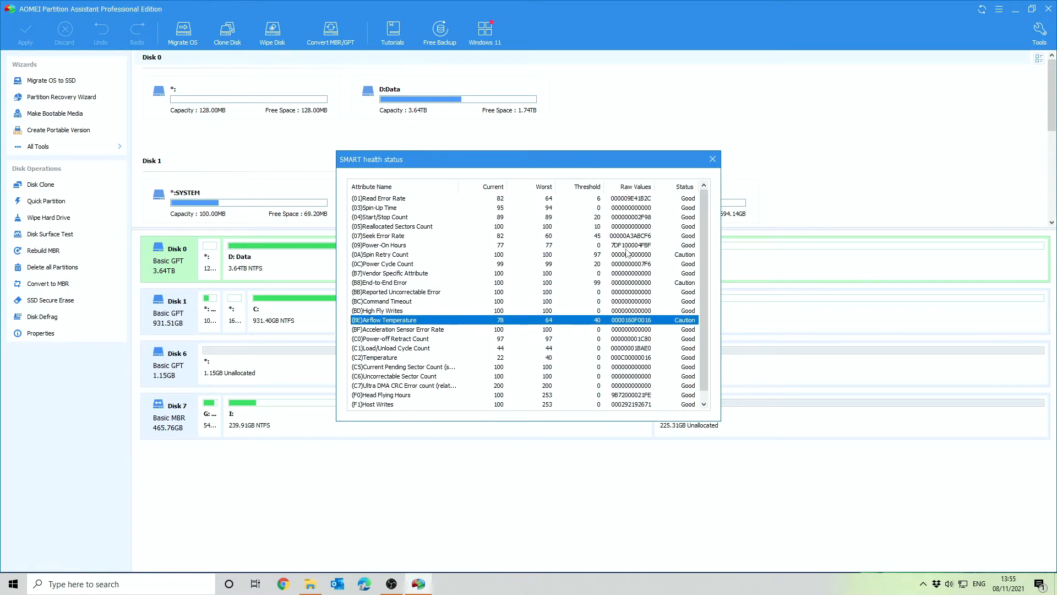
pyautogui.click(713, 161)
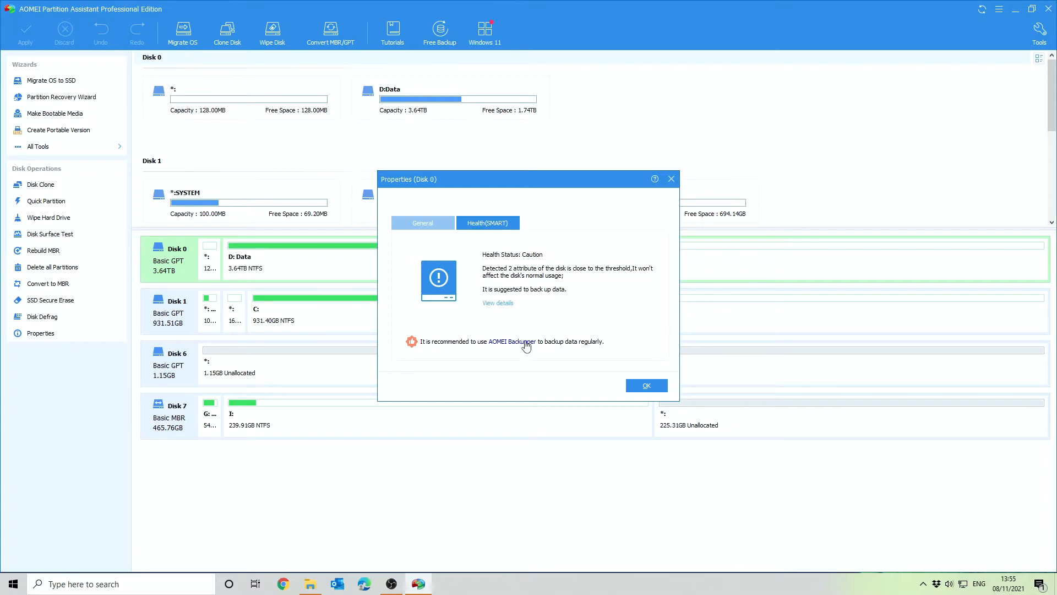
pyautogui.click(660, 388)
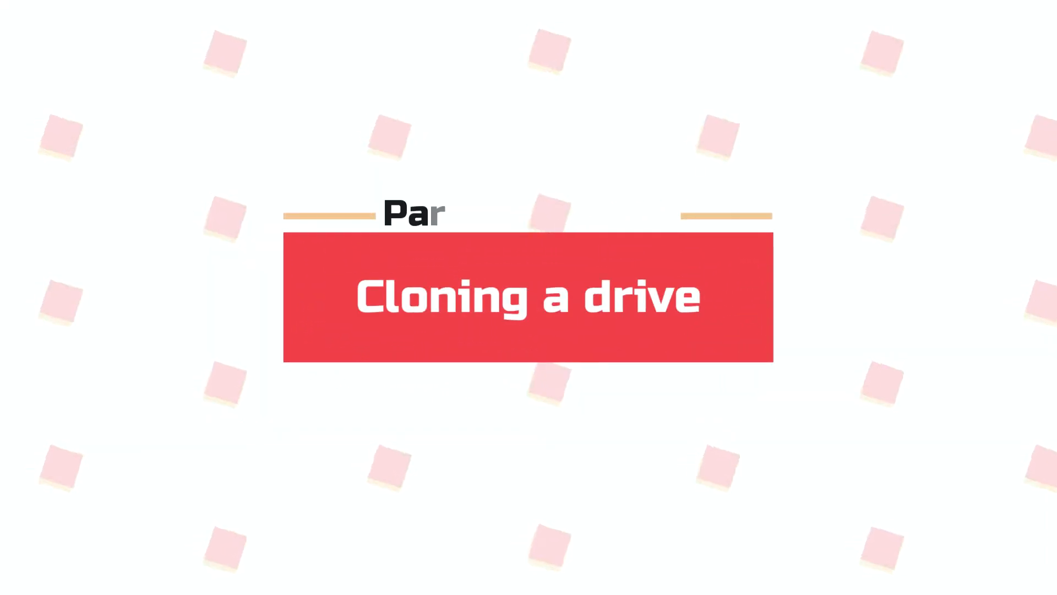
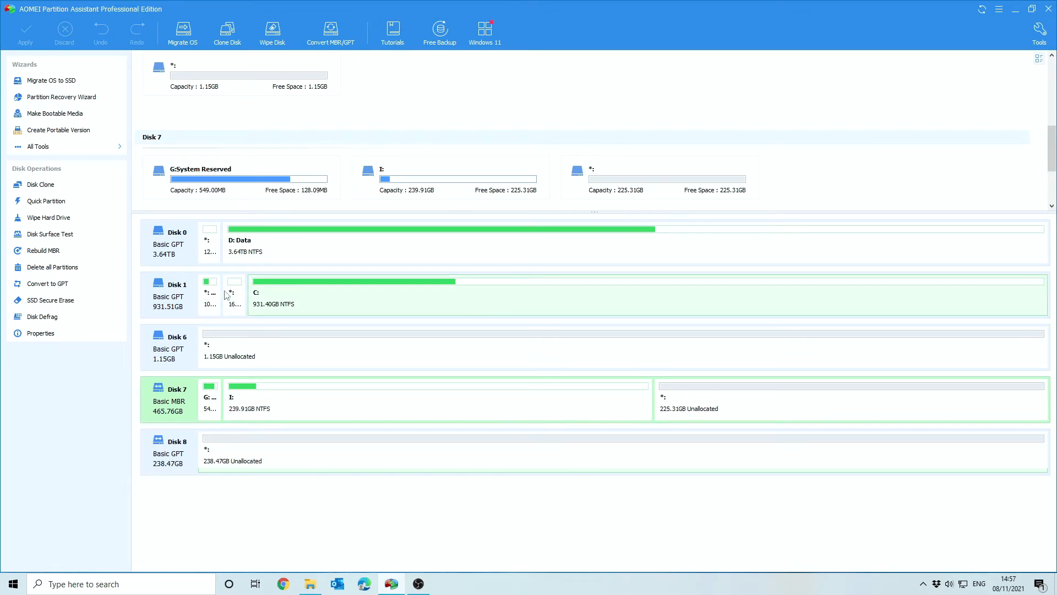
# Step: Start cloning Disk 7 using the Clone Disk Quickly method
pyautogui.click(166, 297)
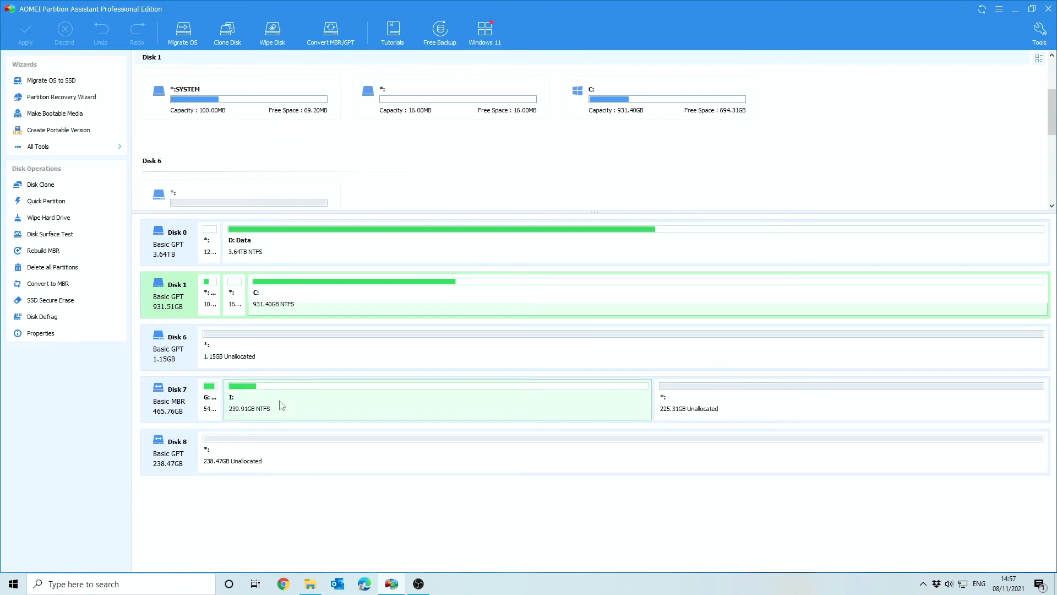
pyautogui.click(181, 395)
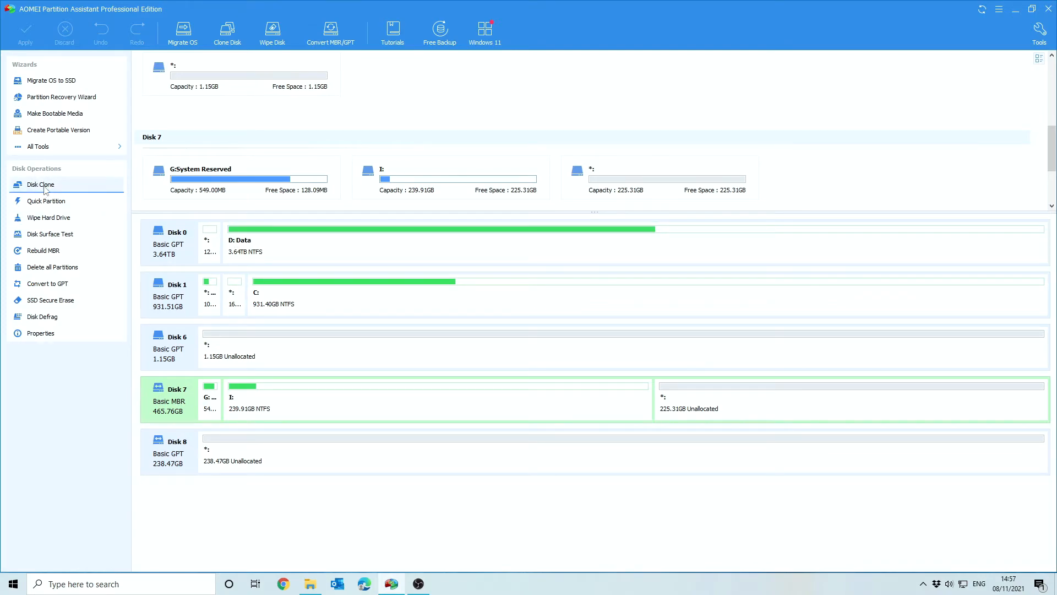
pyautogui.rightClick(180, 392)
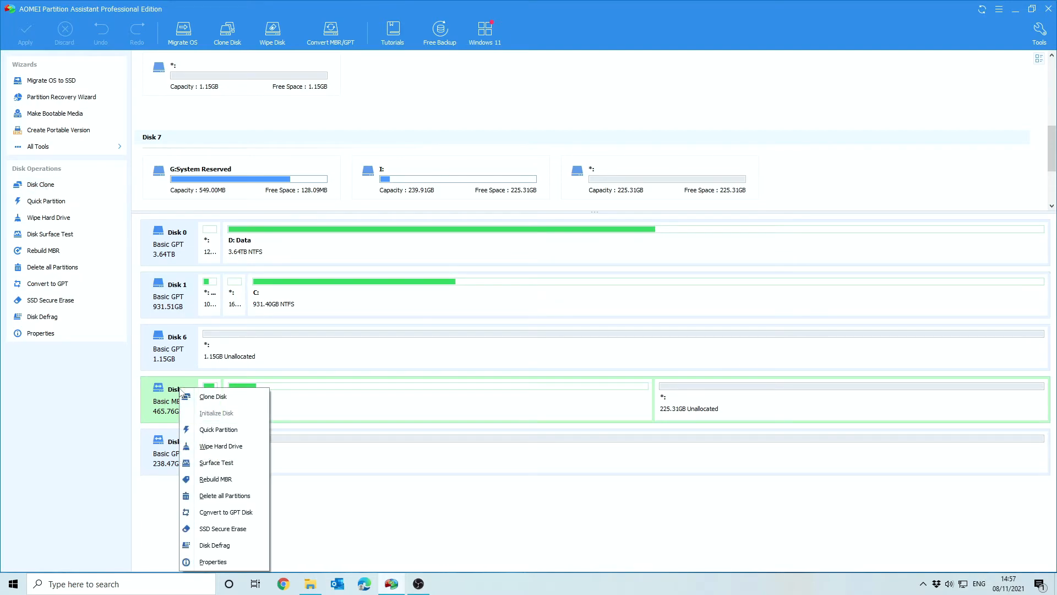
pyautogui.click(213, 396)
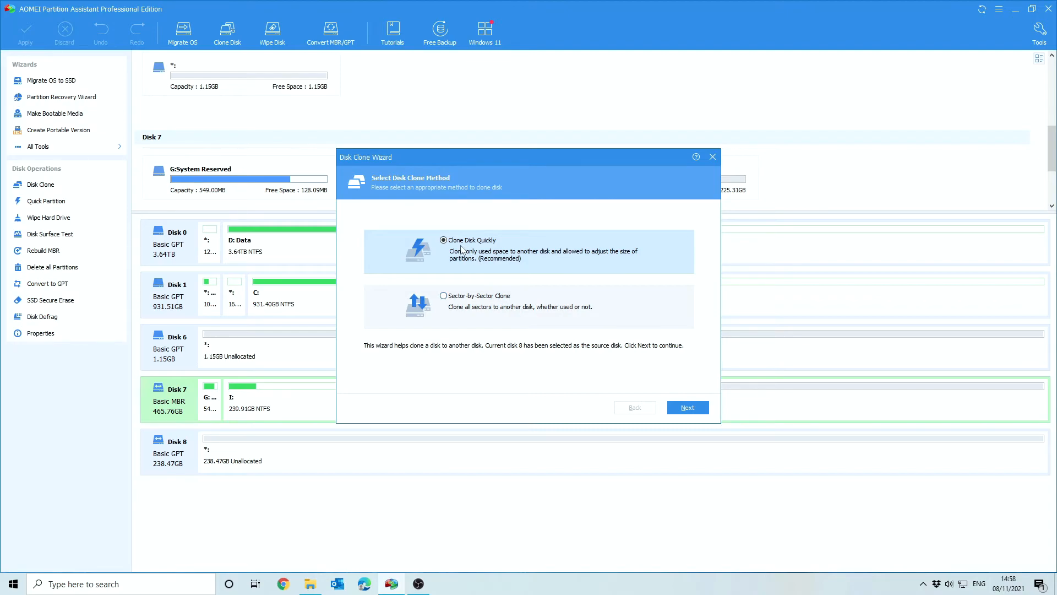
pyautogui.click(692, 410)
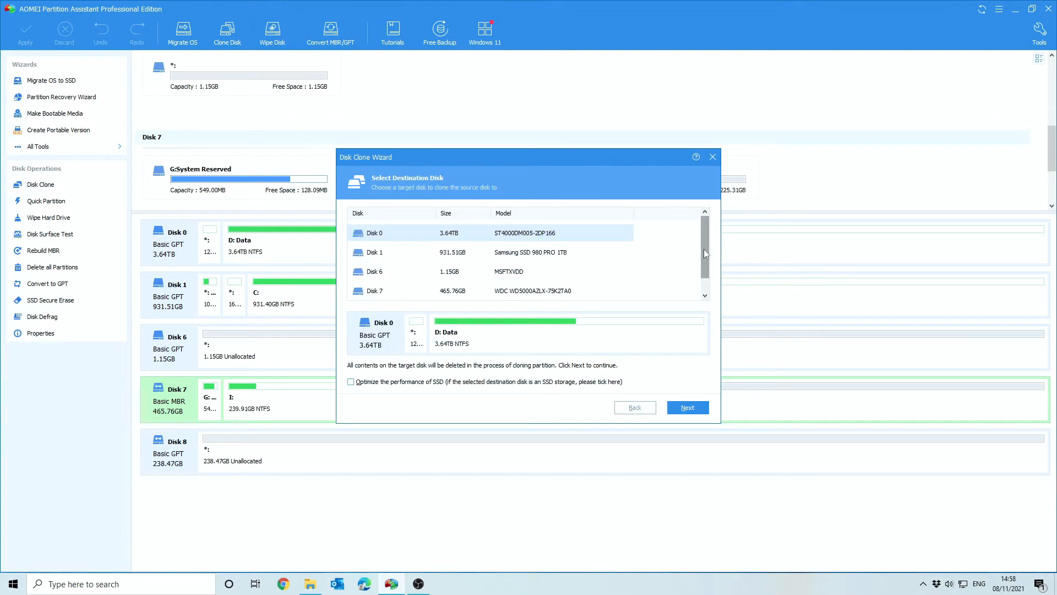
# Step: Set Disk 8 as the clone destination with SSD performance optimization, fit the partitions to the entire disk, and queue the clone
pyautogui.moveTo(705, 253); pyautogui.dragTo(709, 265)
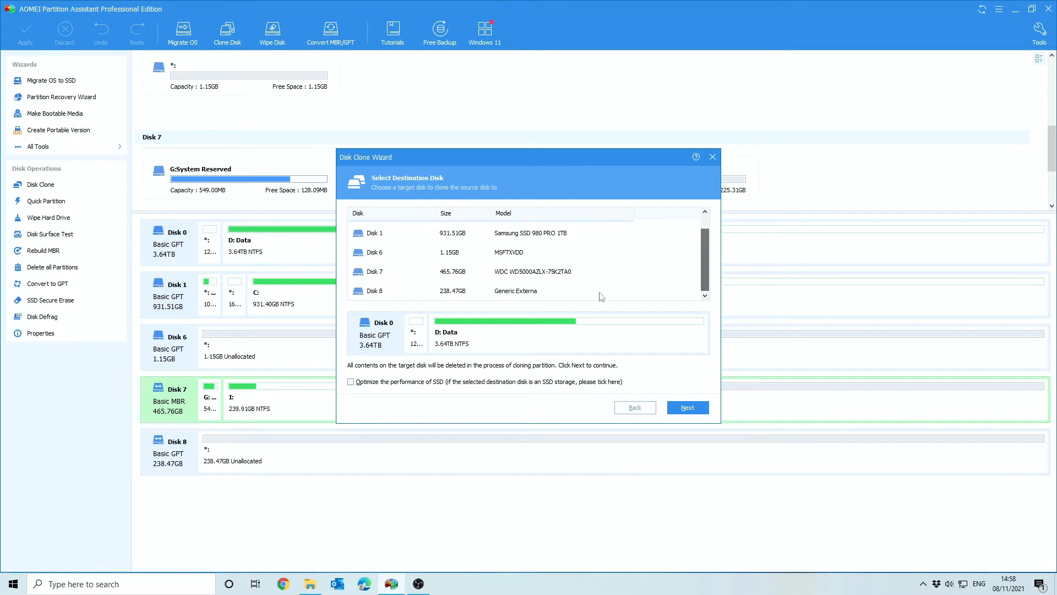
pyautogui.click(376, 296)
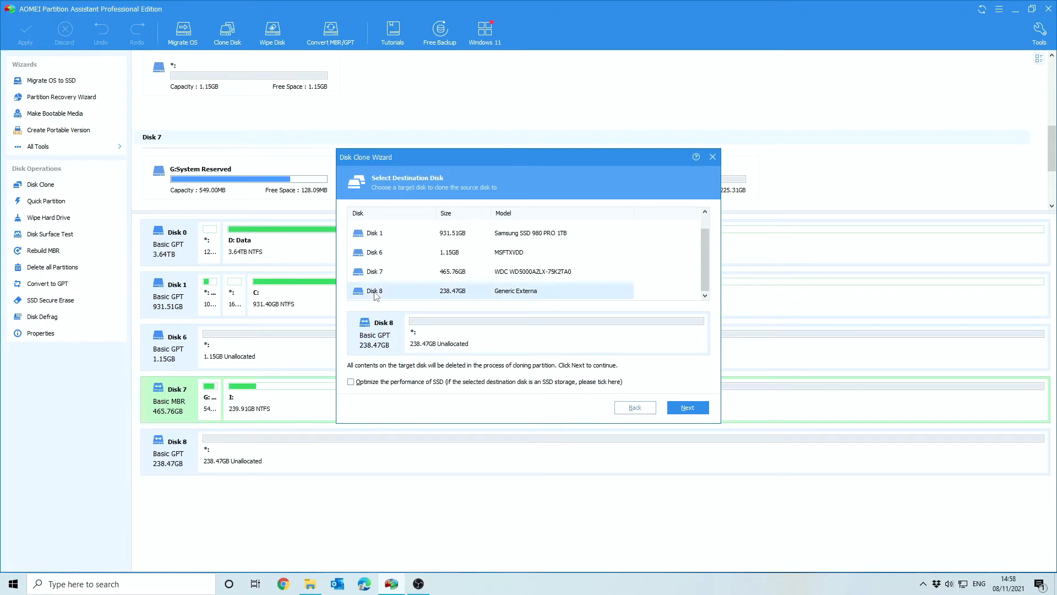
pyautogui.click(352, 382)
pyautogui.click(688, 407)
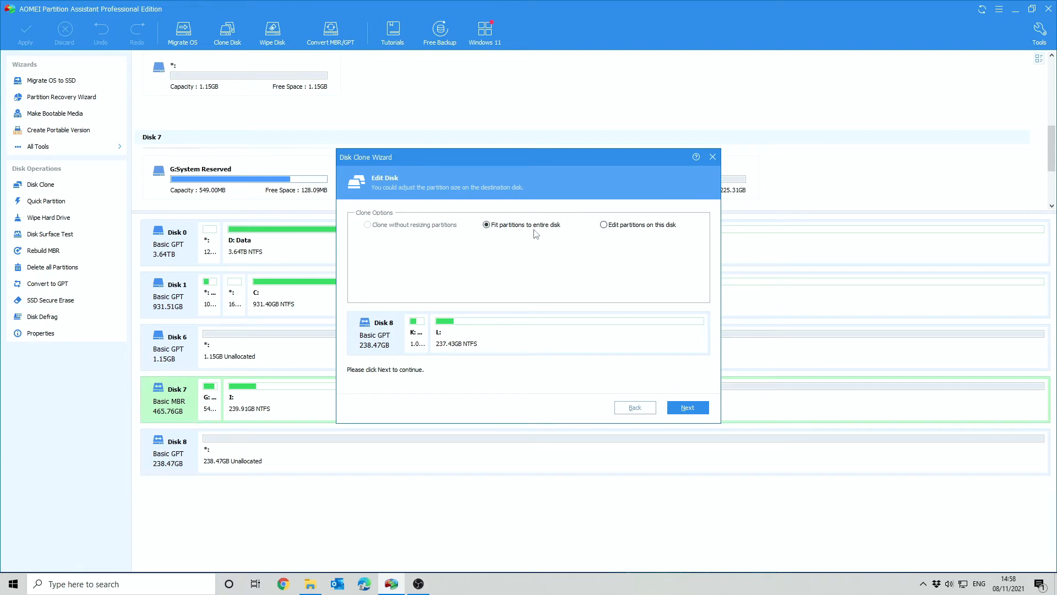
pyautogui.click(688, 407)
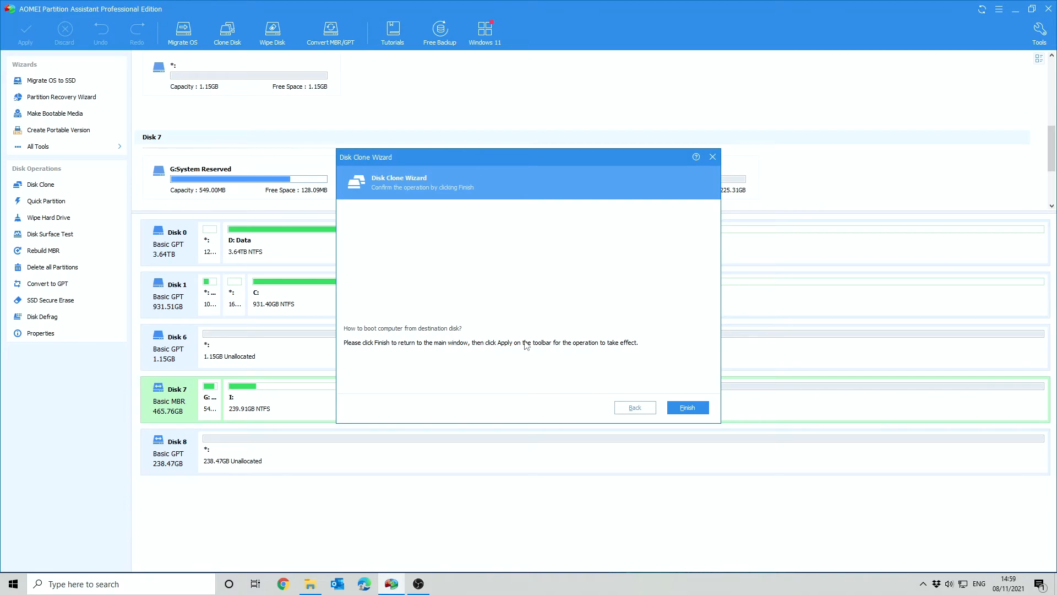
pyautogui.click(688, 409)
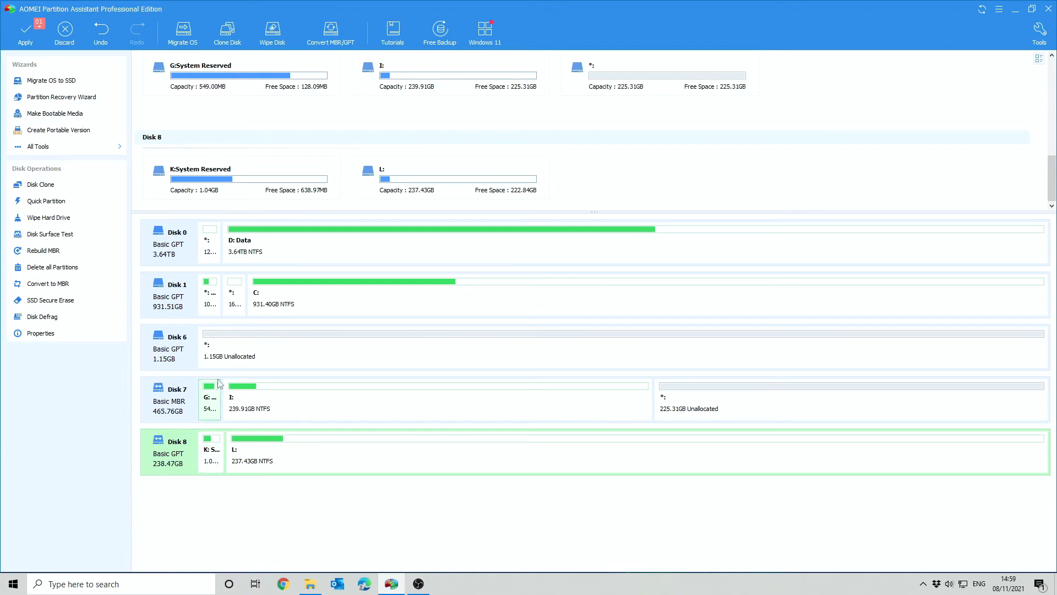
# Step: Apply the pending clone of Disk 7 to Disk 8, confirm the start, and close the completion notice
pyautogui.click(21, 34)
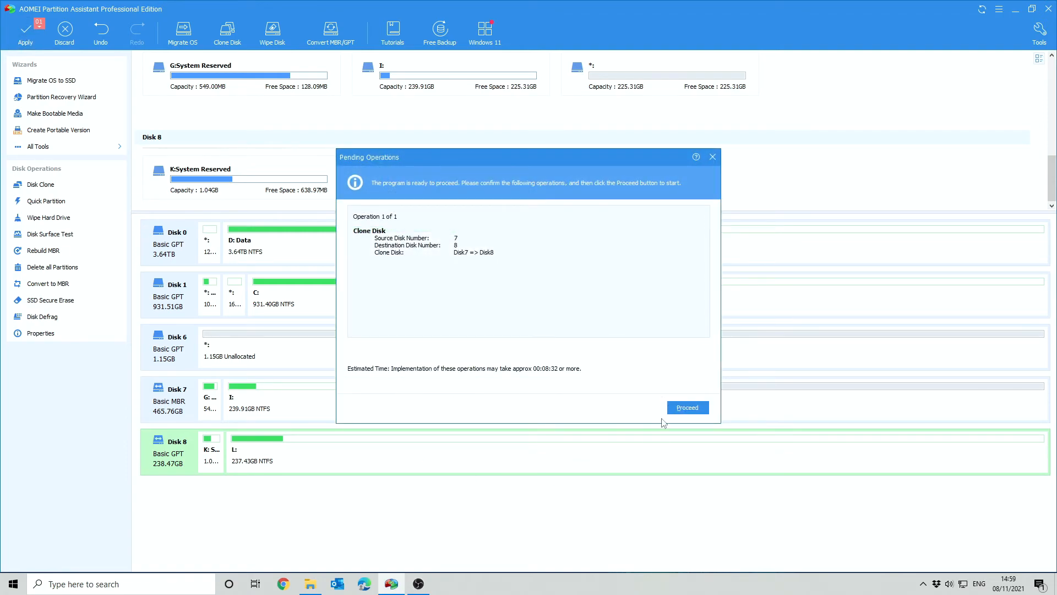
pyautogui.click(681, 409)
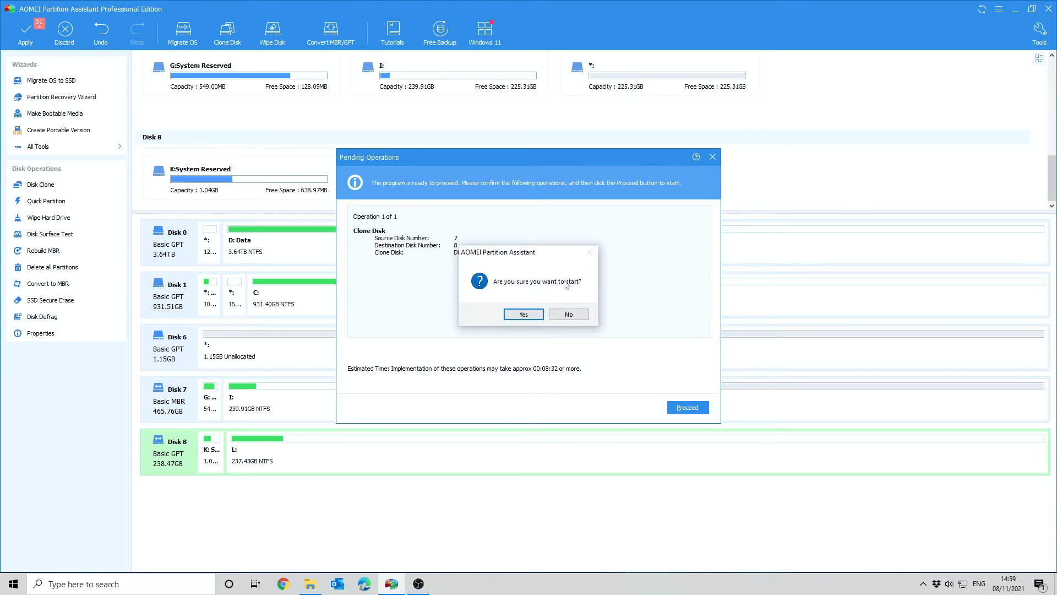
pyautogui.click(524, 315)
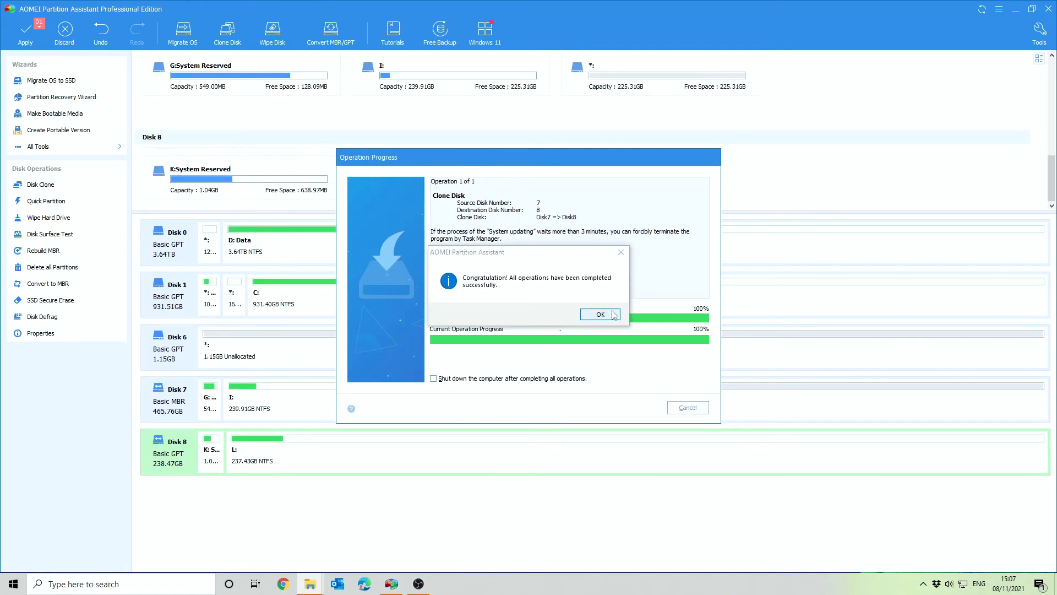
pyautogui.click(600, 315)
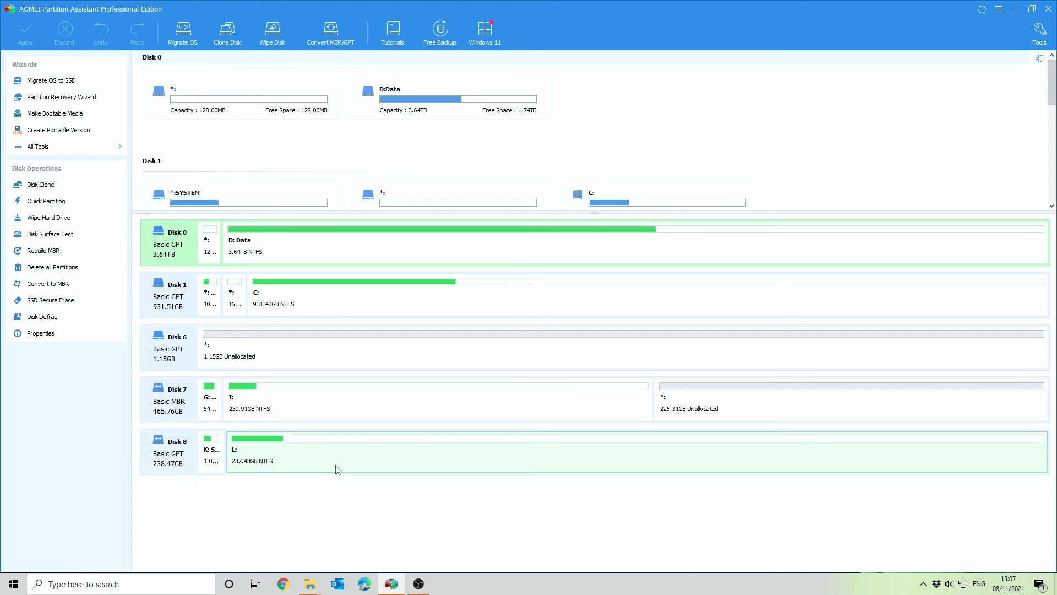
# Step: Show the drives under This PC in a new File Explorer window, moved so the disk list stays in view
pyautogui.rightClick(310, 584)
pyautogui.click(311, 527)
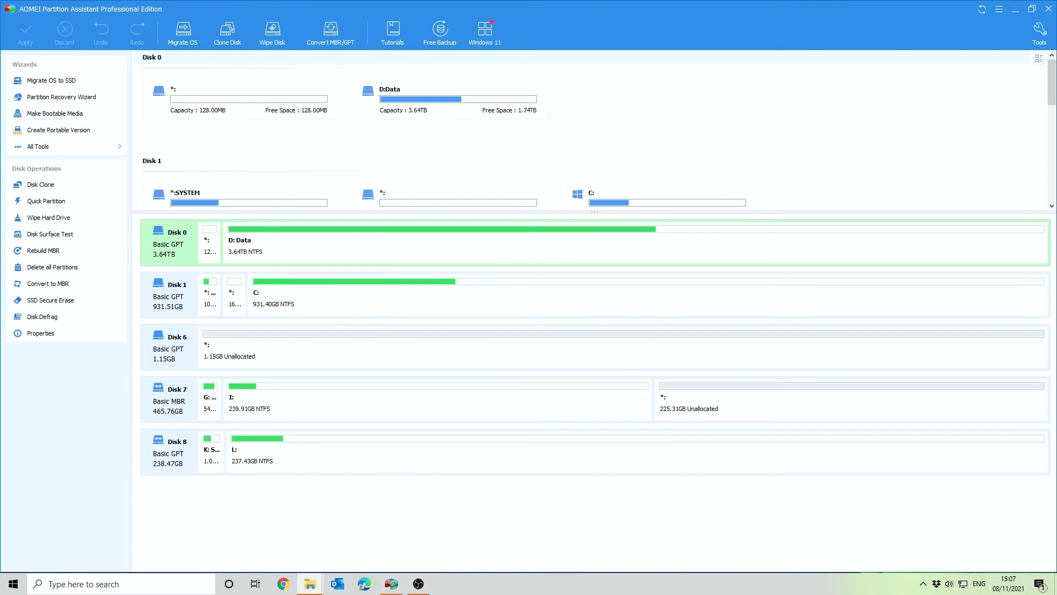
pyautogui.scroll(-6, 215, 374)
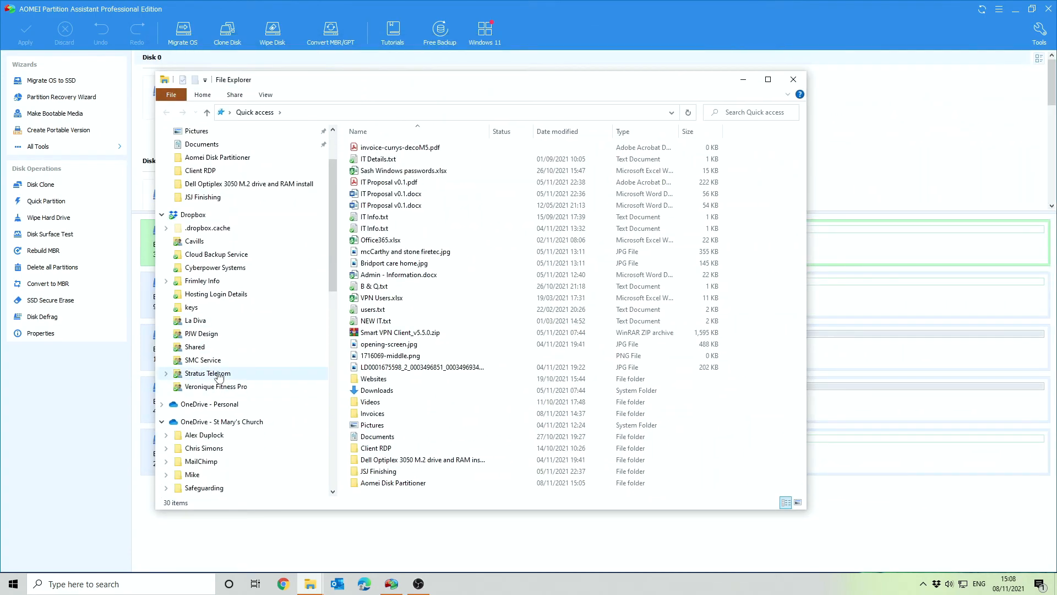
pyautogui.scroll(-3, 218, 374)
pyautogui.click(193, 364)
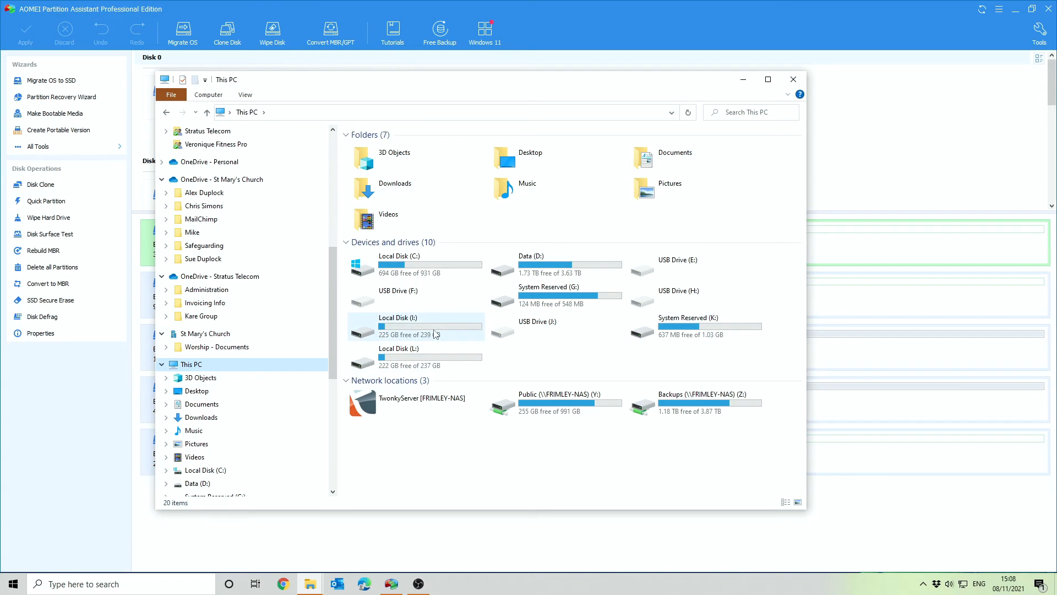
pyautogui.moveTo(492, 85); pyautogui.dragTo(680, 44)
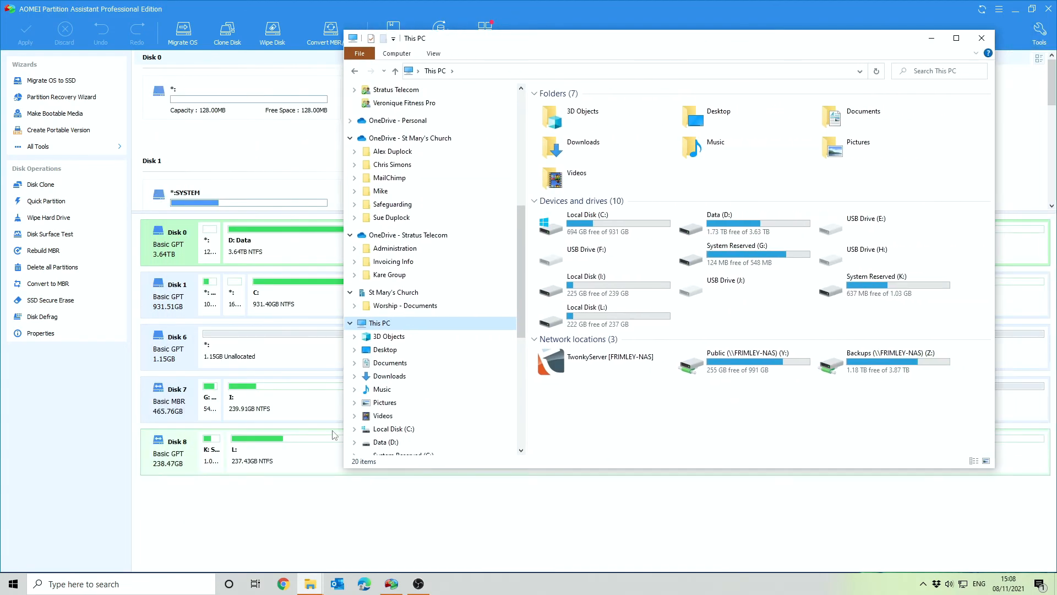
# Step: Compare the folders on source drive I: with those on cloned drive L:, then close File Explorer
pyautogui.doubleClick(636, 288)
pyautogui.hotkey('alt', 'Left')
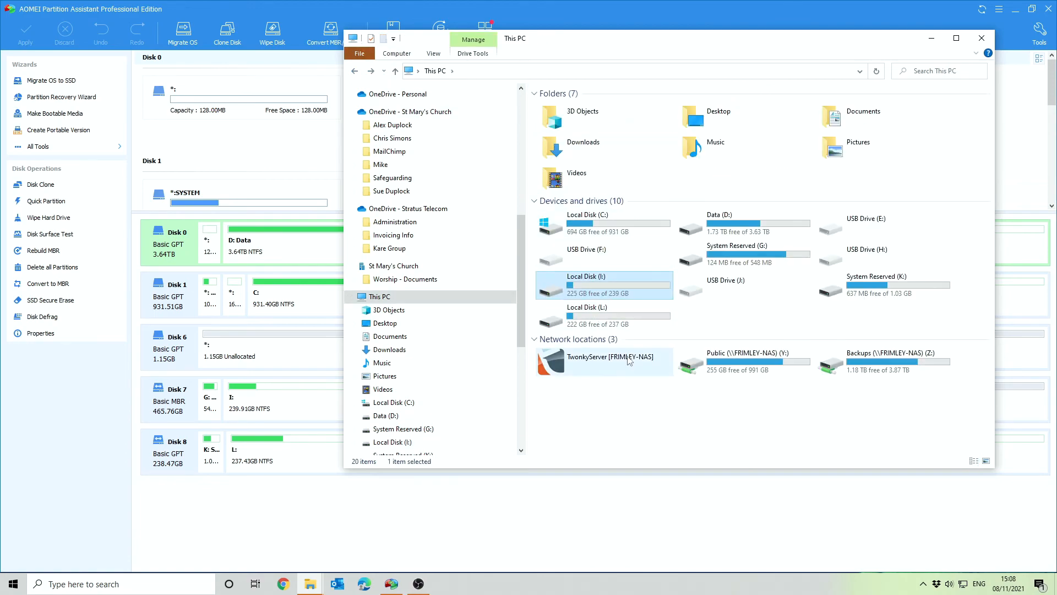
pyautogui.doubleClick(611, 318)
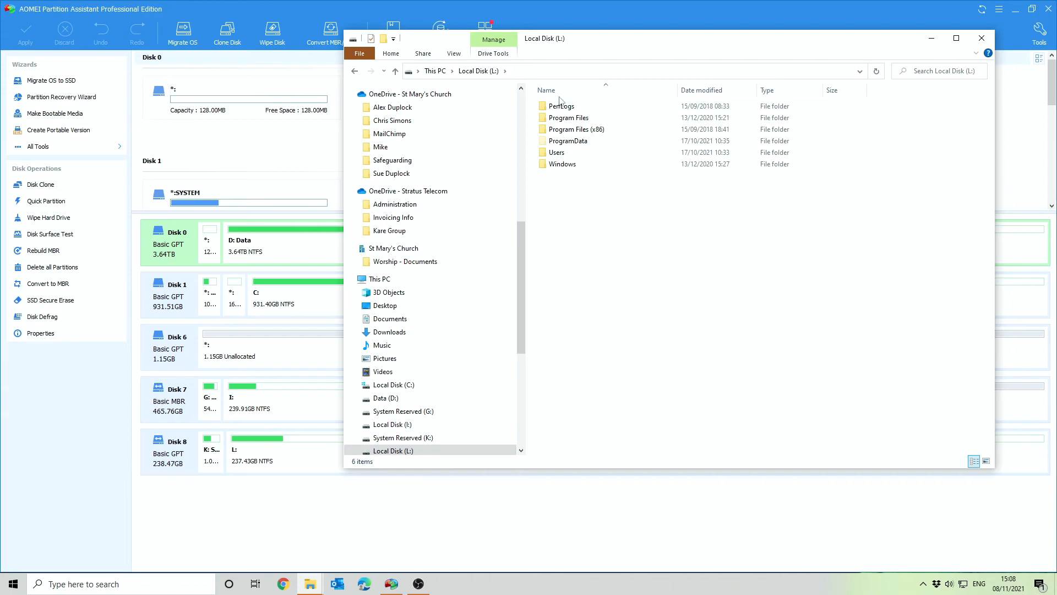
pyautogui.click(982, 38)
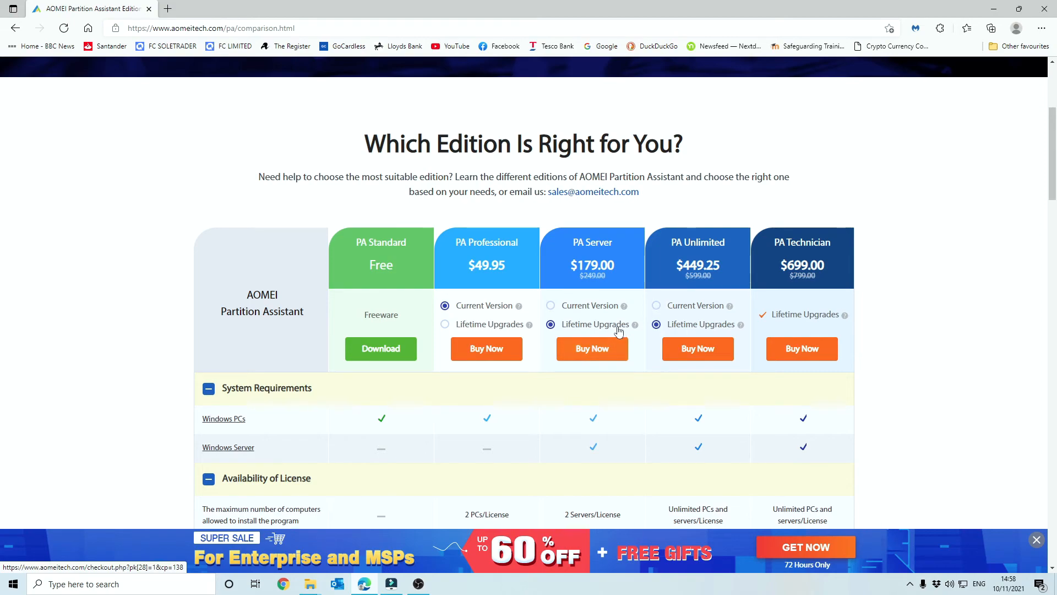
# Step: Highlight the PA Standard and PA Professional prices in the edition comparison table
pyautogui.doubleClick(374, 267)
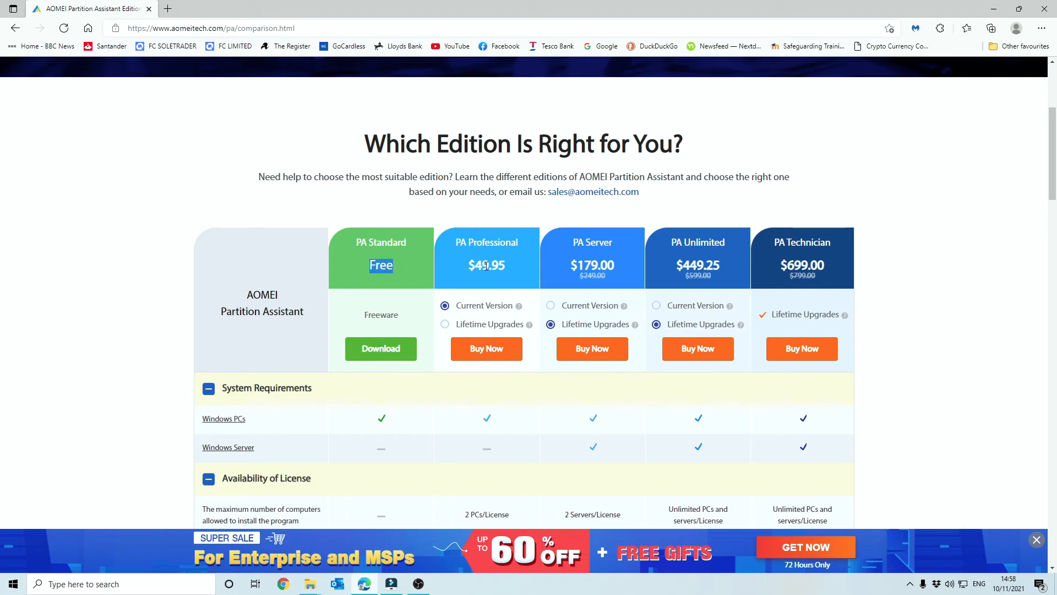
pyautogui.moveTo(470, 266); pyautogui.dragTo(478, 265)
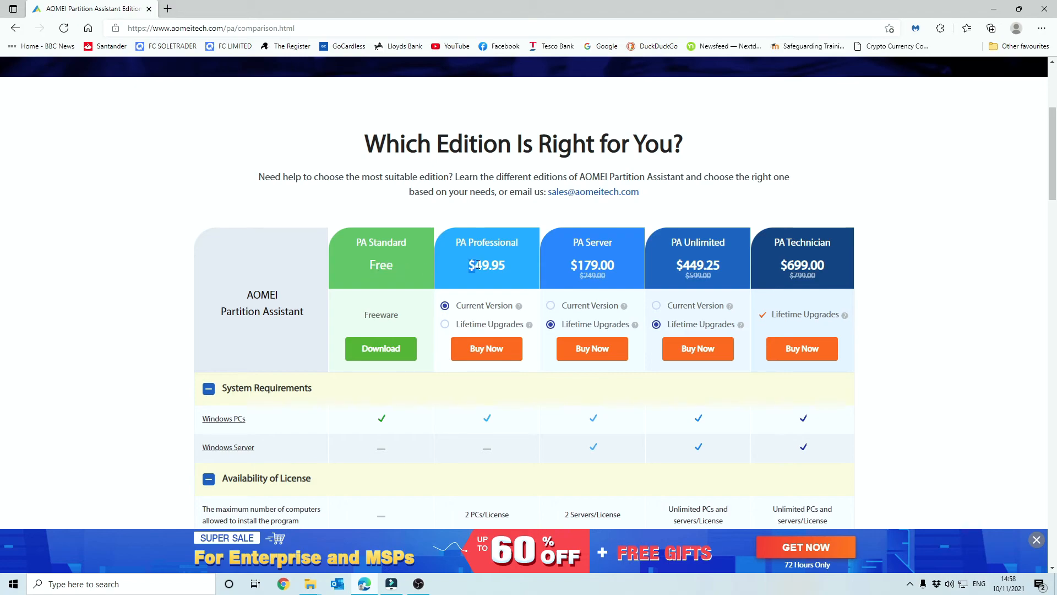
pyautogui.click(514, 265)
# Step: Examine the license availability and Hard Disk Partition Management rows across editions, highlighting the Change serial number feature
pyautogui.scroll(-5, 513, 265)
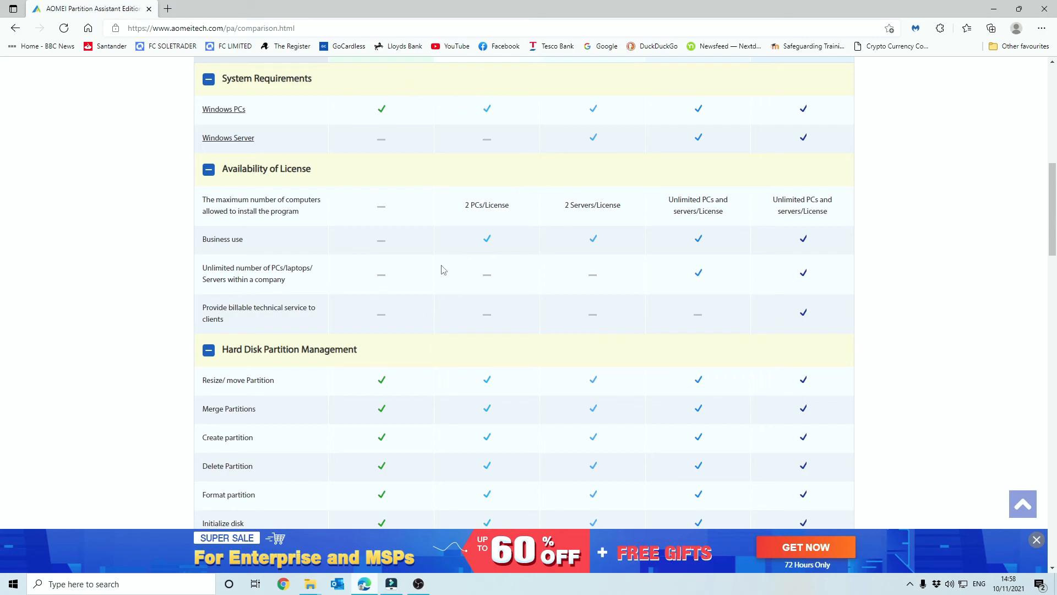
pyautogui.scroll(-4, 441, 269)
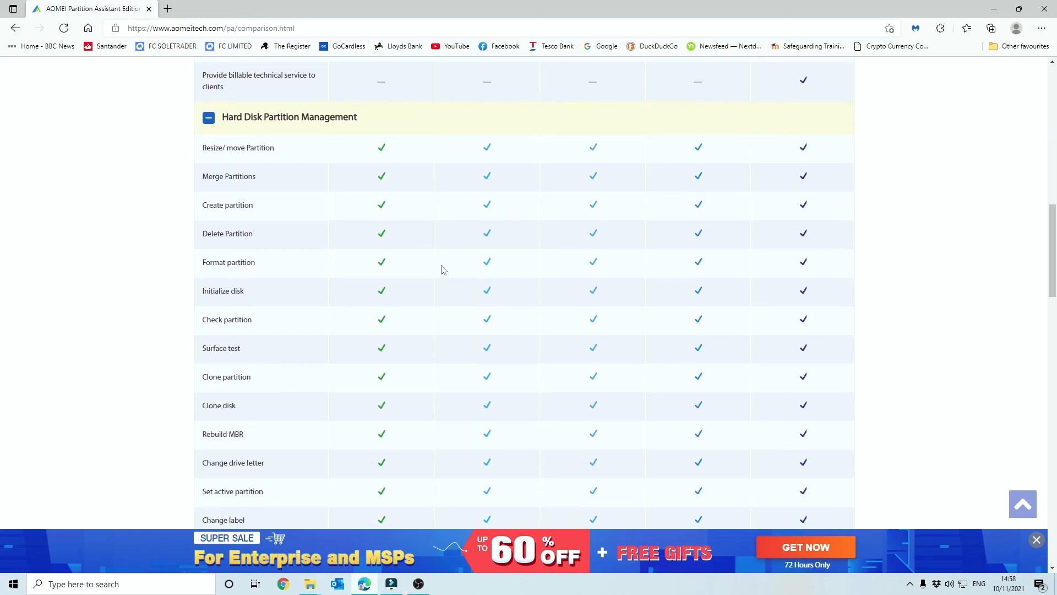
pyautogui.scroll(-1, 441, 268)
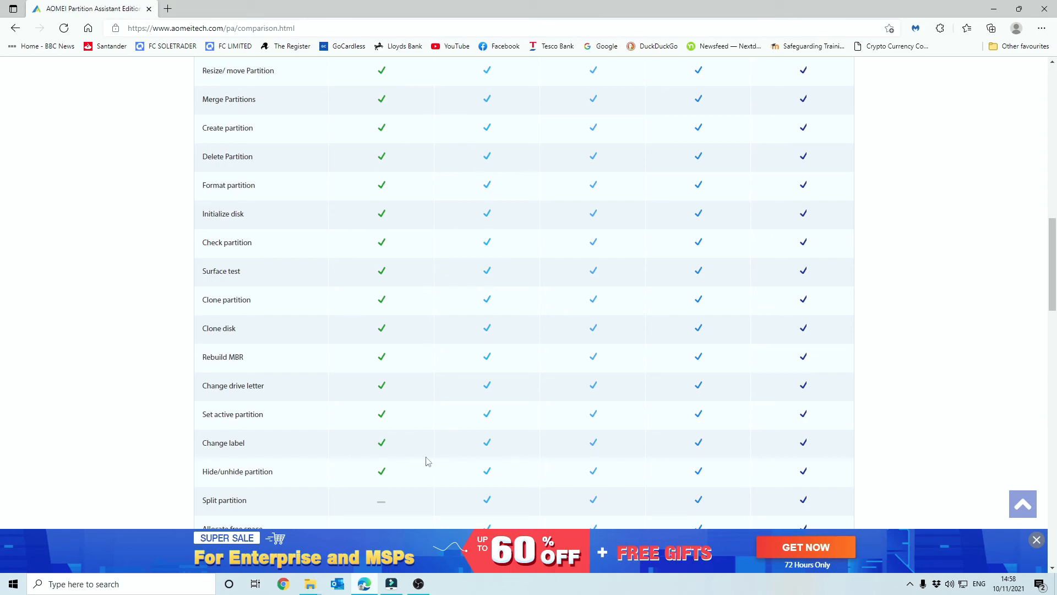
pyautogui.scroll(-1, 455, 461)
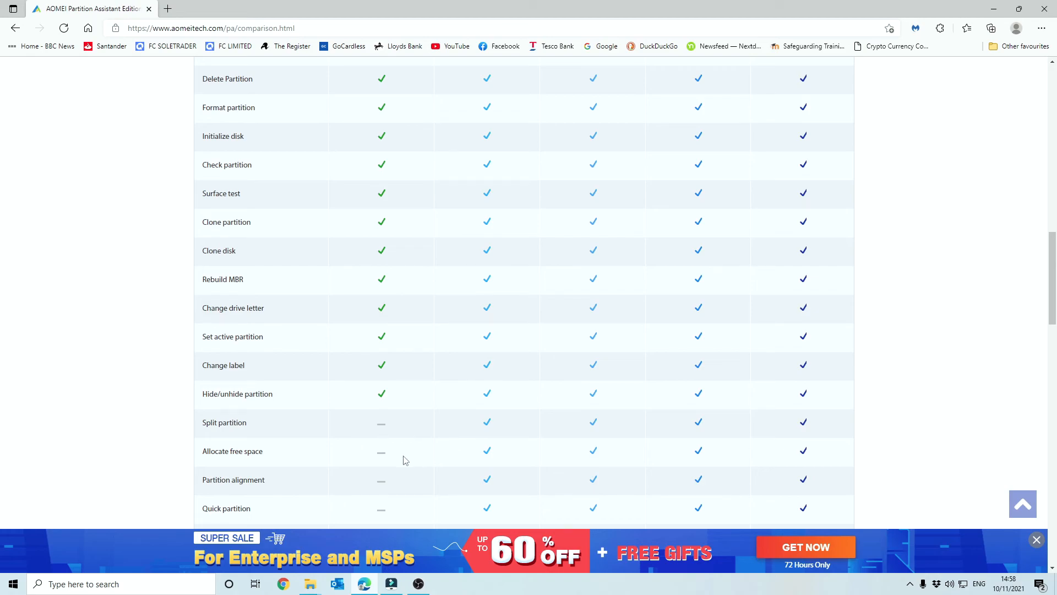
pyautogui.scroll(-1, 399, 457)
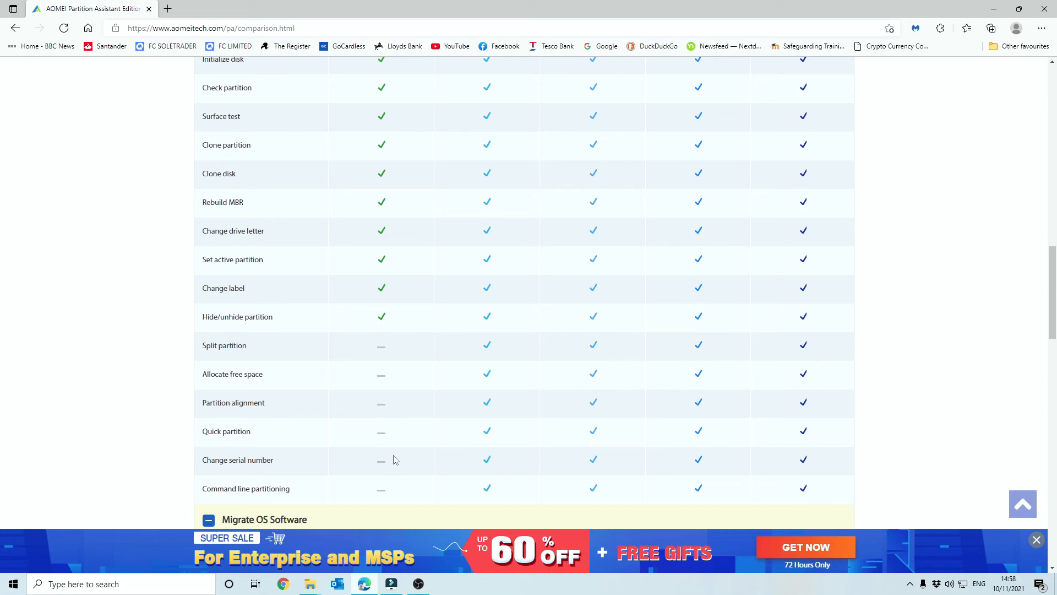
pyautogui.moveTo(204, 461); pyautogui.dragTo(278, 463)
pyautogui.scroll(-1, 447, 451)
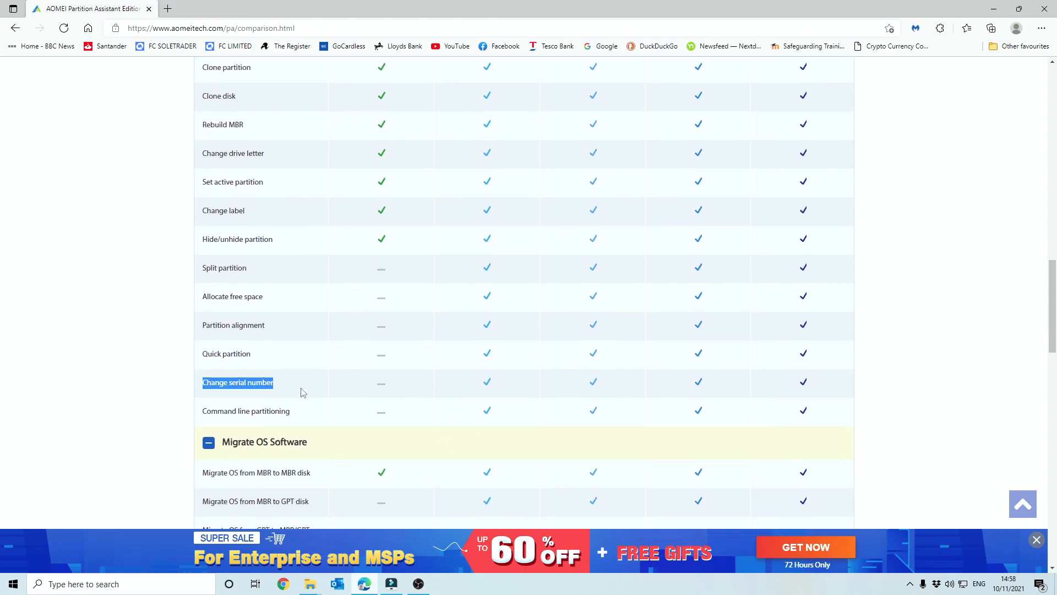
pyautogui.click(293, 396)
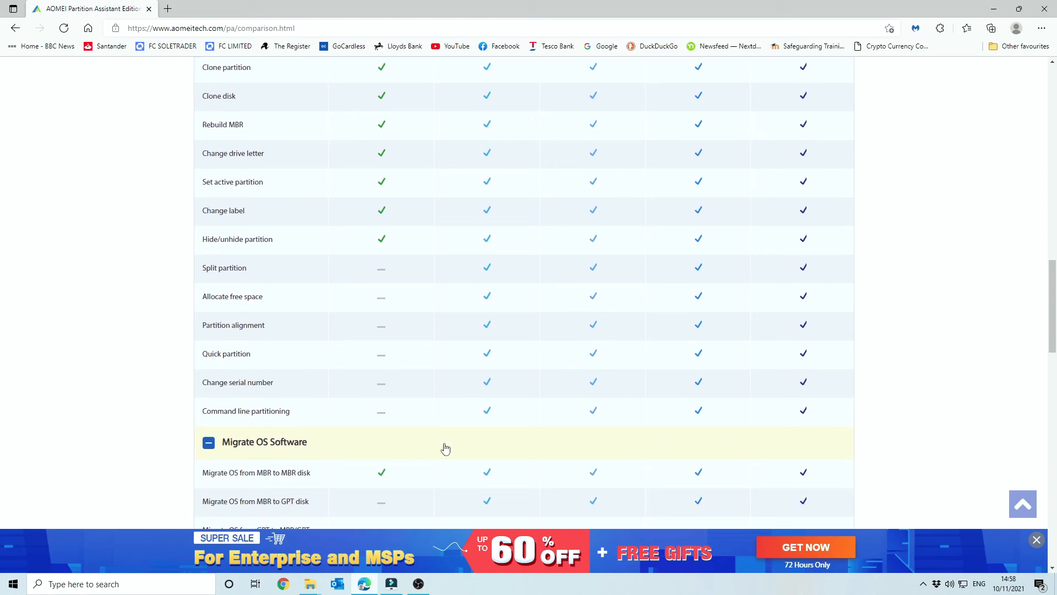
# Step: Examine the Migrate OS Software features, highlighting the MBR to GPT disk and GPT to MBR/GPT disk rows
pyautogui.scroll(-3, 515, 287)
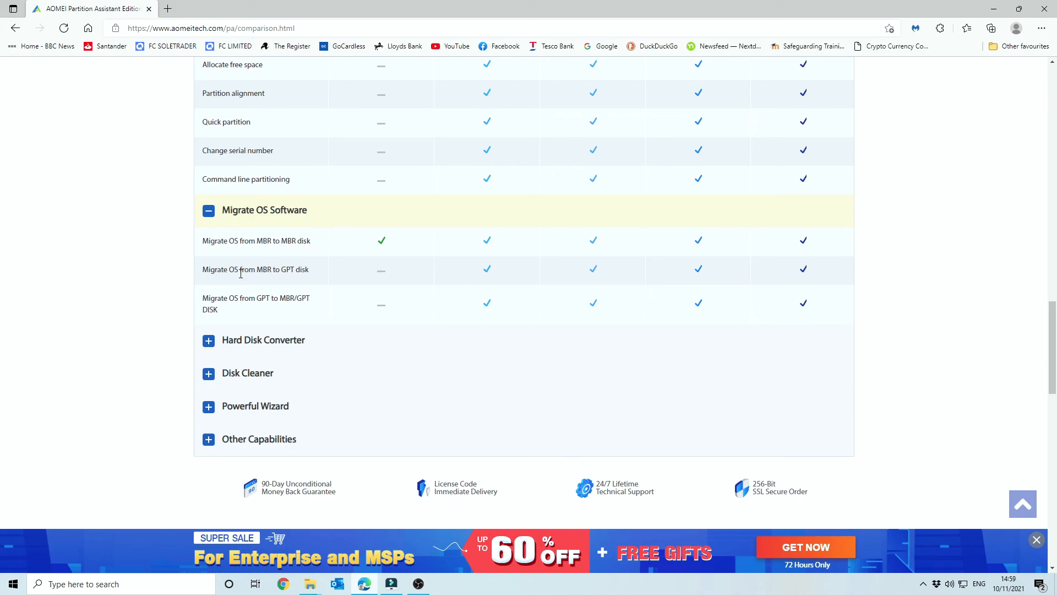
pyautogui.moveTo(201, 275); pyautogui.dragTo(312, 274)
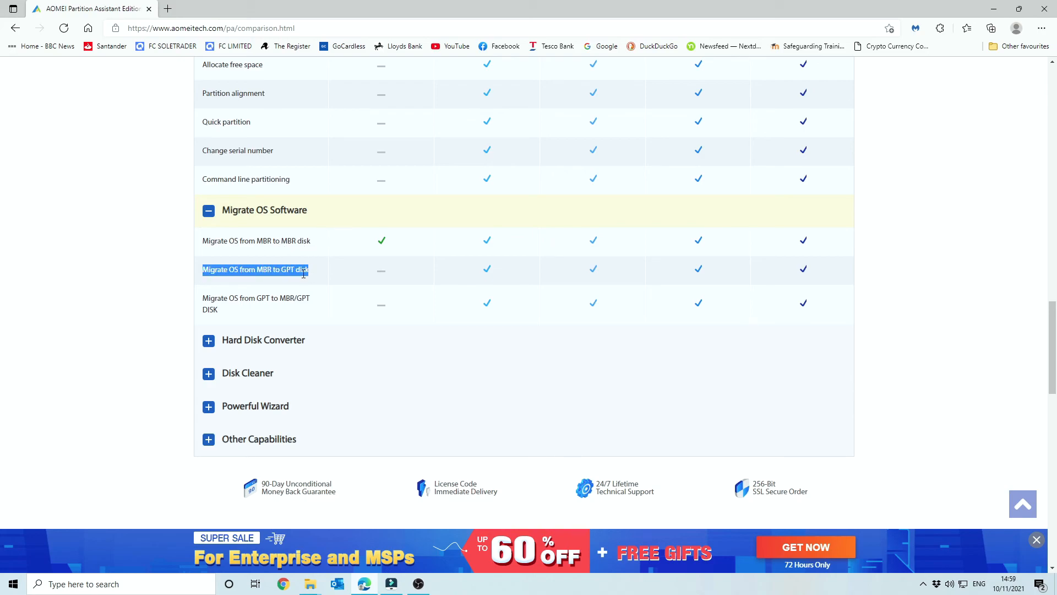
pyautogui.moveTo(209, 301); pyautogui.dragTo(319, 302)
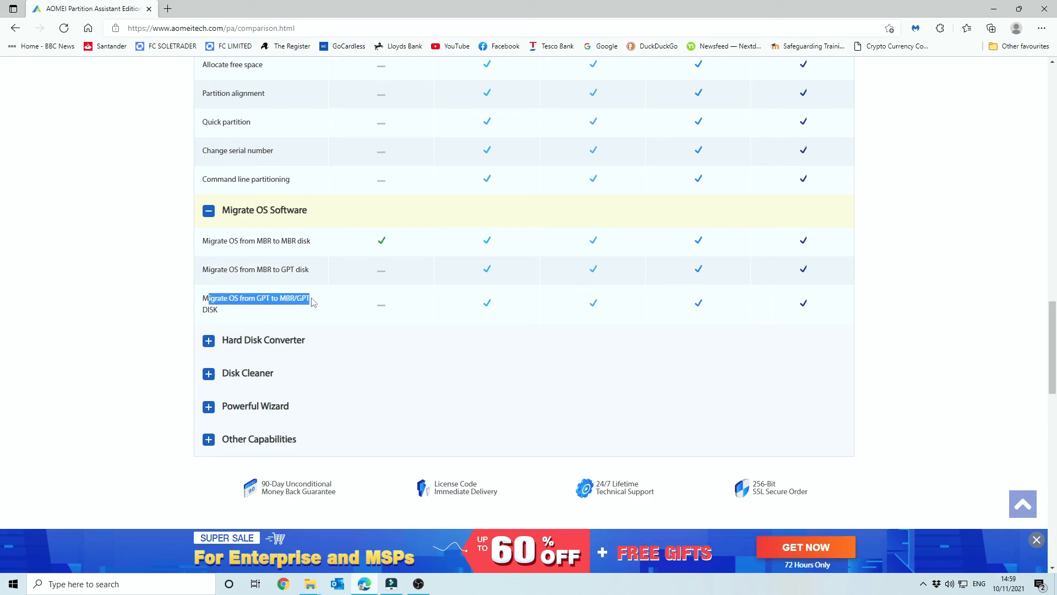
pyautogui.click(260, 271)
# Step: Expand the Hard Disk Converter section and review its conversion features alongside the highlighted Migrate OS from MBR to MBR disk row
pyautogui.scroll(-1, 521, 274)
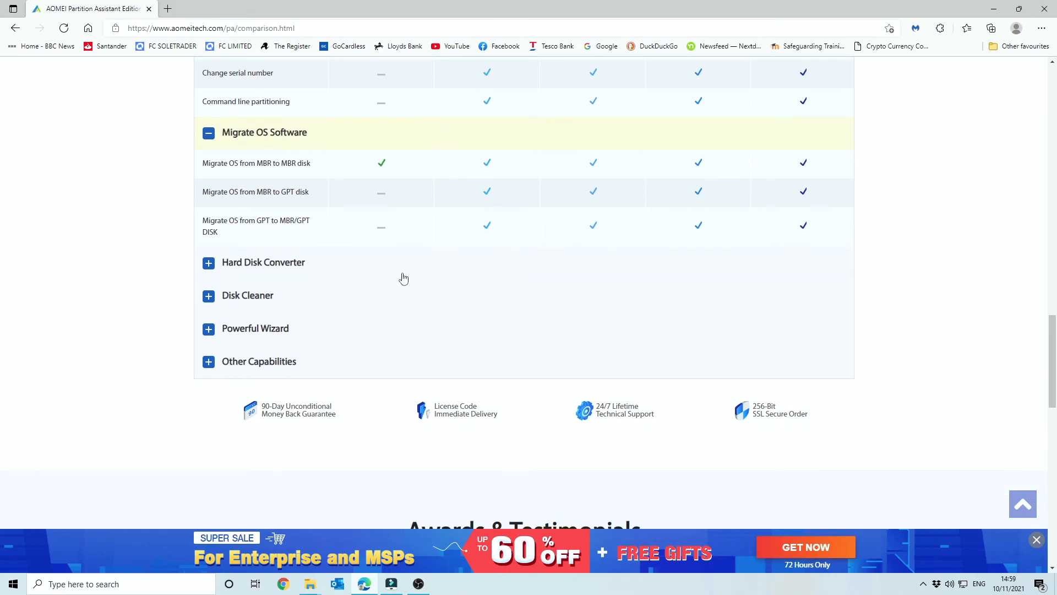
pyautogui.click(290, 263)
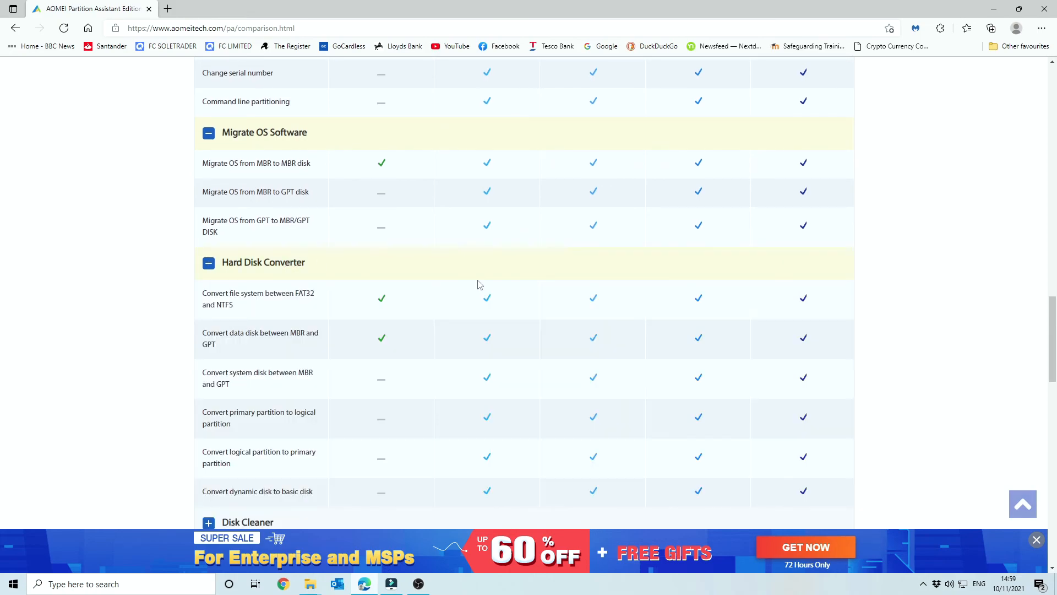
pyautogui.scroll(-1, 479, 284)
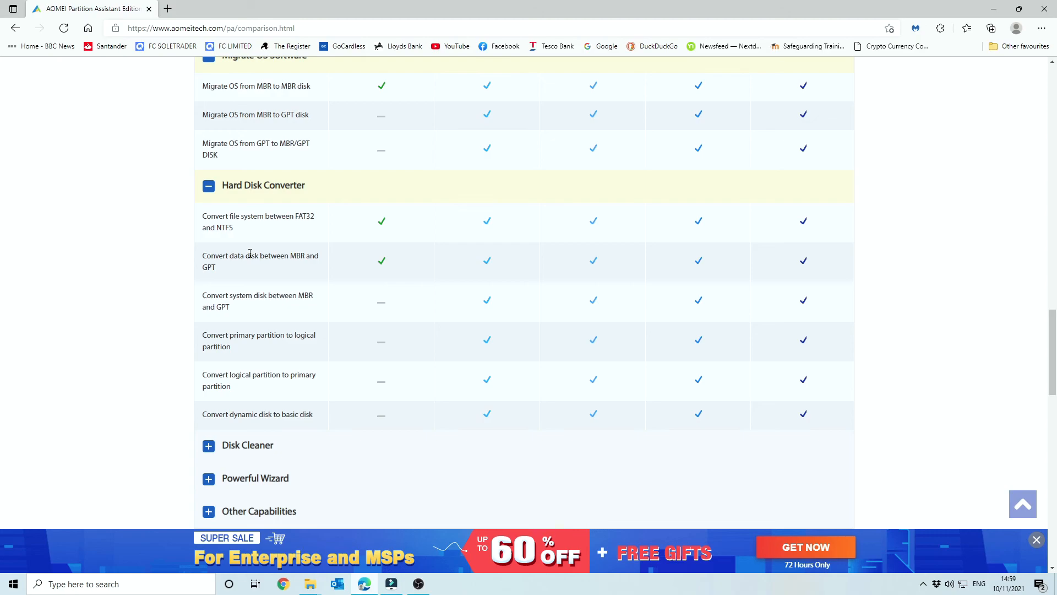
pyautogui.scroll(2, 266, 260)
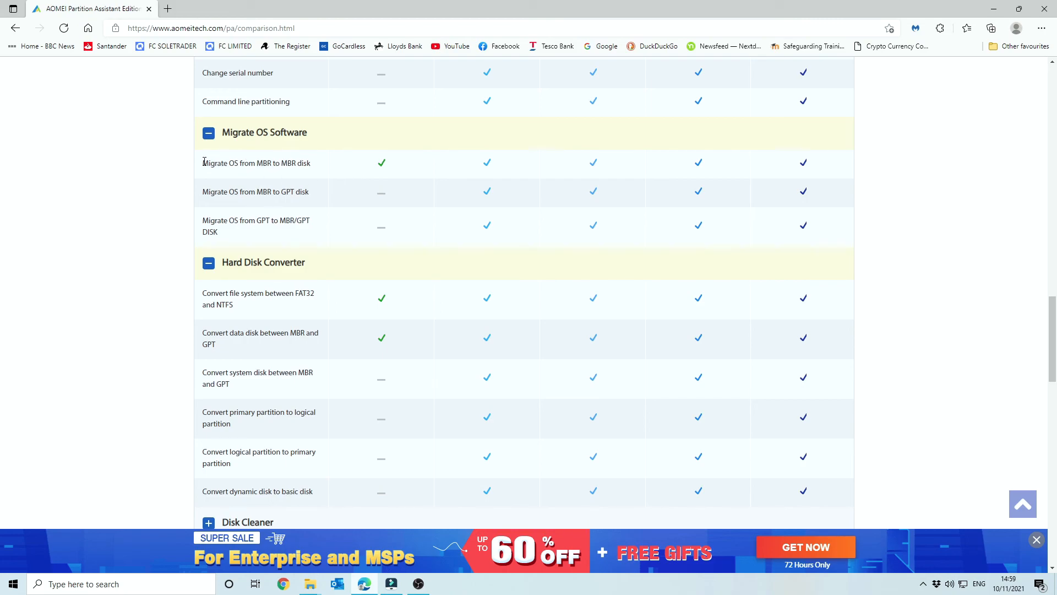
pyautogui.moveTo(205, 162); pyautogui.dragTo(313, 165)
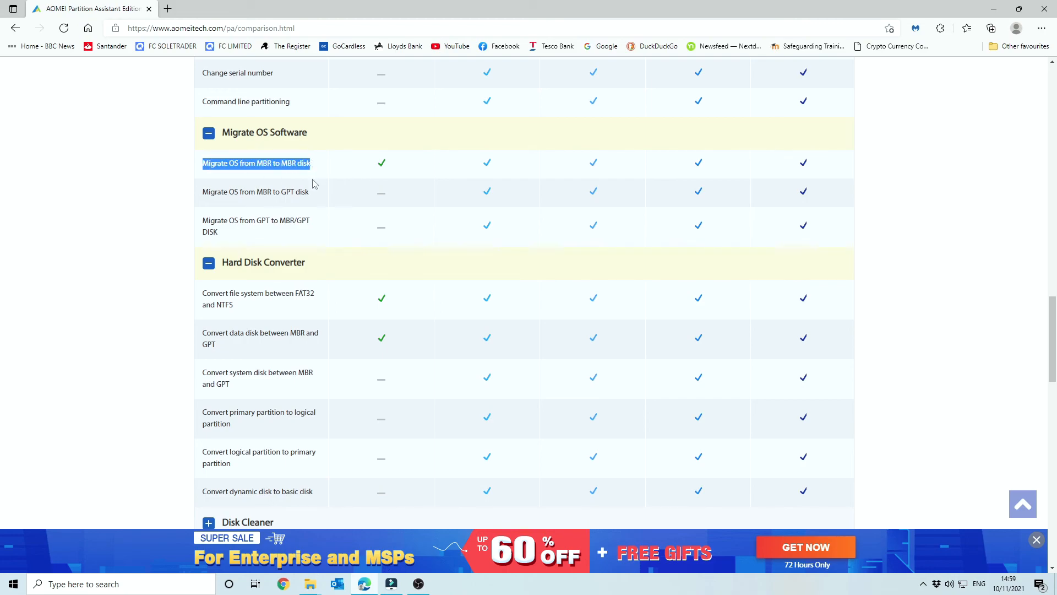
pyautogui.scroll(-1, 342, 267)
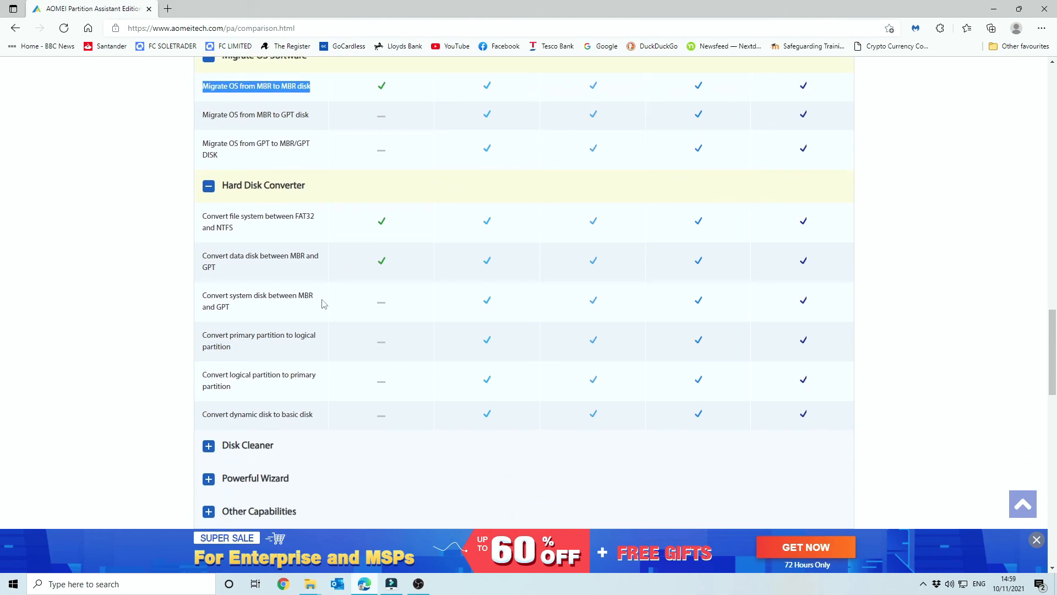
pyautogui.scroll(-1, 323, 304)
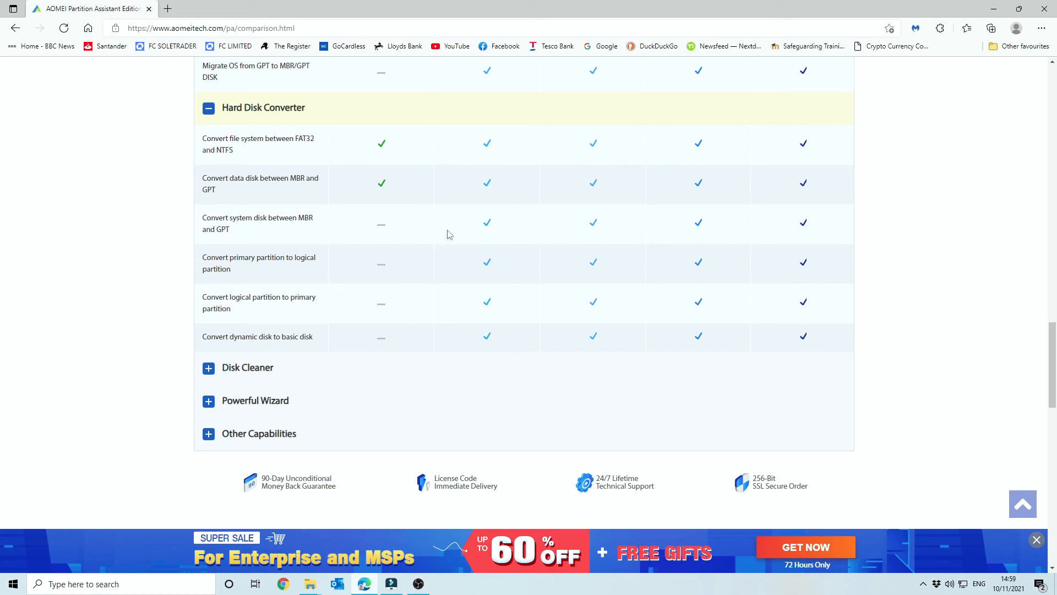
# Step: Expand the Disk Cleaner and Powerful Wizard sections of the comparison table to view their features
pyautogui.click(276, 375)
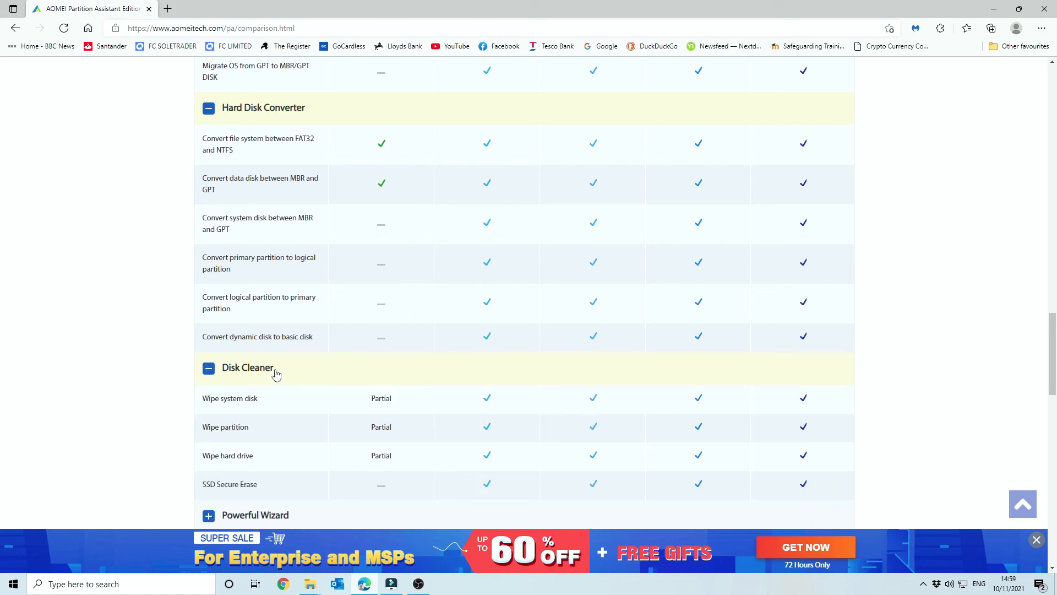
pyautogui.scroll(-3, 467, 325)
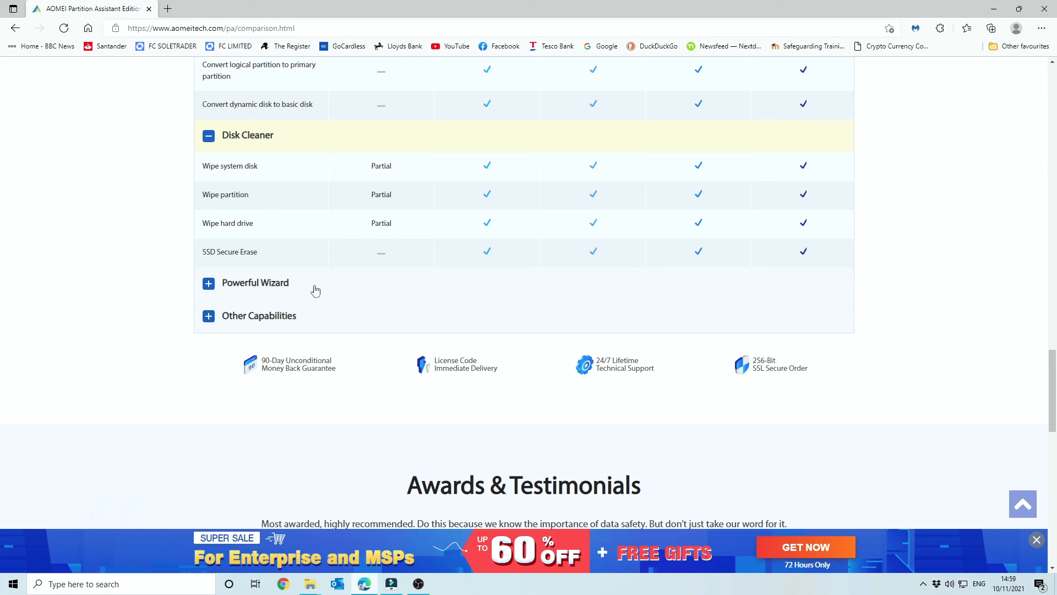
pyautogui.click(255, 284)
pyautogui.scroll(-1, 334, 259)
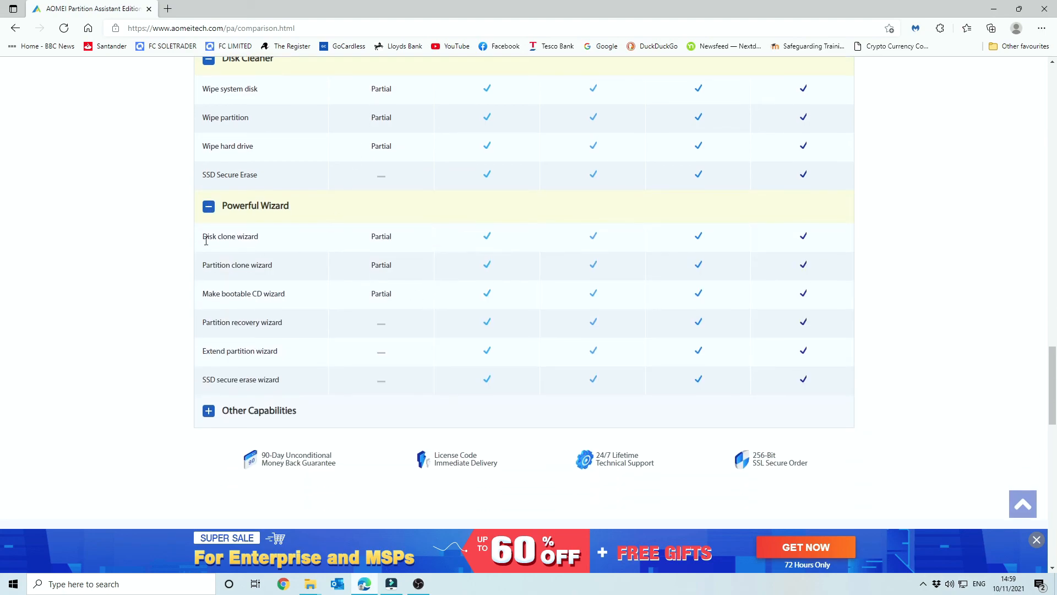
# Step: Highlight the PA Standard entry for the Disk clone wizard, and expand the Other Capabilities section
pyautogui.moveTo(206, 241); pyautogui.dragTo(395, 246)
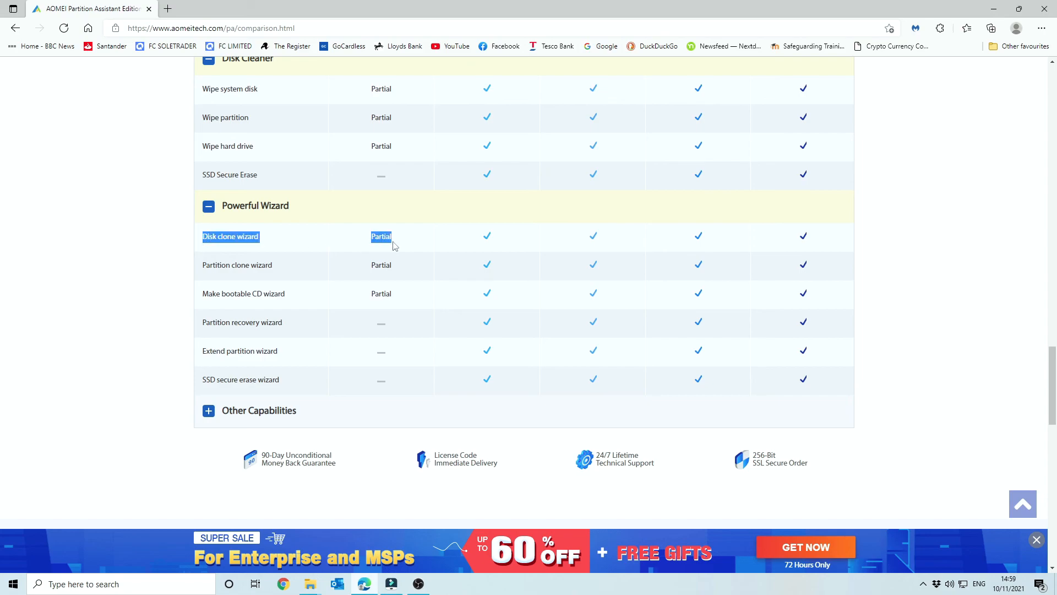
pyautogui.click(232, 263)
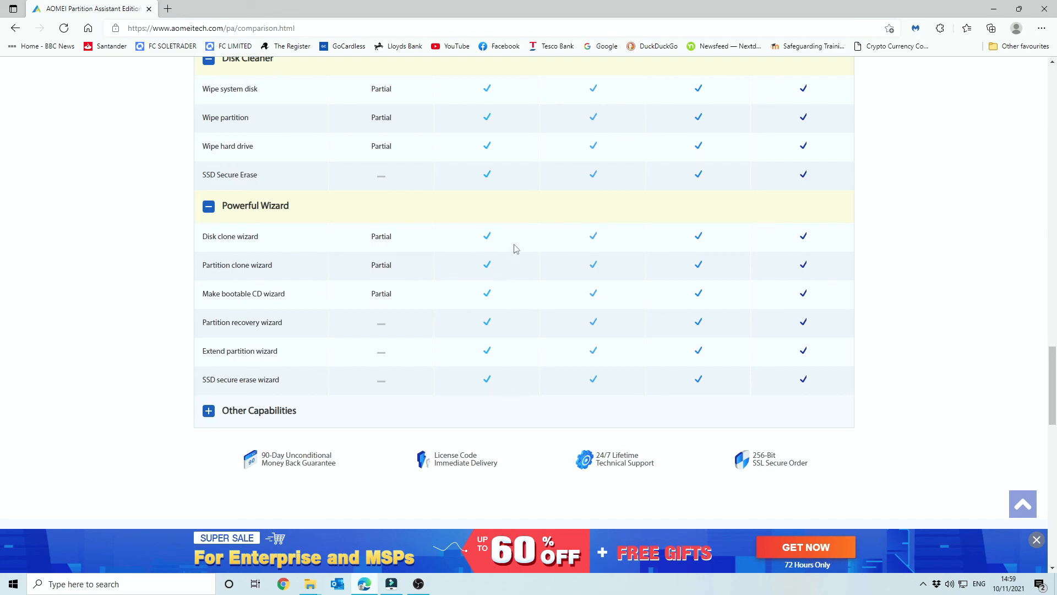
pyautogui.click(289, 415)
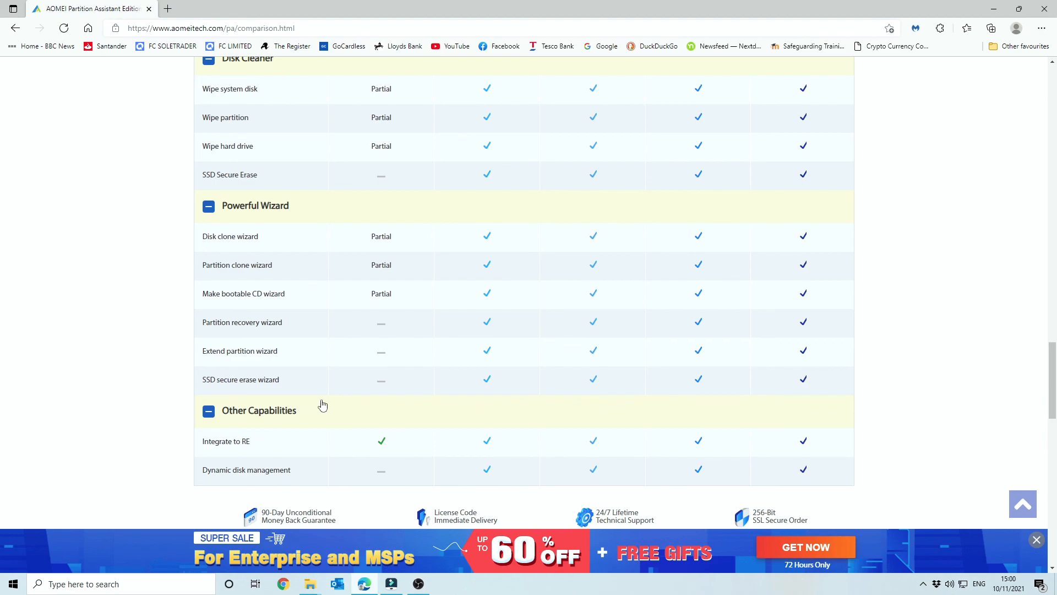
# Step: Review the comparison table again, from edition prices and partition management features through OS migration, disk conversion and disk cleaning
pyautogui.scroll(15, 373, 394)
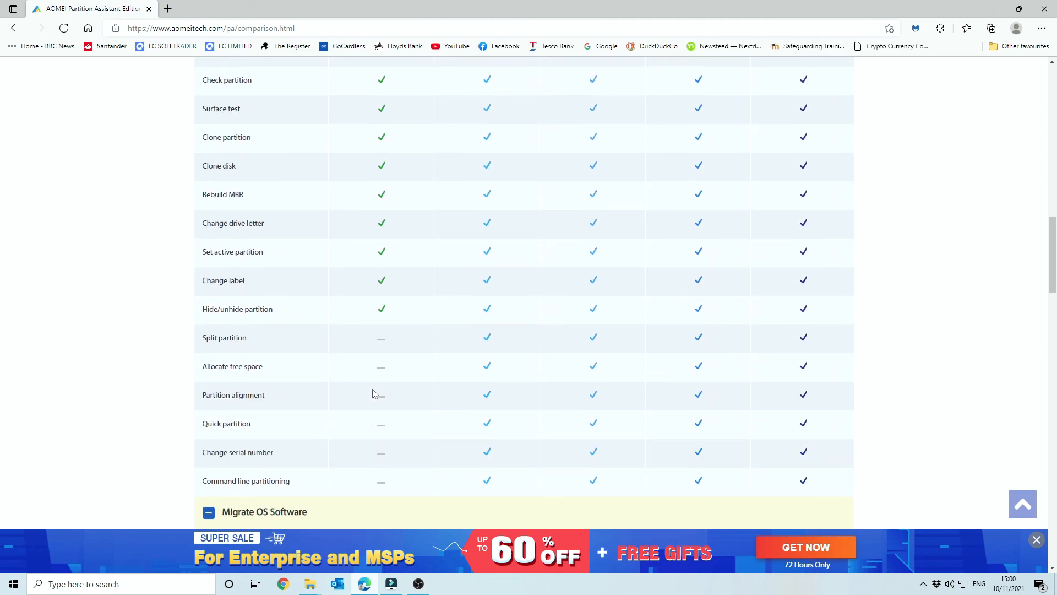
pyautogui.scroll(12, 372, 394)
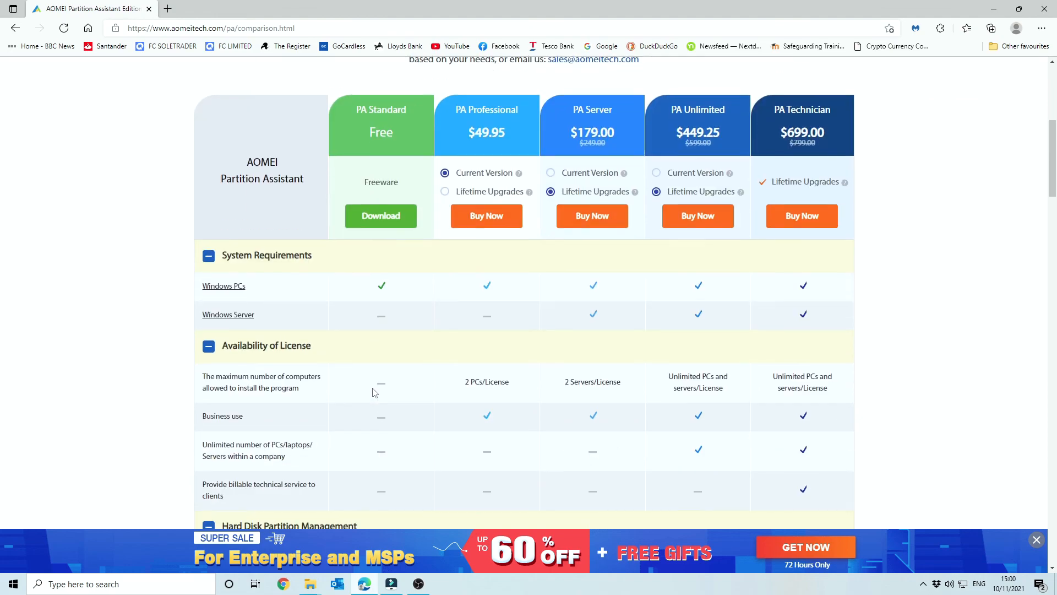
pyautogui.scroll(-10, 373, 392)
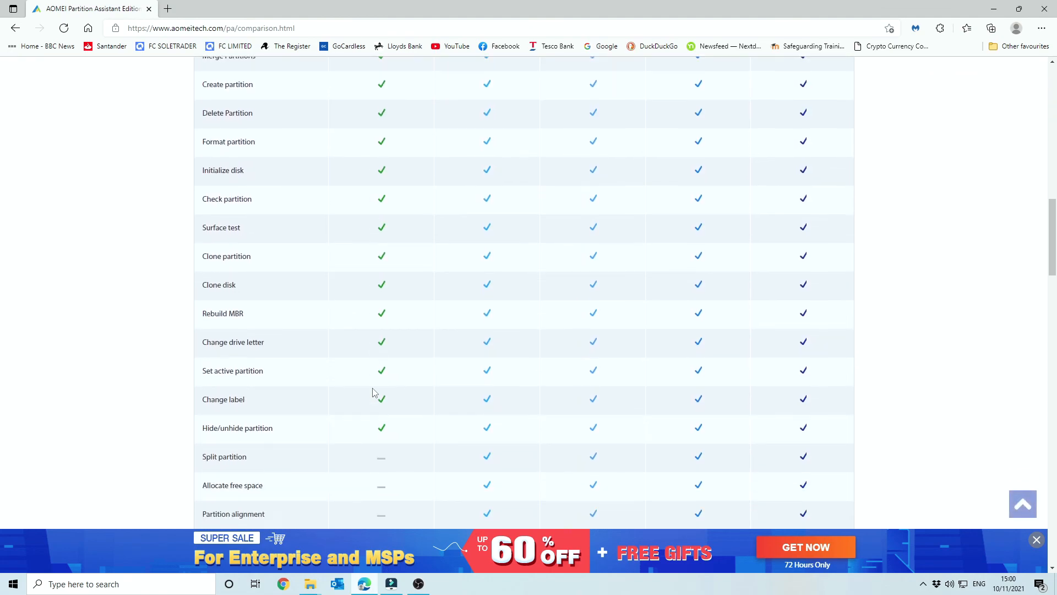
pyautogui.scroll(-3, 374, 393)
pyautogui.scroll(-4, 373, 392)
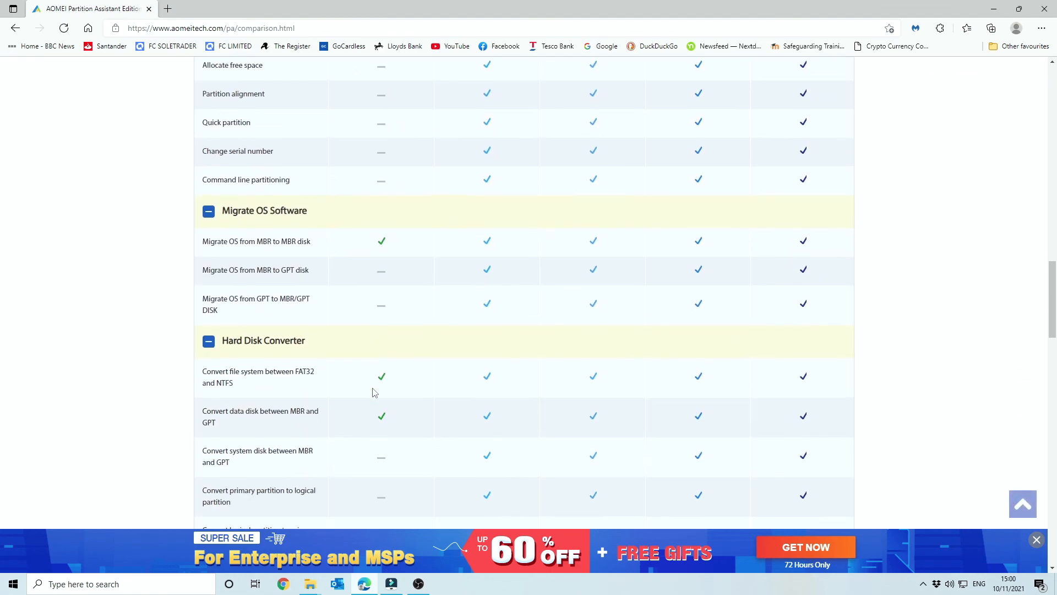
pyautogui.scroll(-5, 373, 392)
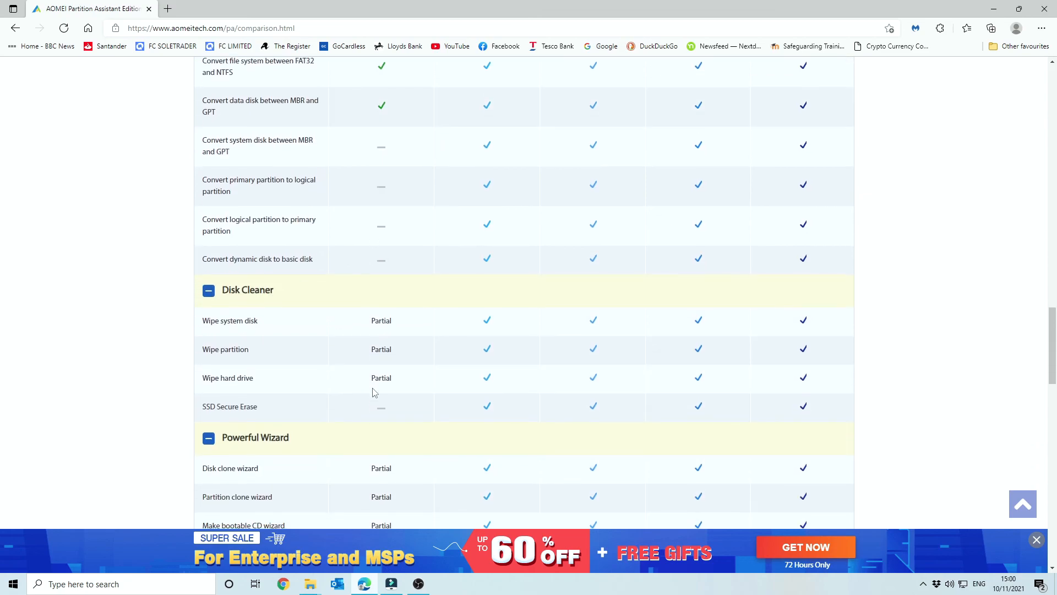
pyautogui.scroll(12, 376, 392)
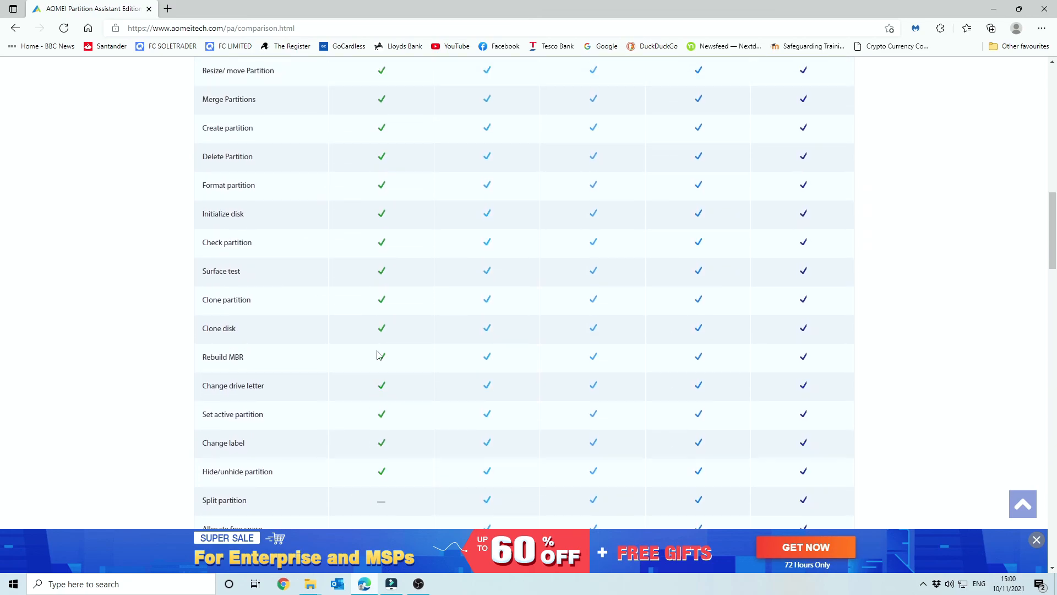
pyautogui.scroll(3, 275, 122)
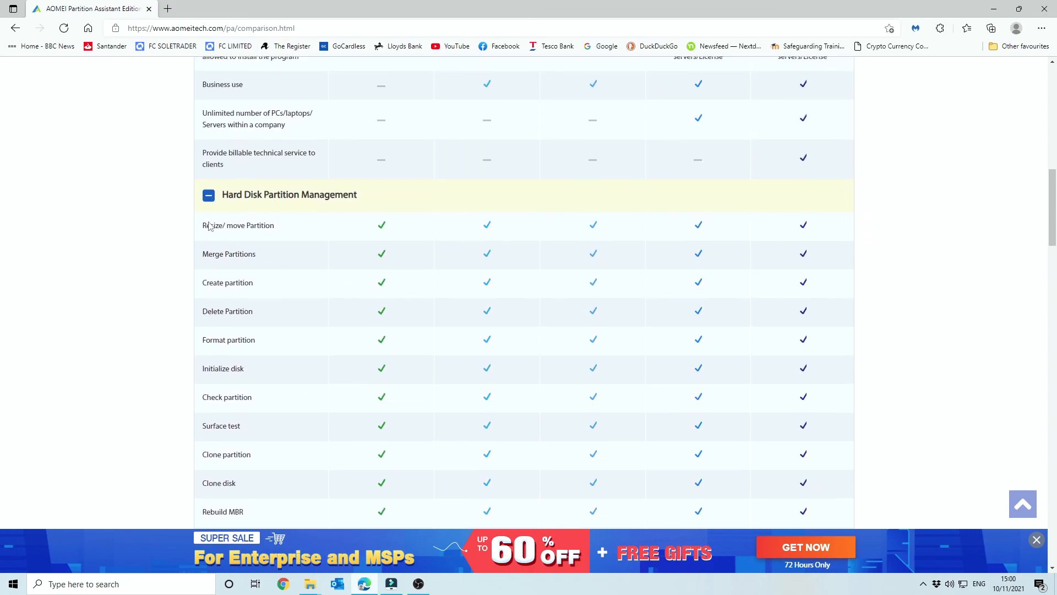
pyautogui.scroll(-3, 273, 251)
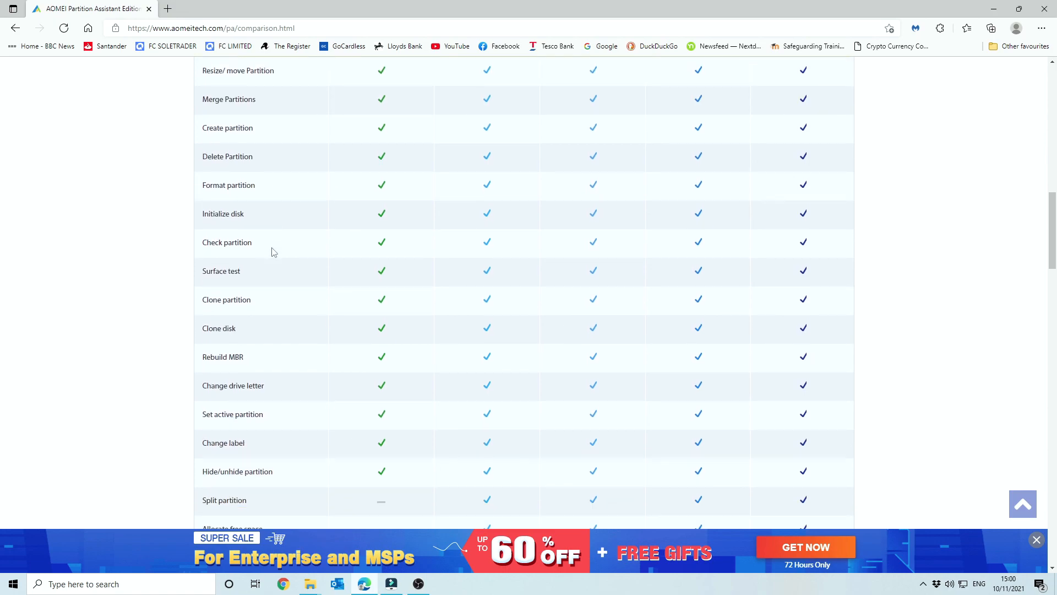
pyautogui.scroll(-3, 274, 252)
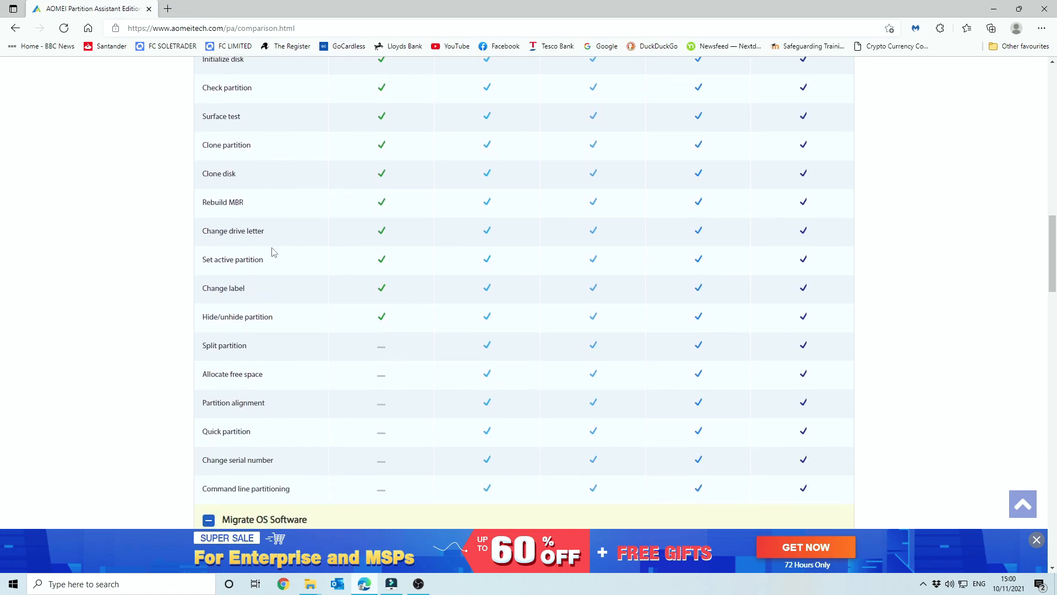
pyautogui.scroll(-9, 273, 251)
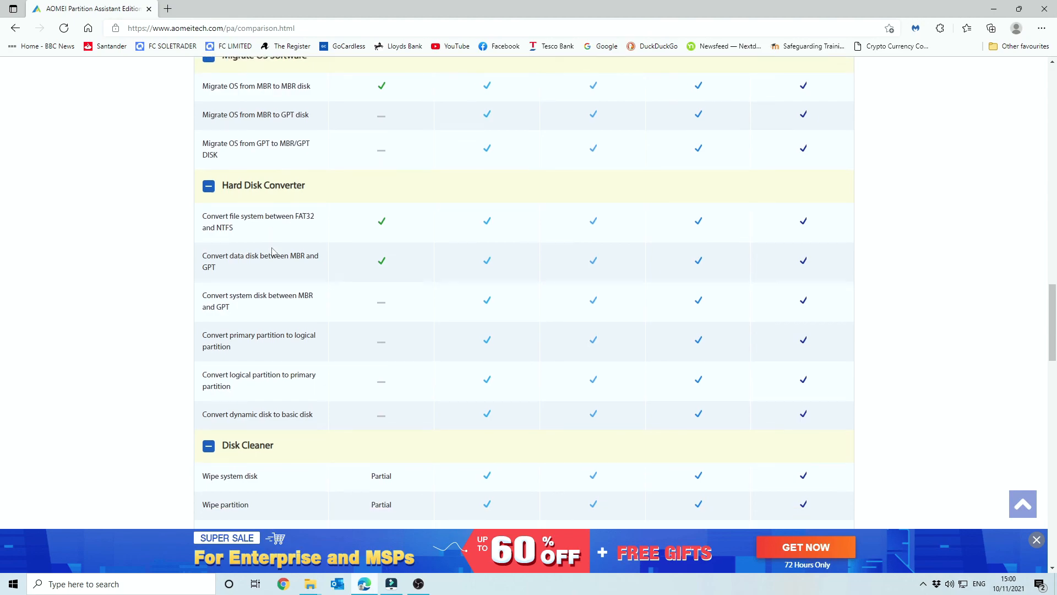
# Step: Review the comparison table from Hard Disk Converter through Other Capabilities, and return to the edition prices
pyautogui.scroll(-6, 302, 219)
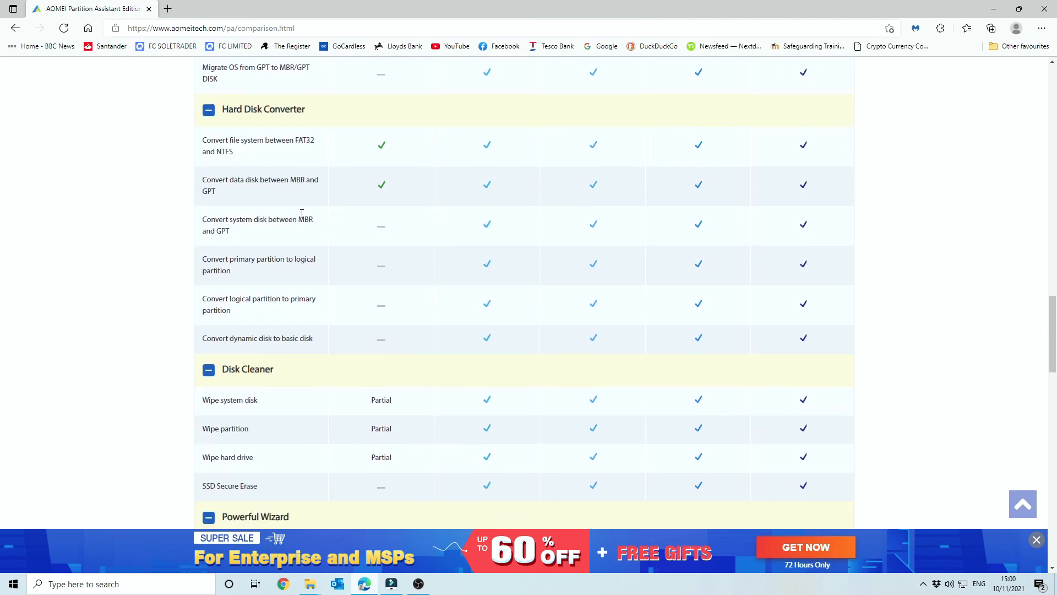
pyautogui.scroll(-8, 302, 220)
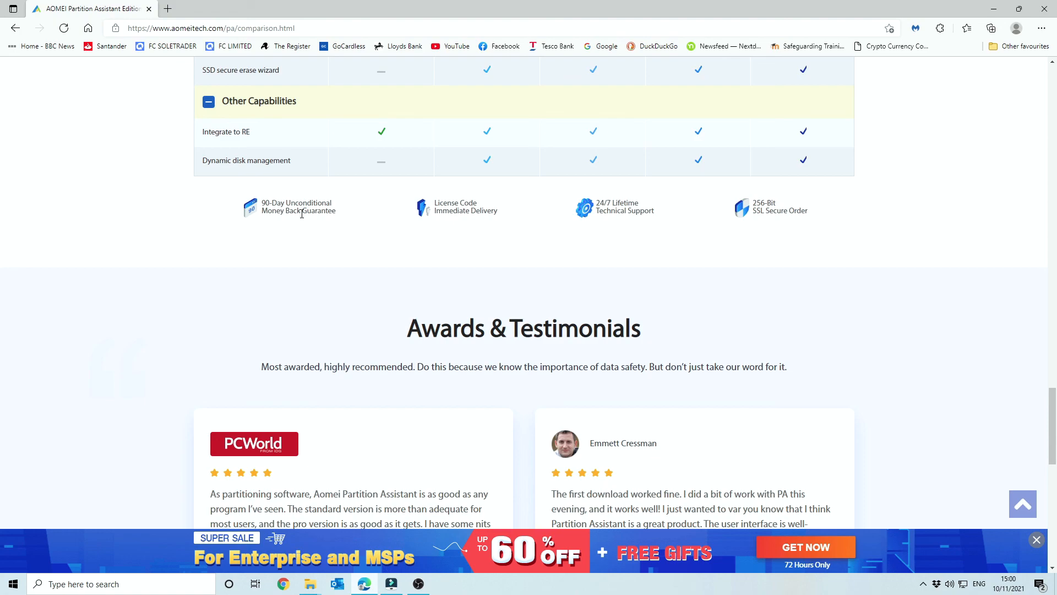
pyautogui.scroll(3, 394, 149)
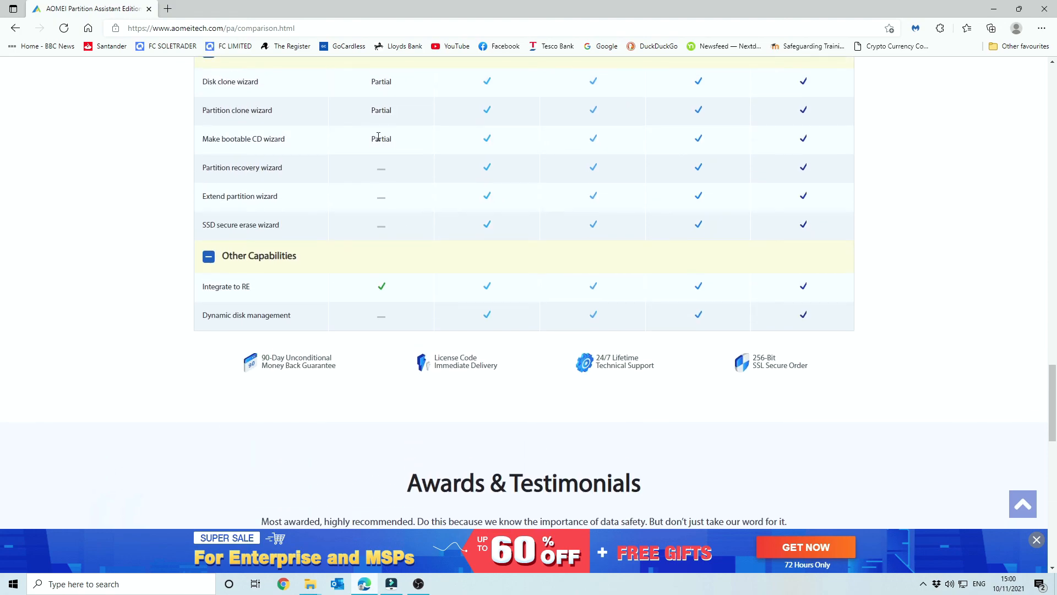
pyautogui.scroll(20, 295, 254)
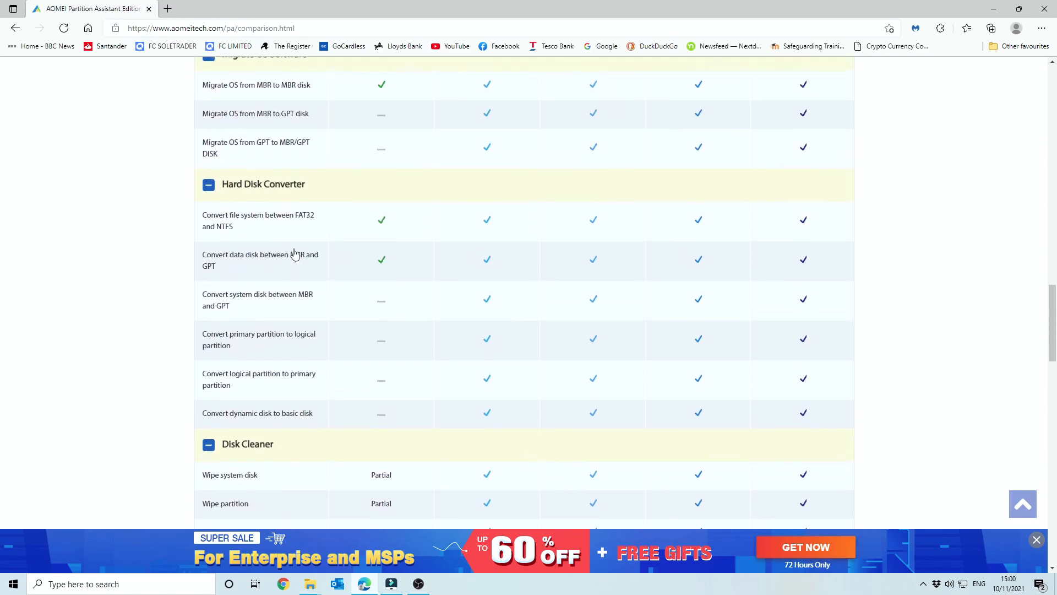
pyautogui.scroll(18, 295, 254)
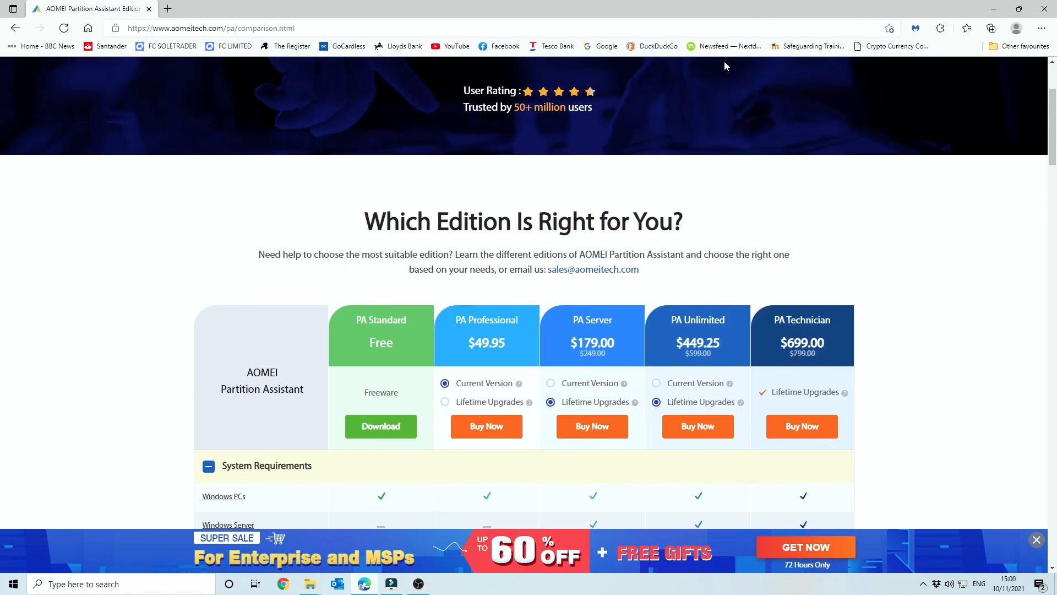
# Step: Open the purchase page for EaseUS Partition Master Professional and bring its plan prices into view
pyautogui.click(998, 8)
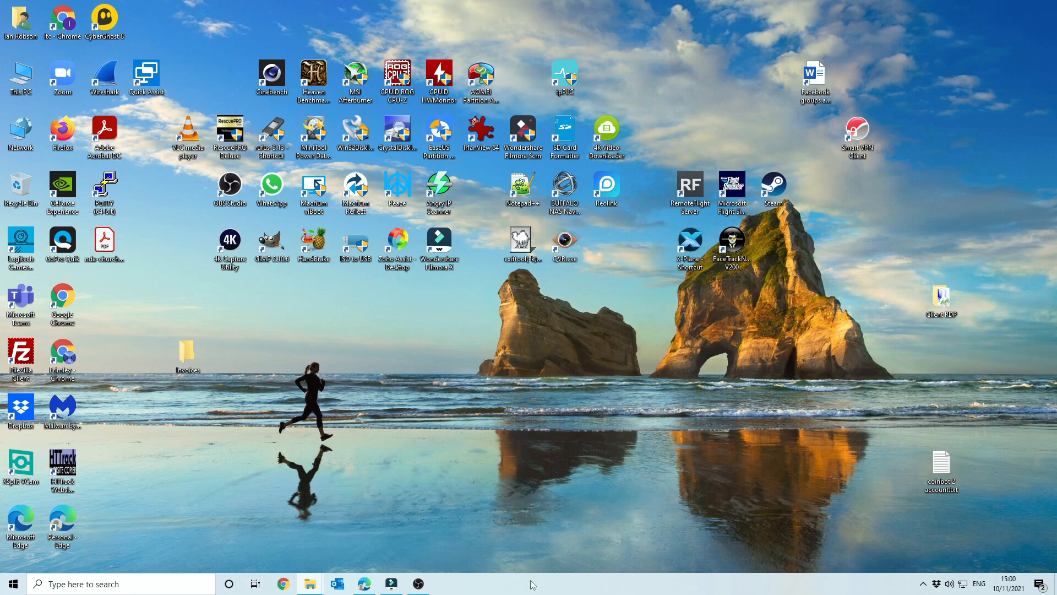
pyautogui.click(363, 585)
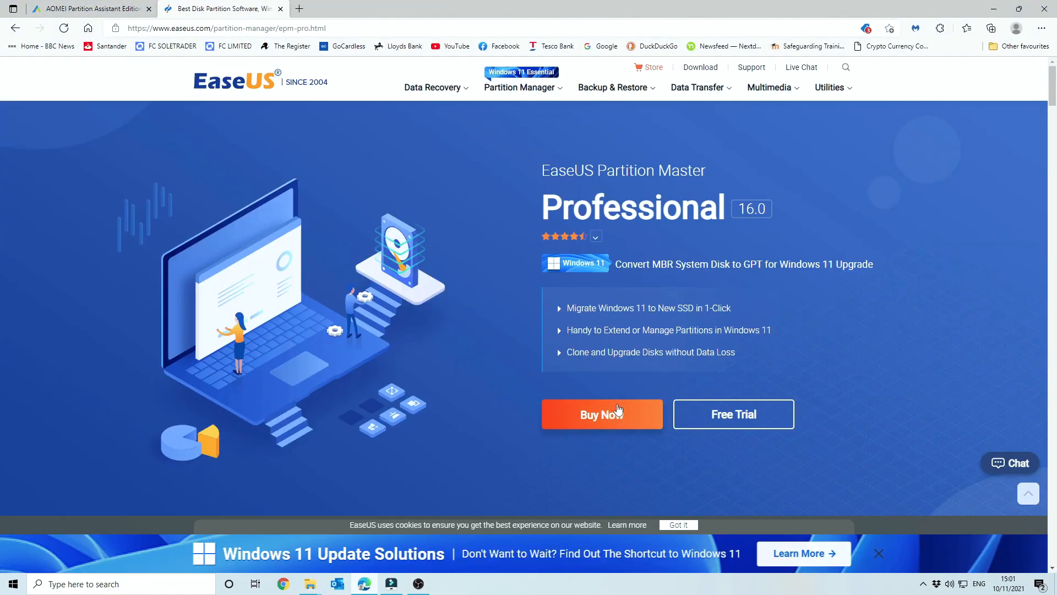
pyautogui.click(618, 410)
pyautogui.scroll(-2, 541, 289)
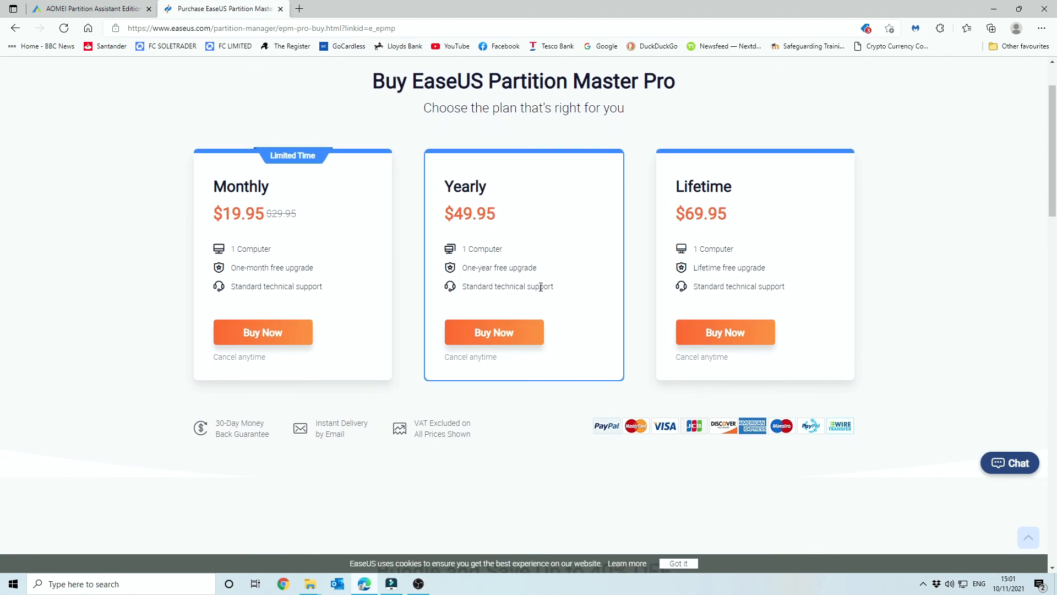
# Step: Highlight the Monthly, Yearly and Lifetime plan prices in turn, and dismiss the discount offer popup
pyautogui.moveTo(218, 211); pyautogui.dragTo(266, 212)
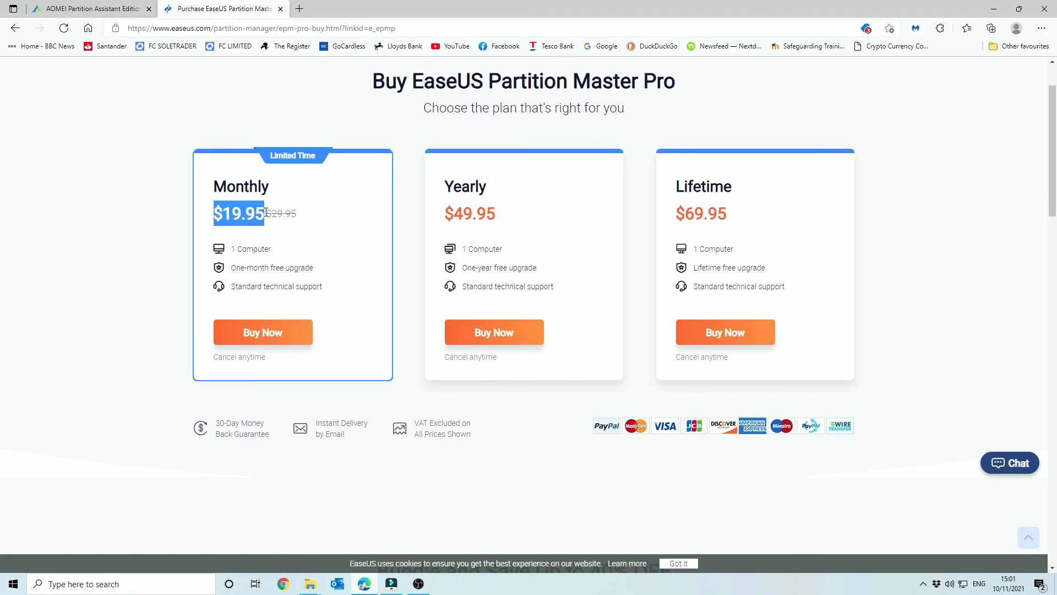
pyautogui.moveTo(446, 218); pyautogui.dragTo(503, 227)
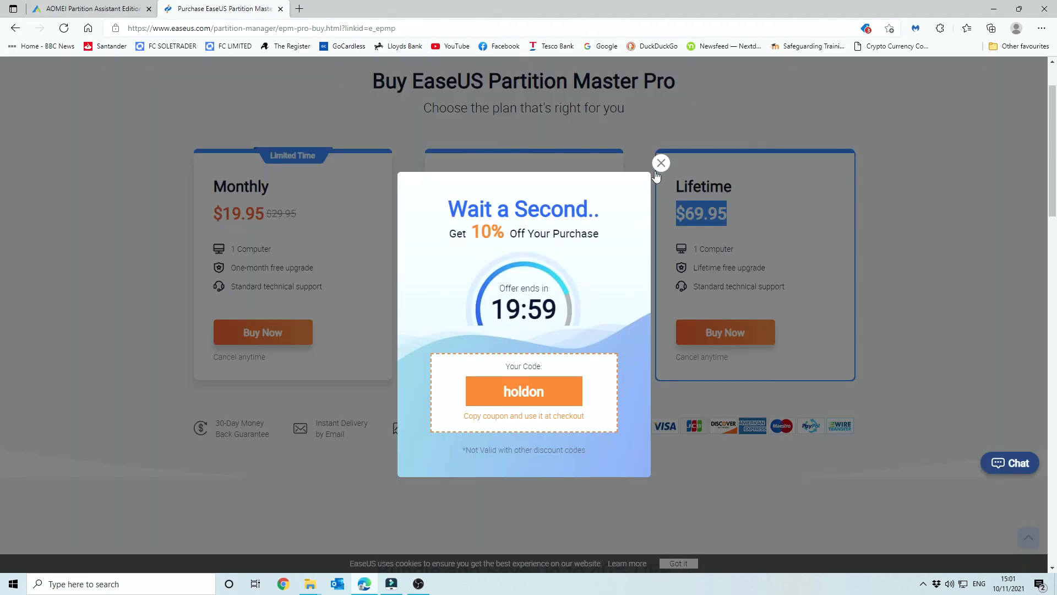
pyautogui.click(661, 164)
# Step: Highlight the PA Professional price on the AOMEI comparison page and compare it with the EaseUS plan prices
pyautogui.click(91, 8)
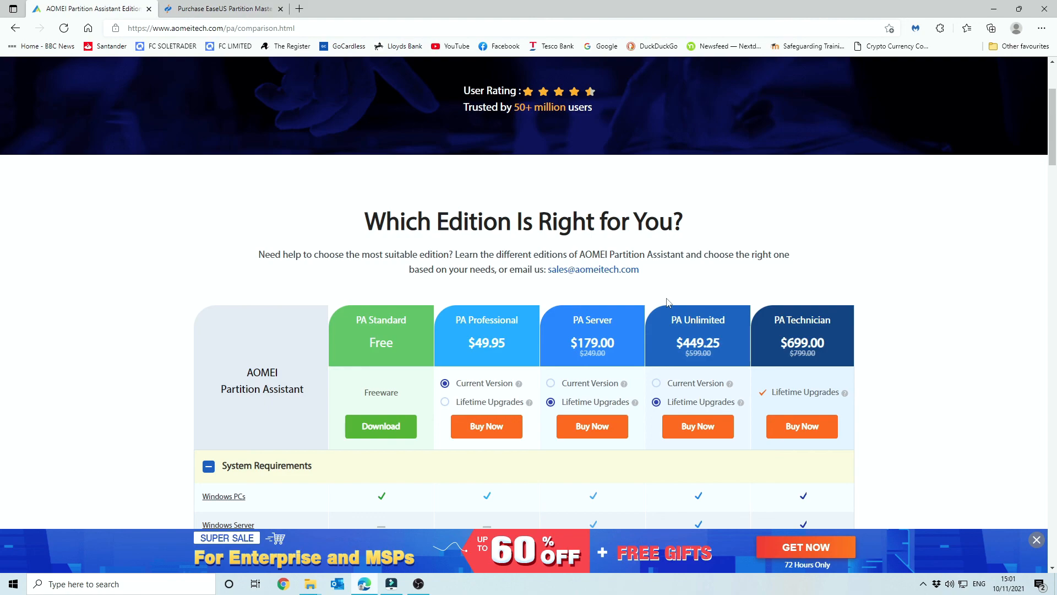
pyautogui.scroll(-1, 667, 303)
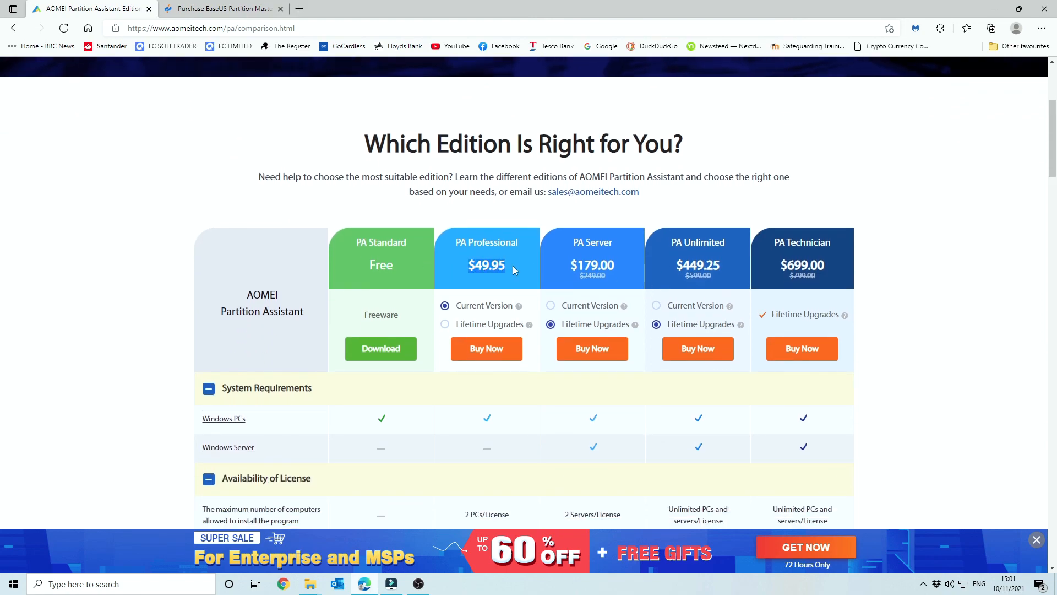
pyautogui.click(271, 5)
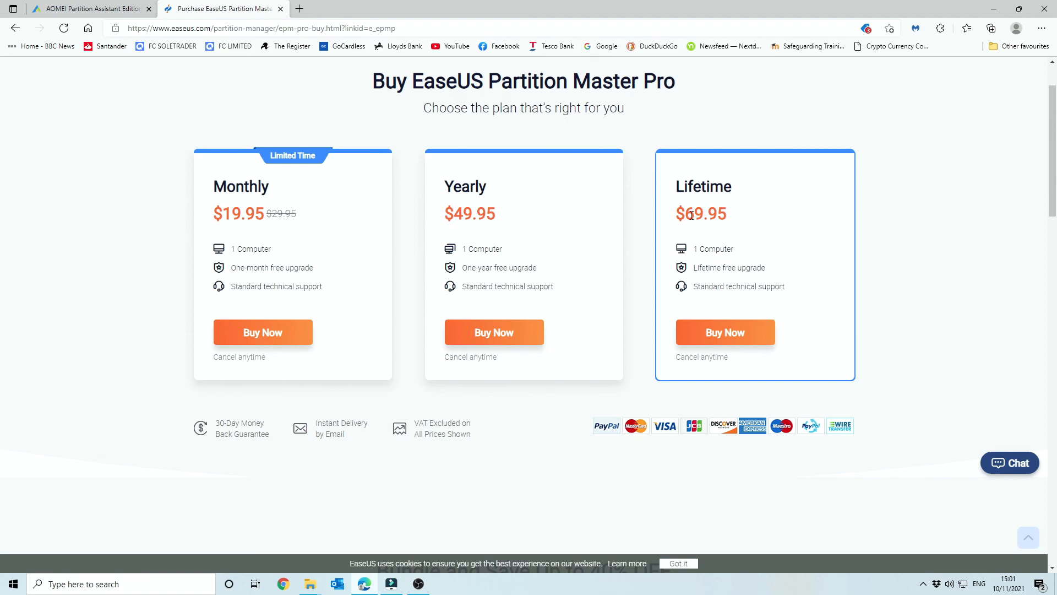
# Step: Select Lifetime Upgrades for PA Professional, highlight its price and compare it with the EaseUS Lifetime plan
pyautogui.click(90, 8)
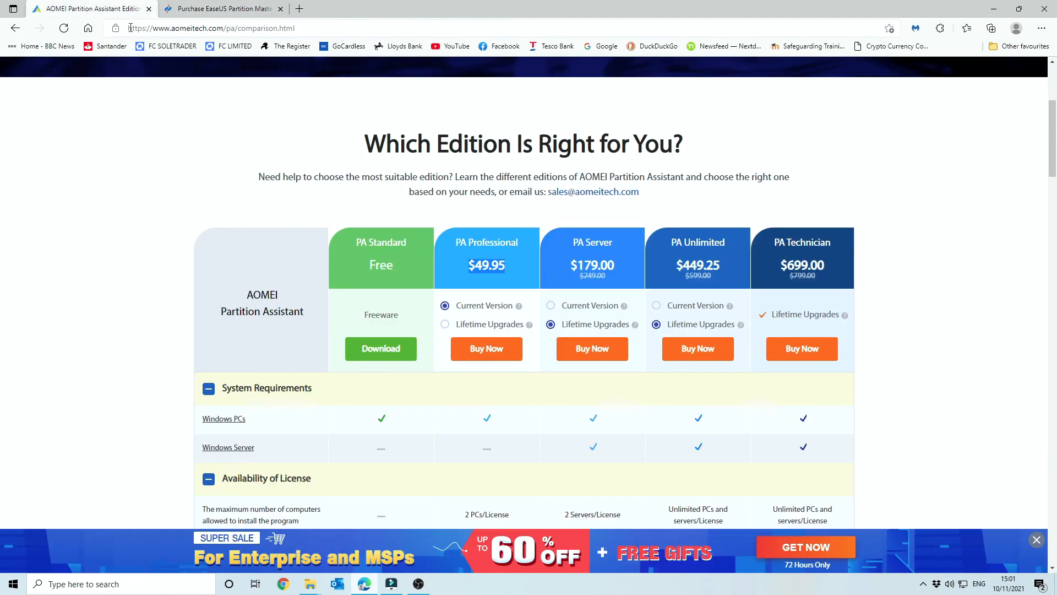
pyautogui.click(445, 325)
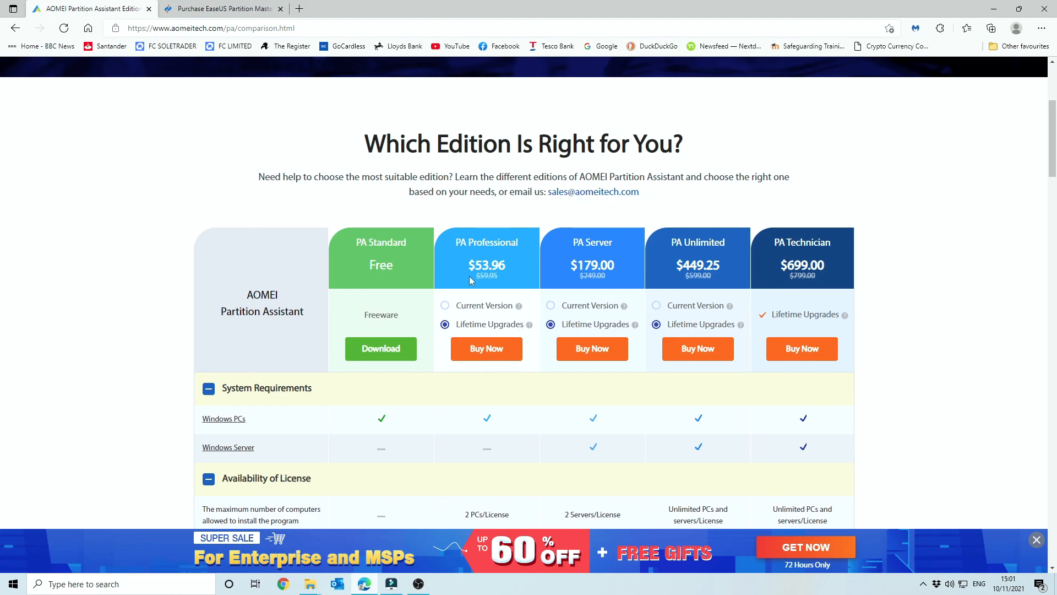
pyautogui.moveTo(467, 270); pyautogui.dragTo(518, 275)
pyautogui.click(235, 7)
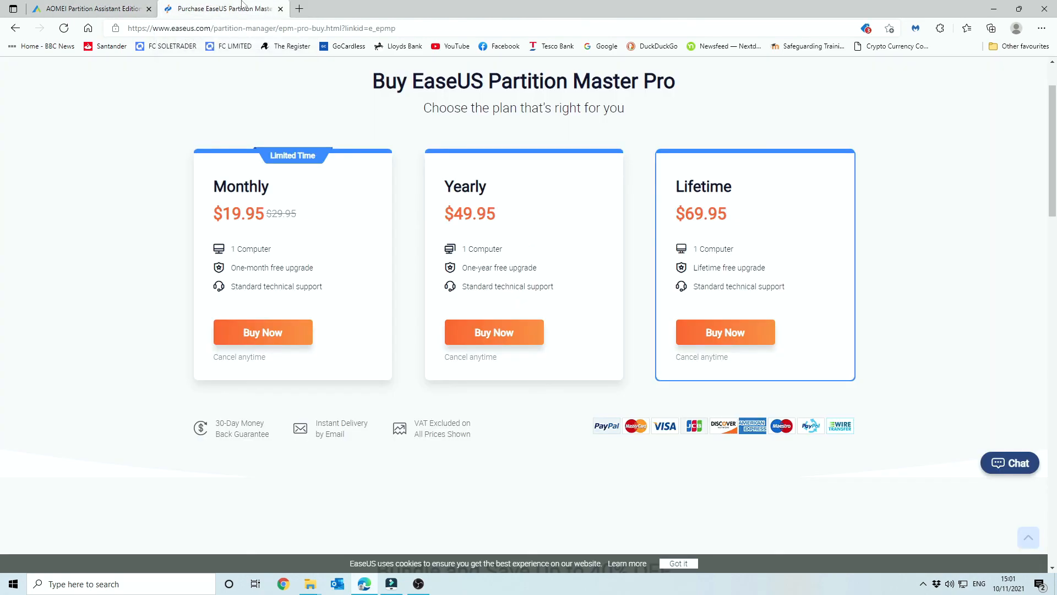
# Step: Return to the AOMEI comparison page and review its features from license availability down to Other Capabilities
pyautogui.click(90, 8)
pyautogui.scroll(-8, 367, 212)
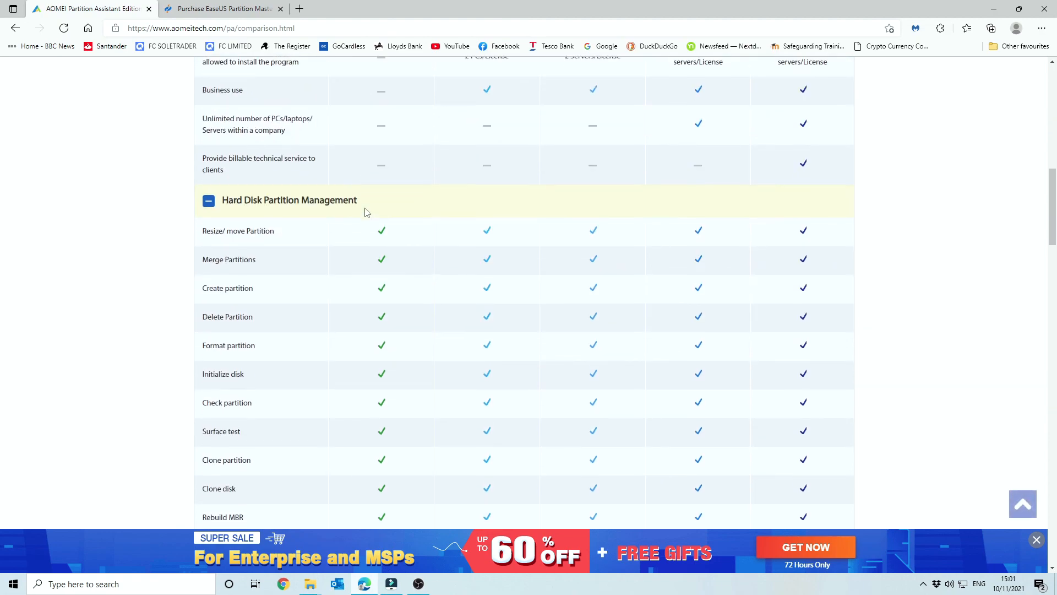
pyautogui.scroll(-15, 367, 213)
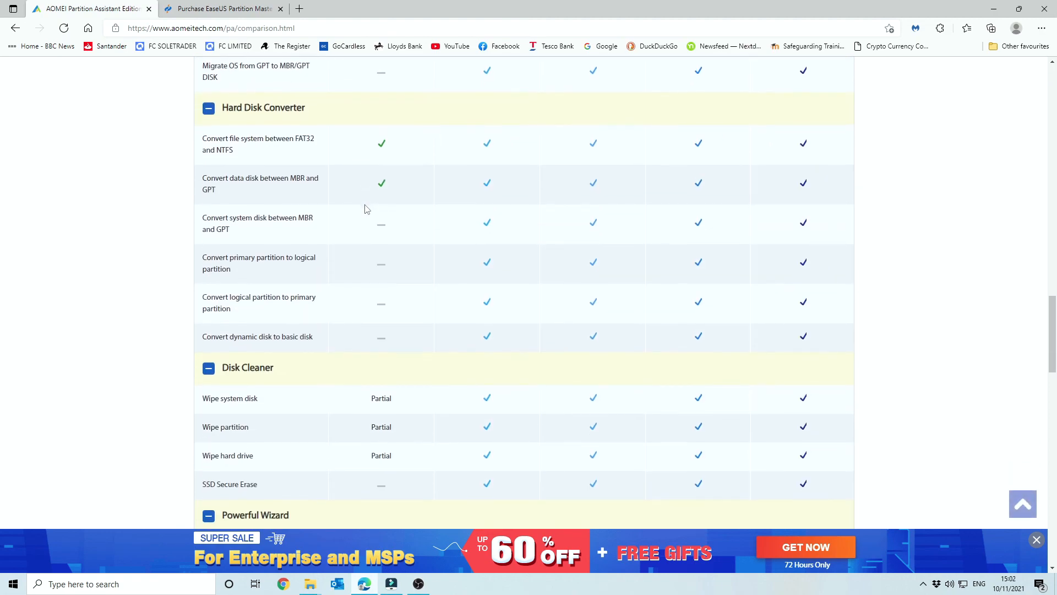
pyautogui.scroll(-10, 367, 209)
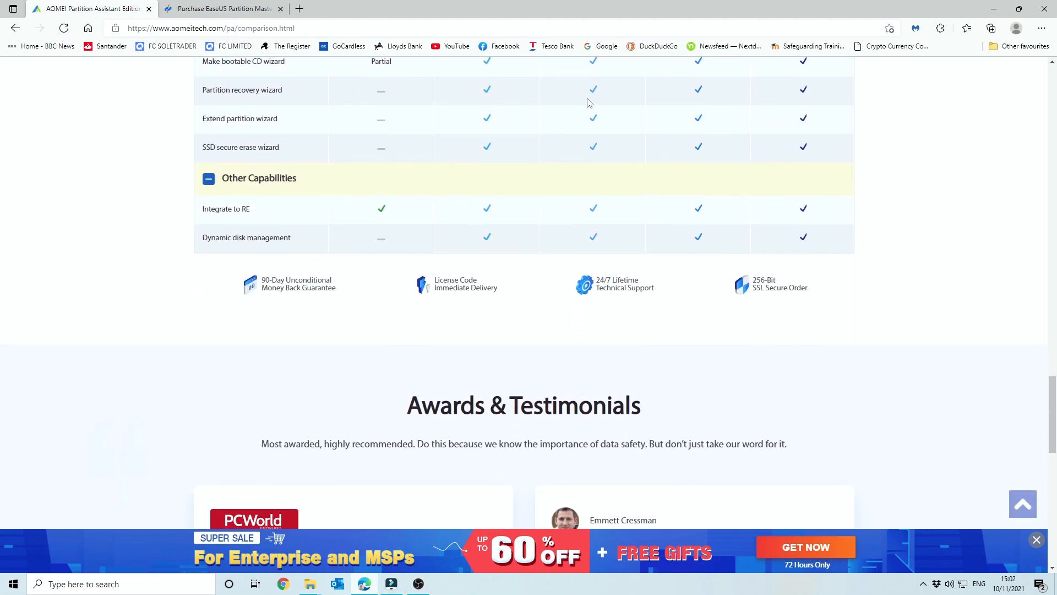